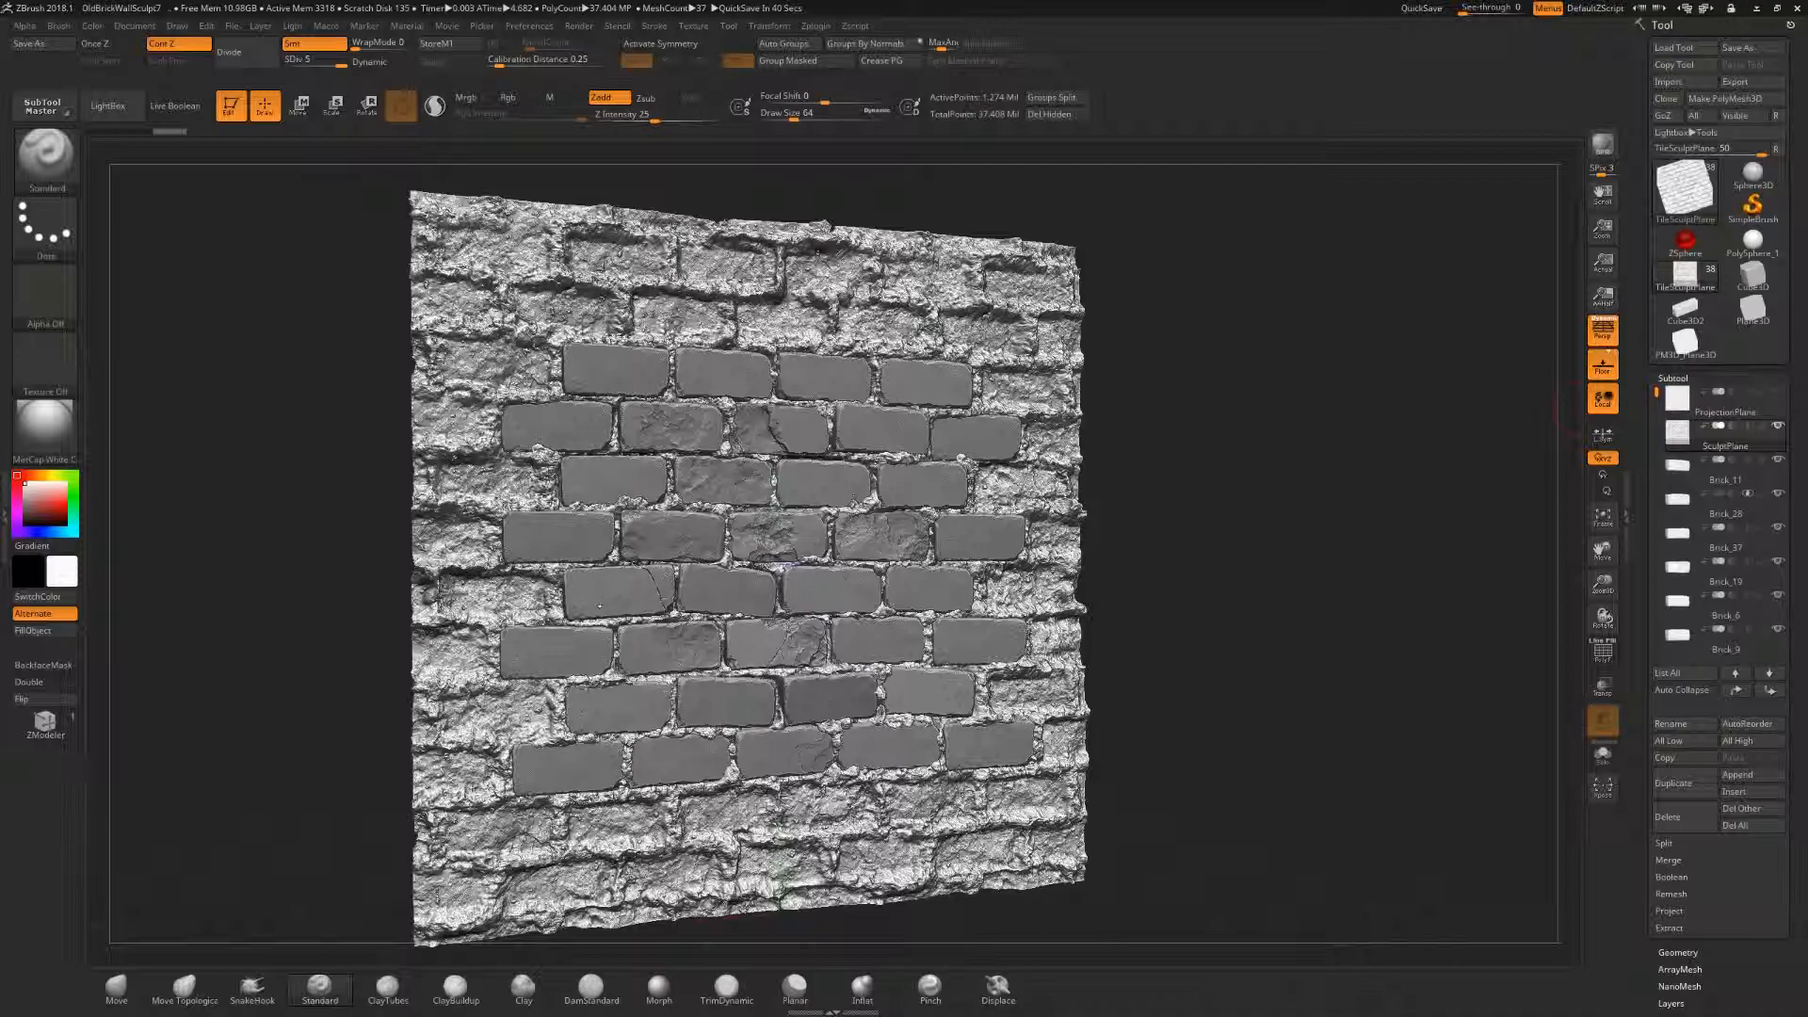
# - Show the ProjectionPlane subtool in front of the brick wall, inspect it from the side, and hide it again
pyautogui.click(1779, 392)
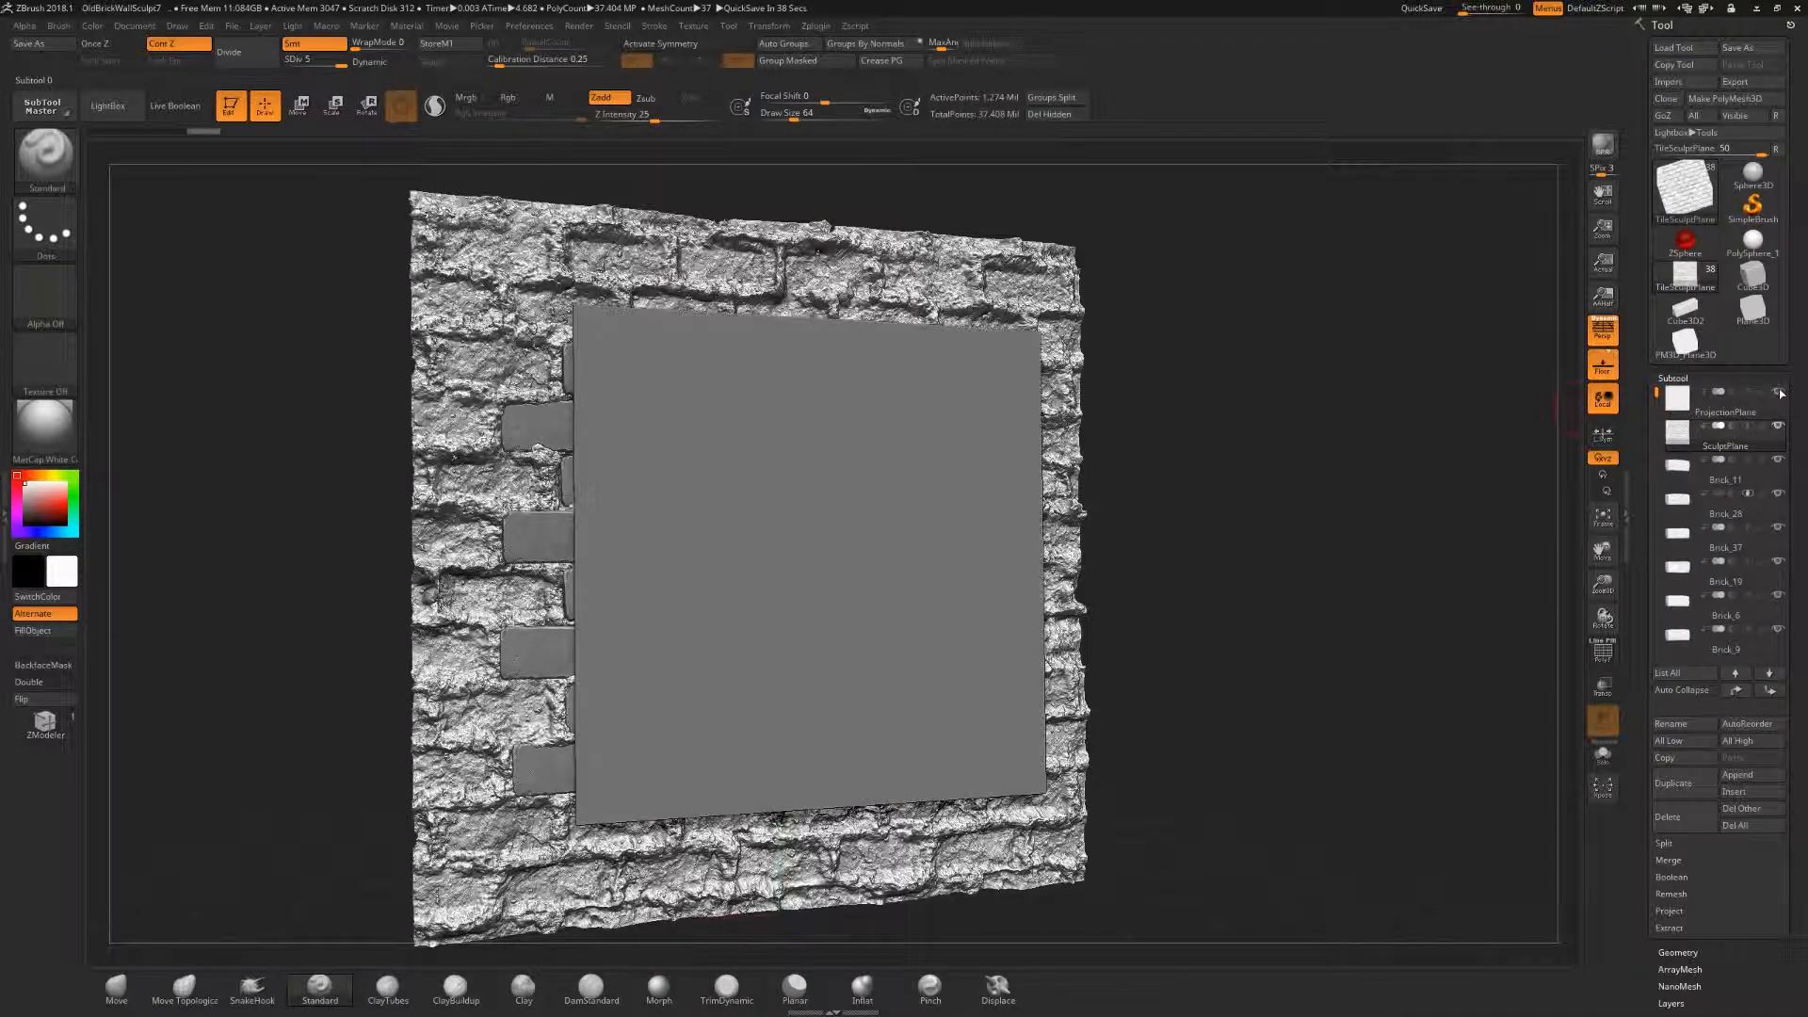
pyautogui.moveTo(1145, 487); pyautogui.dragTo(739, 657)
pyautogui.click(1778, 392)
pyautogui.moveTo(1296, 613); pyautogui.dragTo(1224, 603)
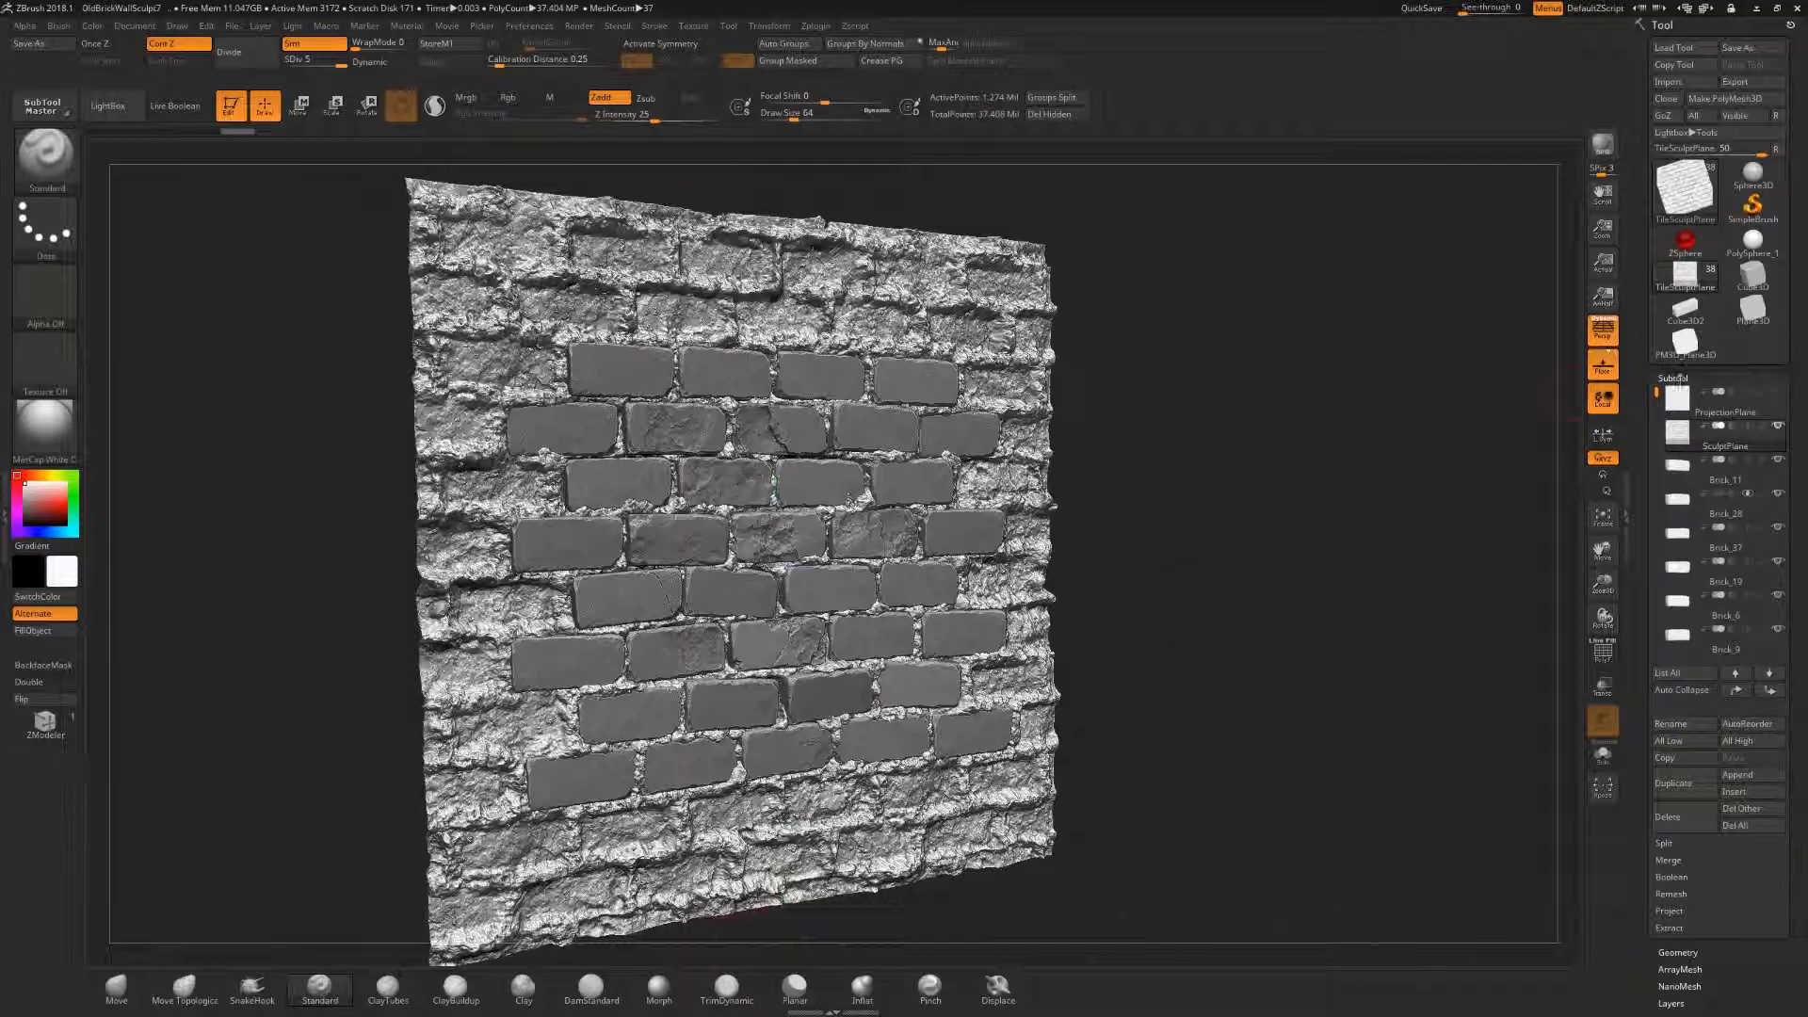
# - Hide the SculptPlane subtool and select the Brick_11 subtool, leaving only the individual bricks on display
pyautogui.click(1701, 401)
pyautogui.click(1671, 503)
pyautogui.click(1770, 435)
pyautogui.click(1752, 474)
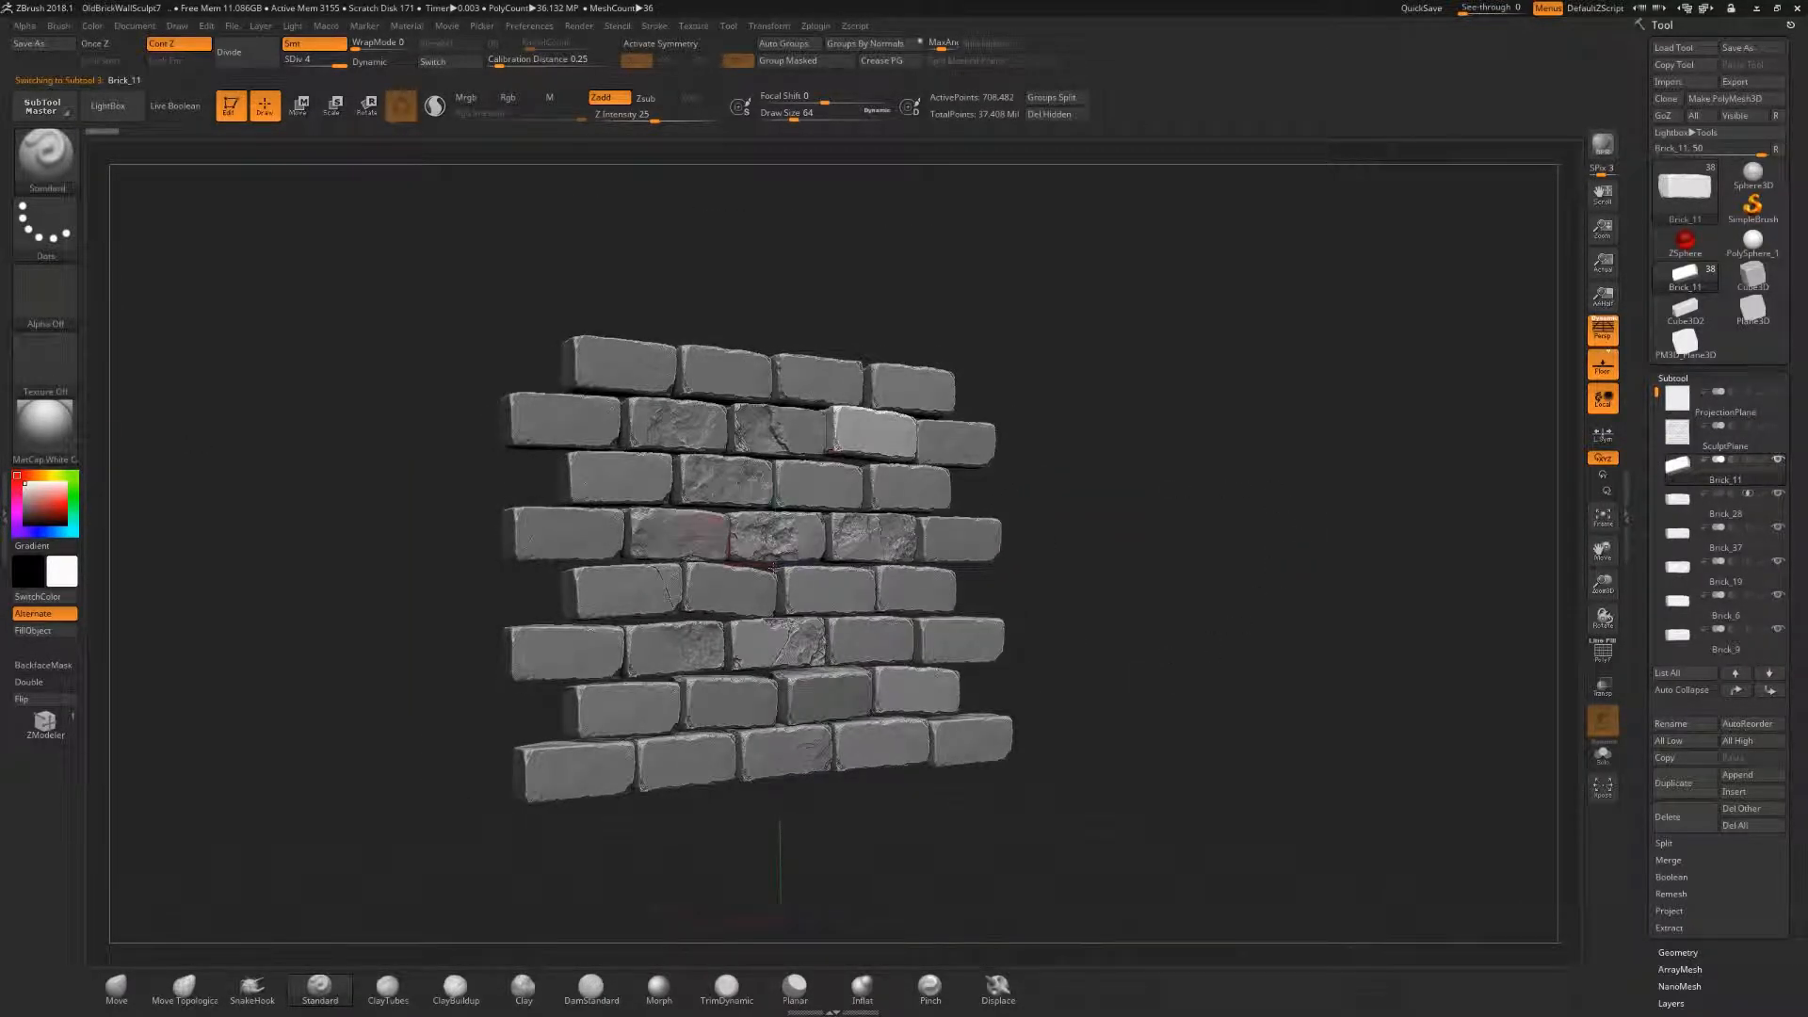
pyautogui.moveTo(1140, 765); pyautogui.dragTo(1102, 764)
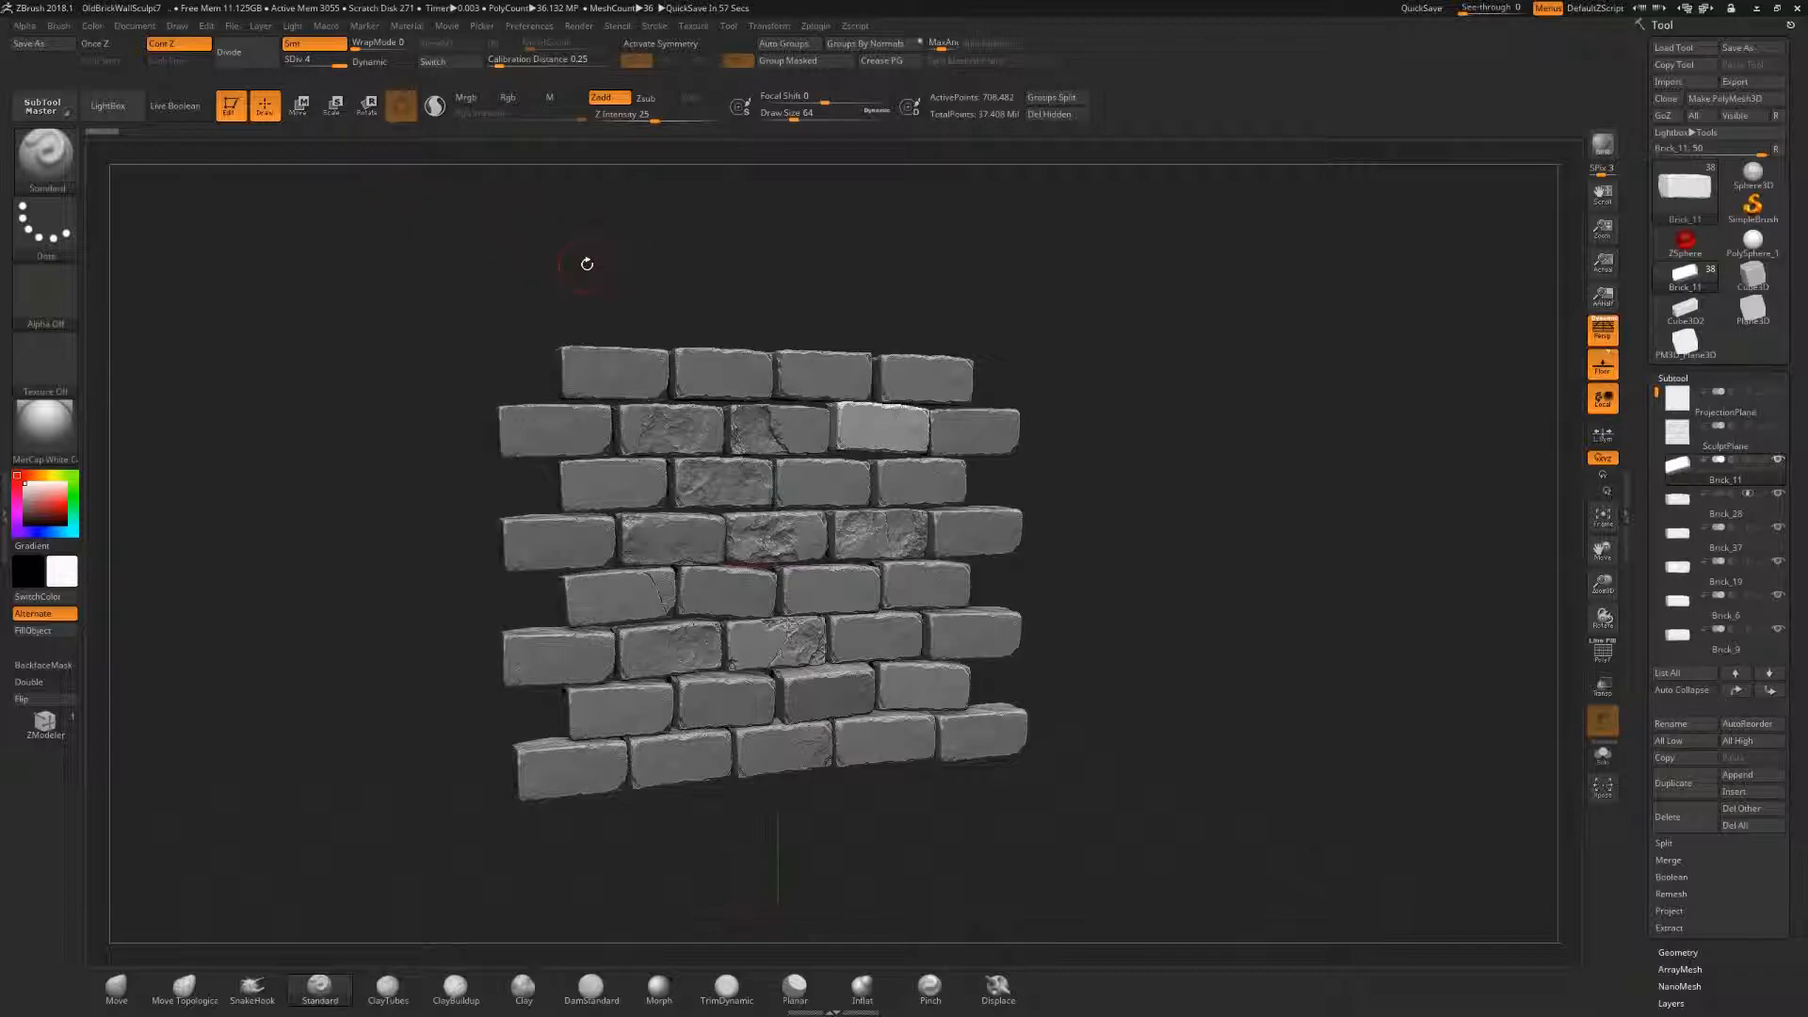
# - Save the project to the Desktop as OldBrickWallSculpt_Collapse.ZPR, replacing the existing file
pyautogui.click(28, 44)
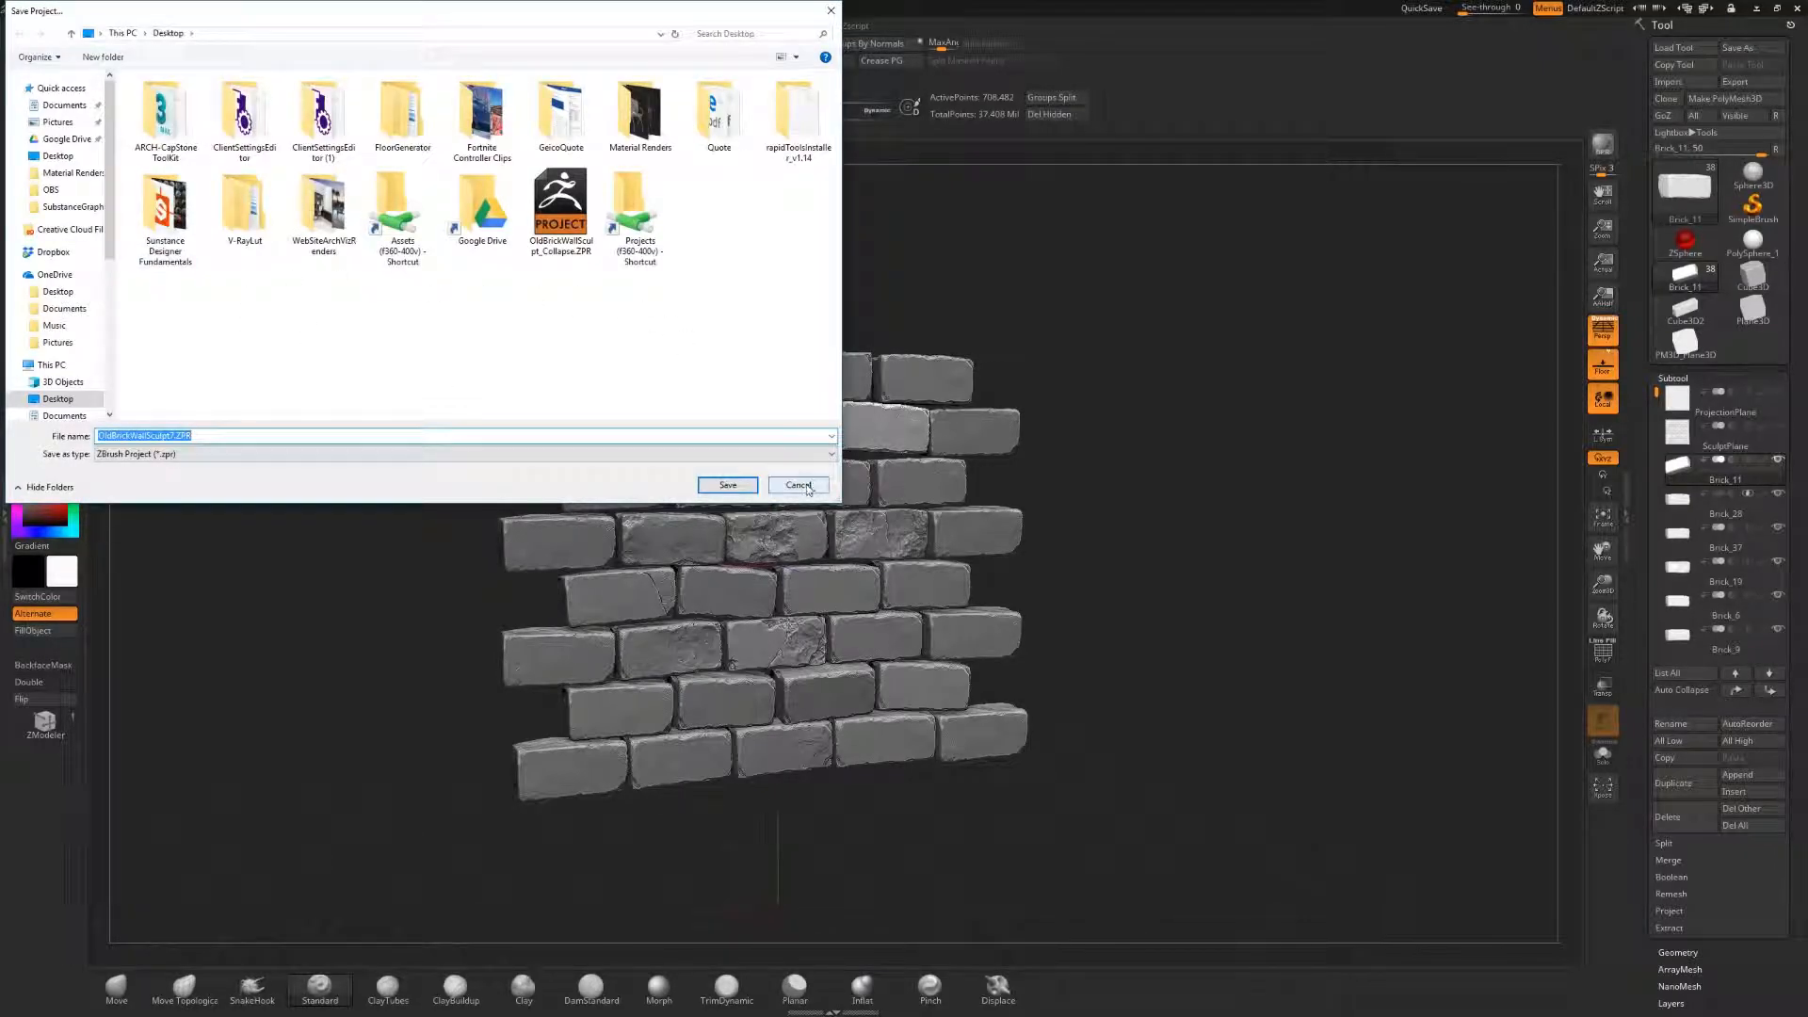
pyautogui.click(560, 212)
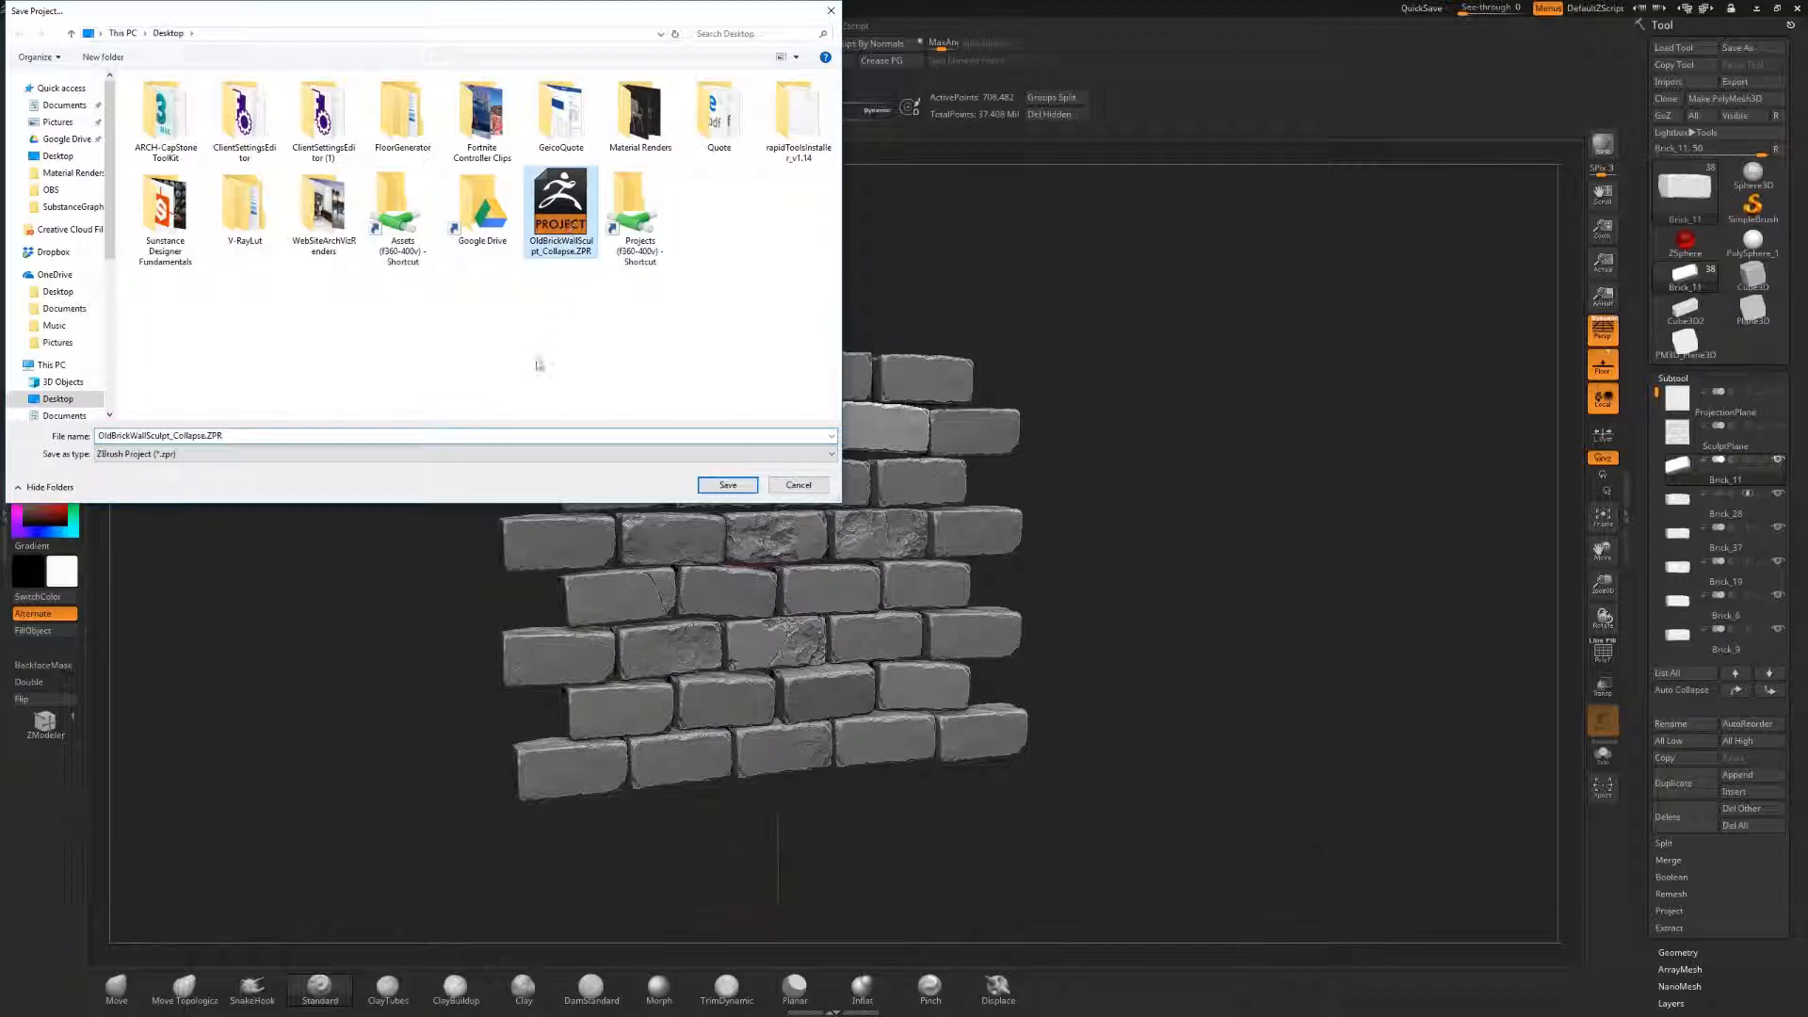
pyautogui.click(728, 485)
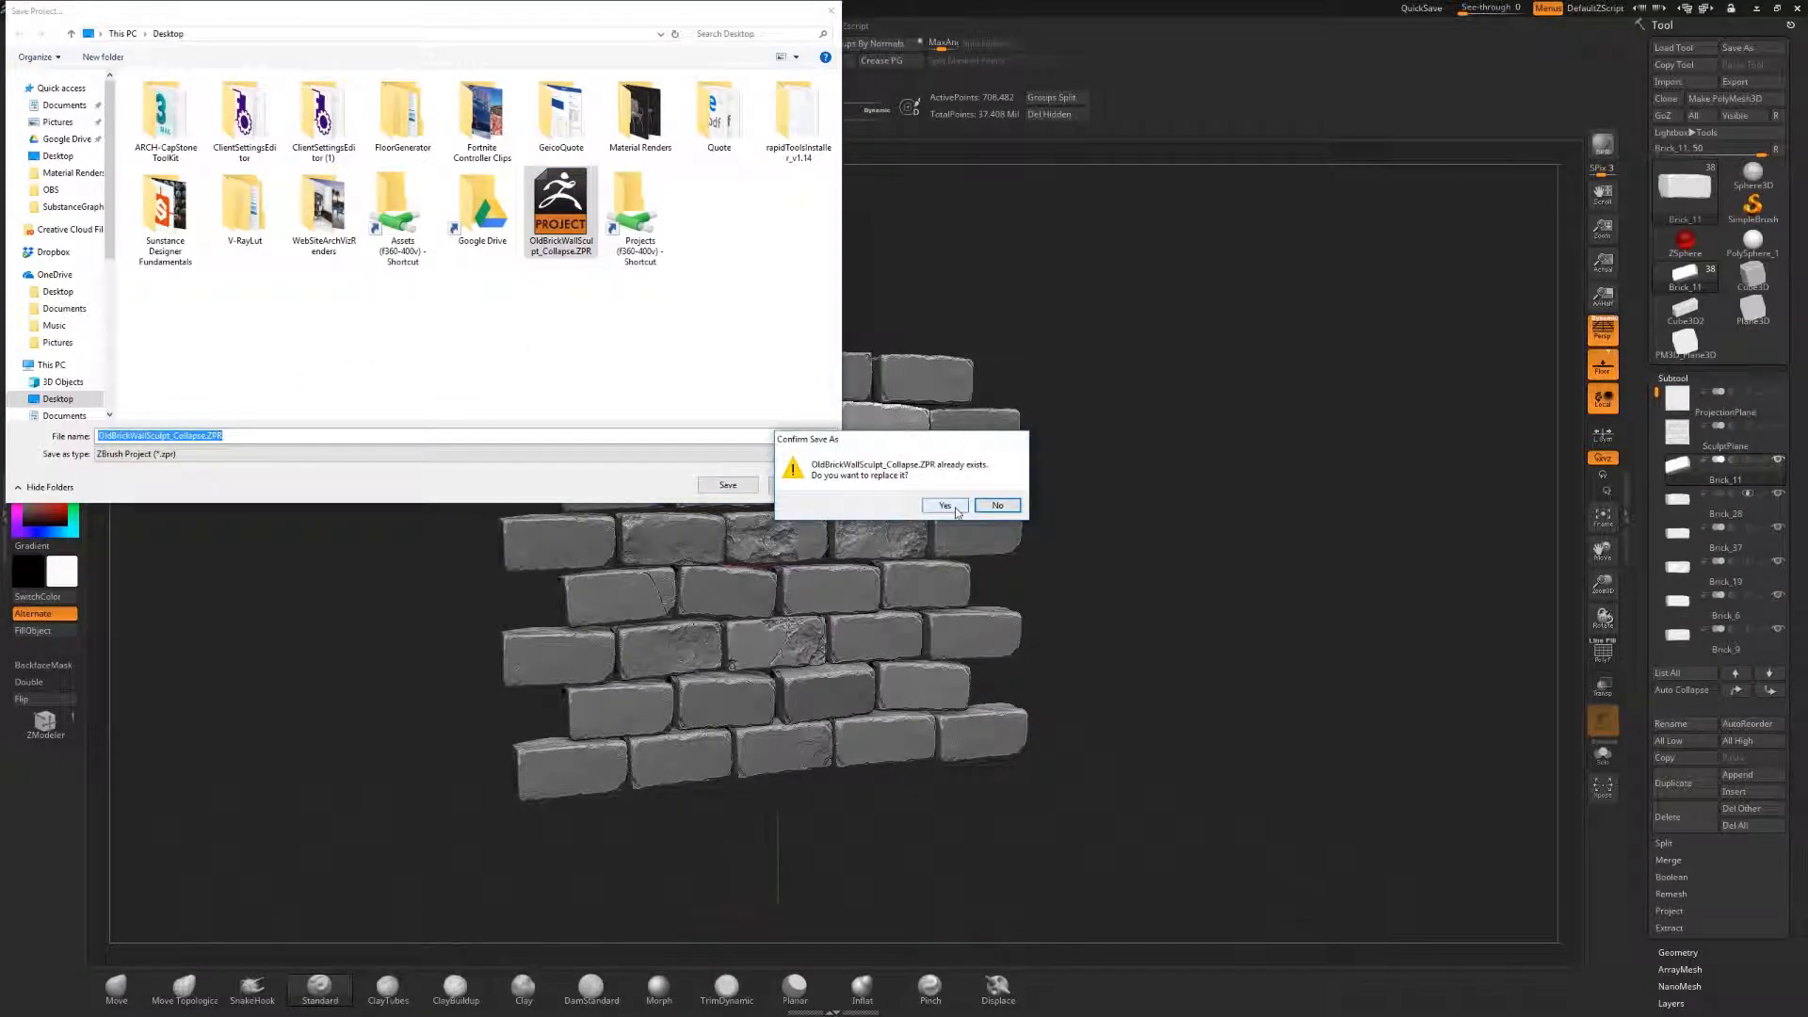
pyautogui.click(945, 506)
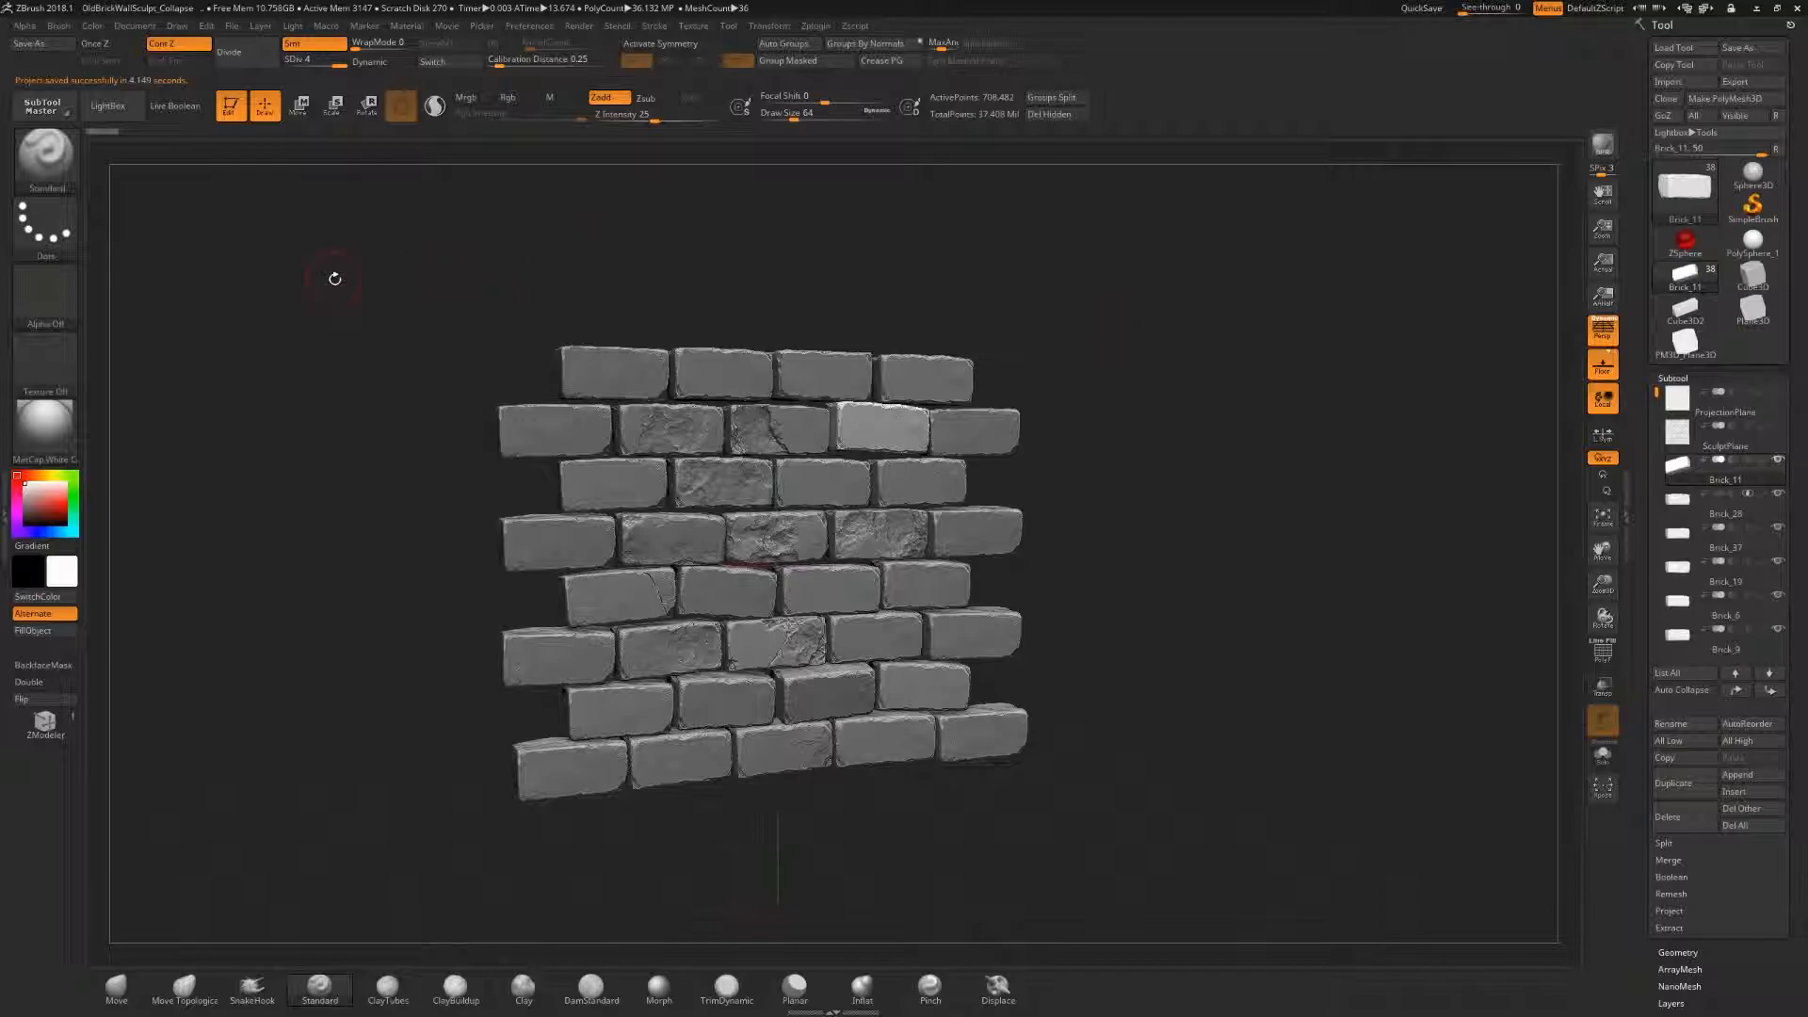
# - Set all bricks to their highest subdivision with SubTool Master and merge the visible ones using Merge and delete extra SubTools
pyautogui.click(42, 106)
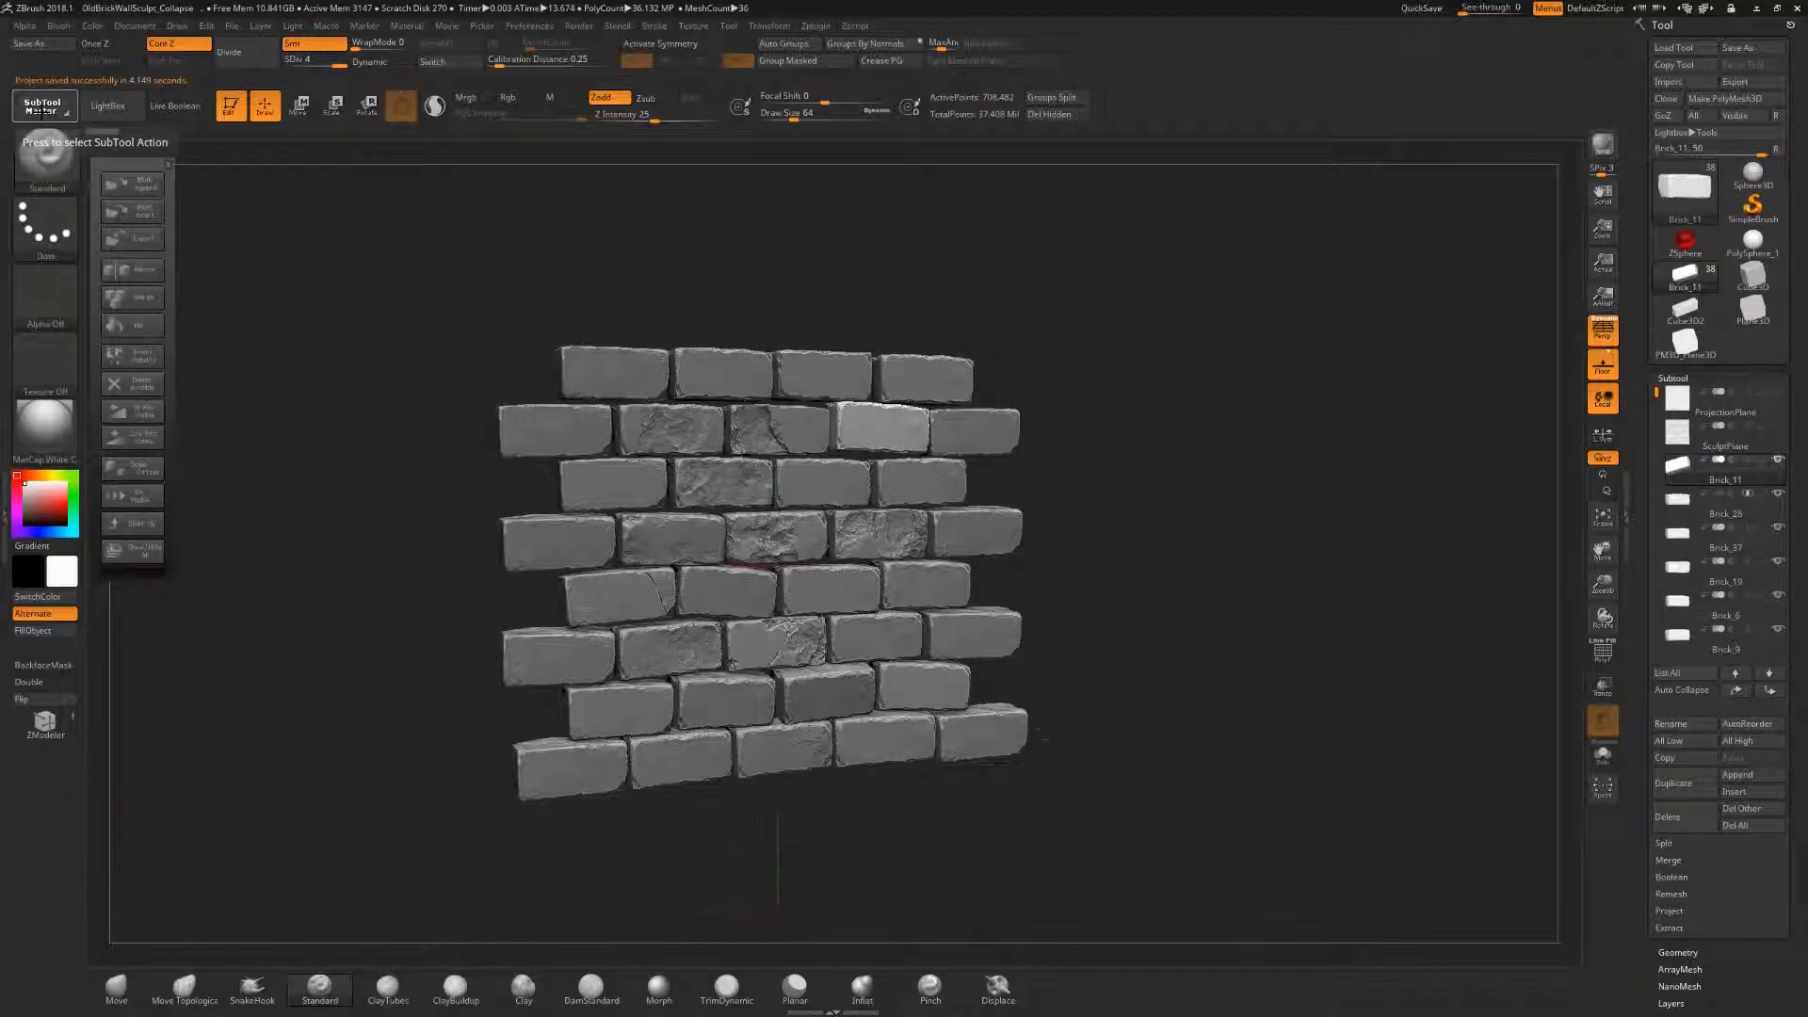
pyautogui.click(124, 411)
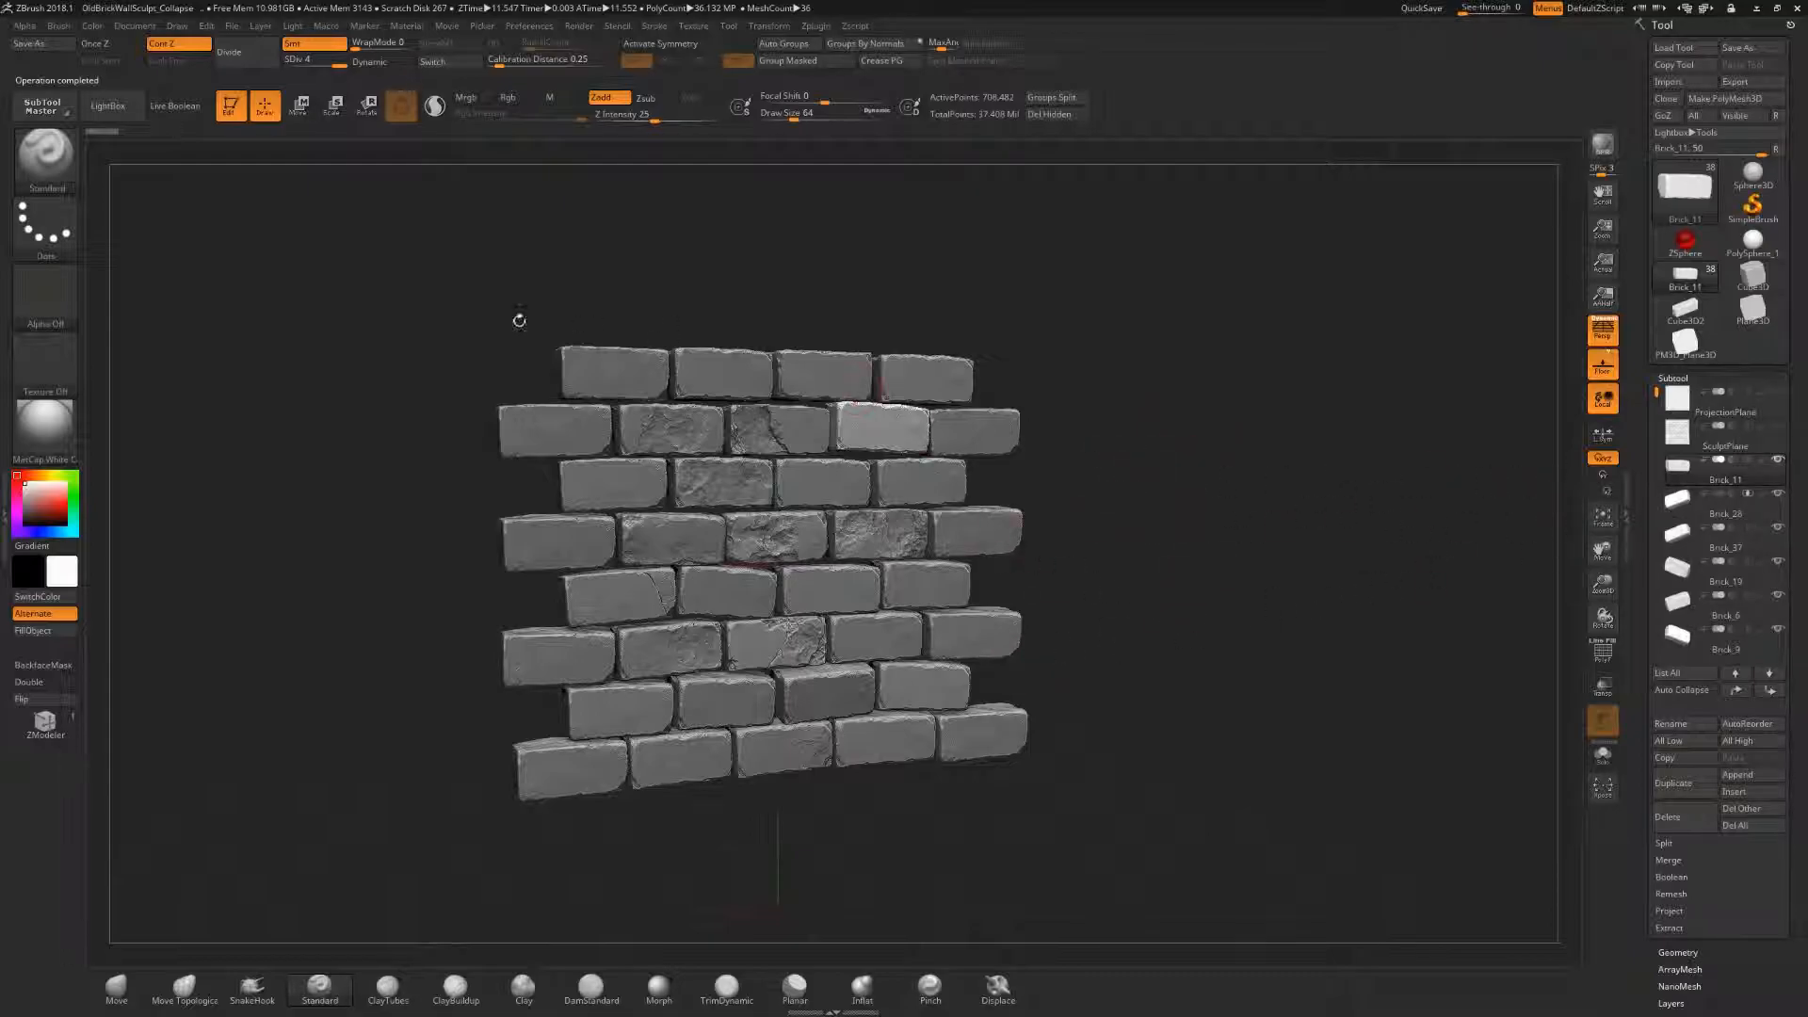
pyautogui.click(41, 110)
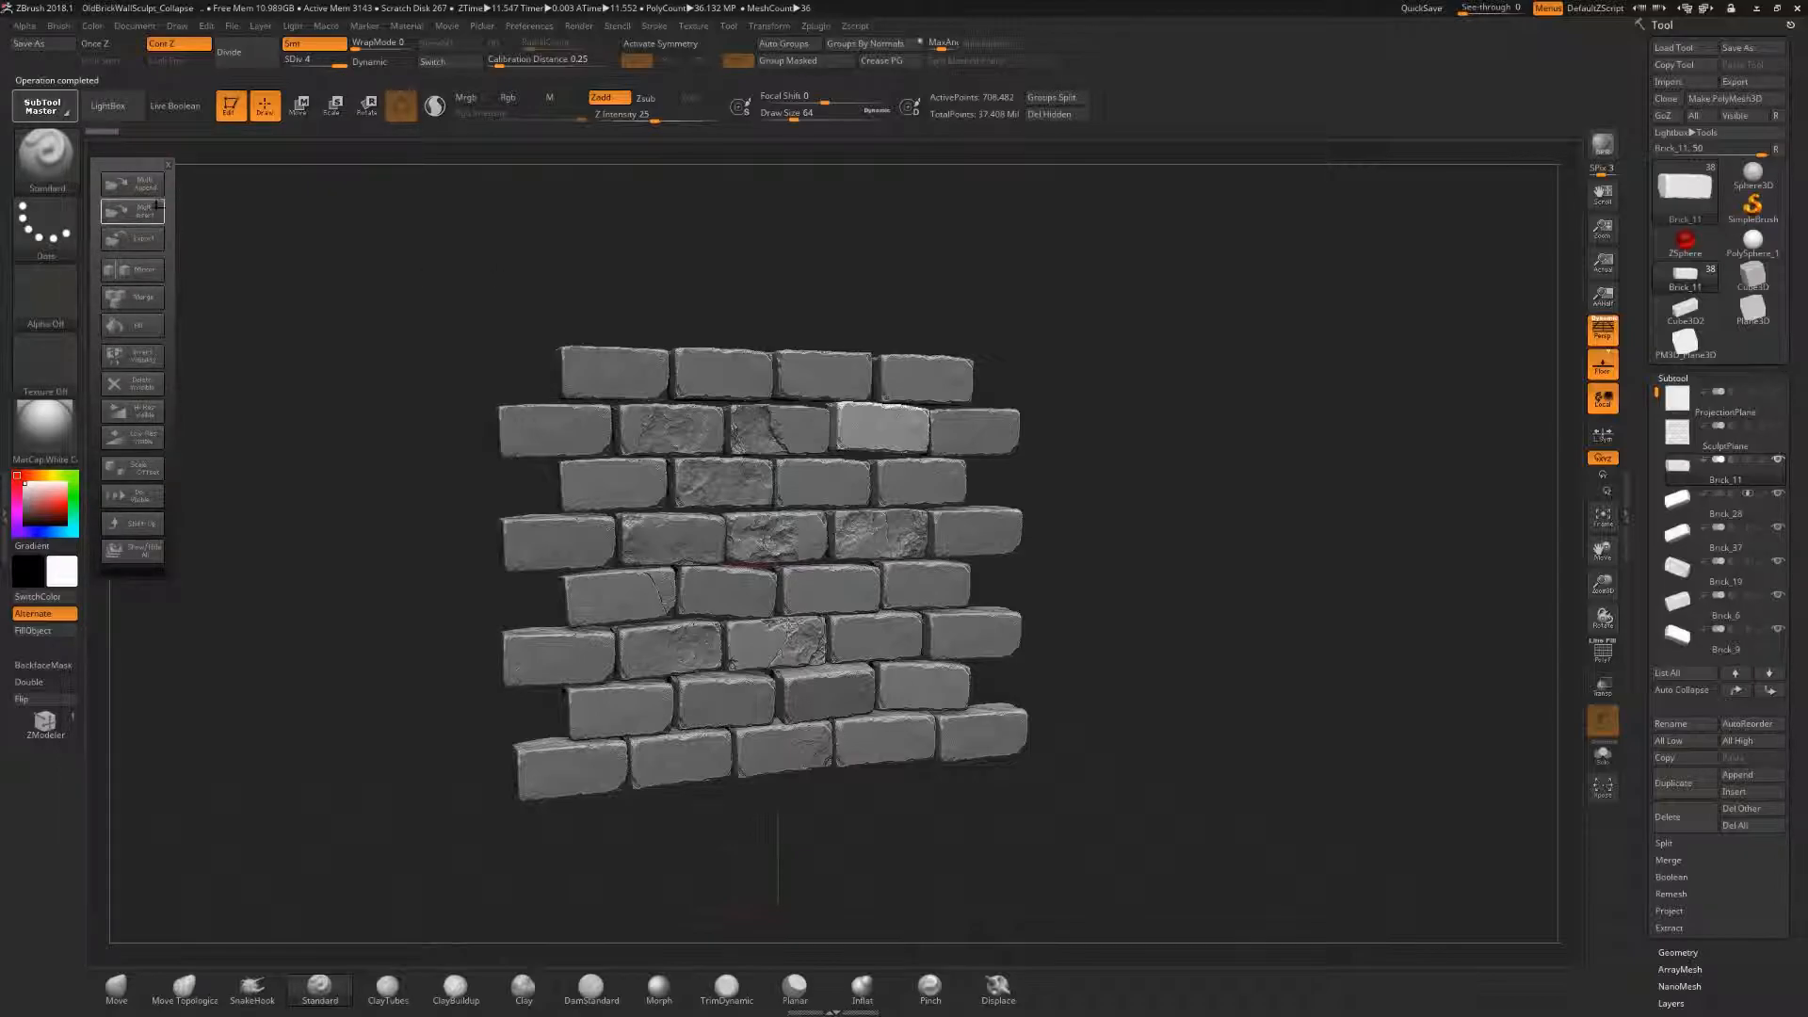
pyautogui.click(133, 298)
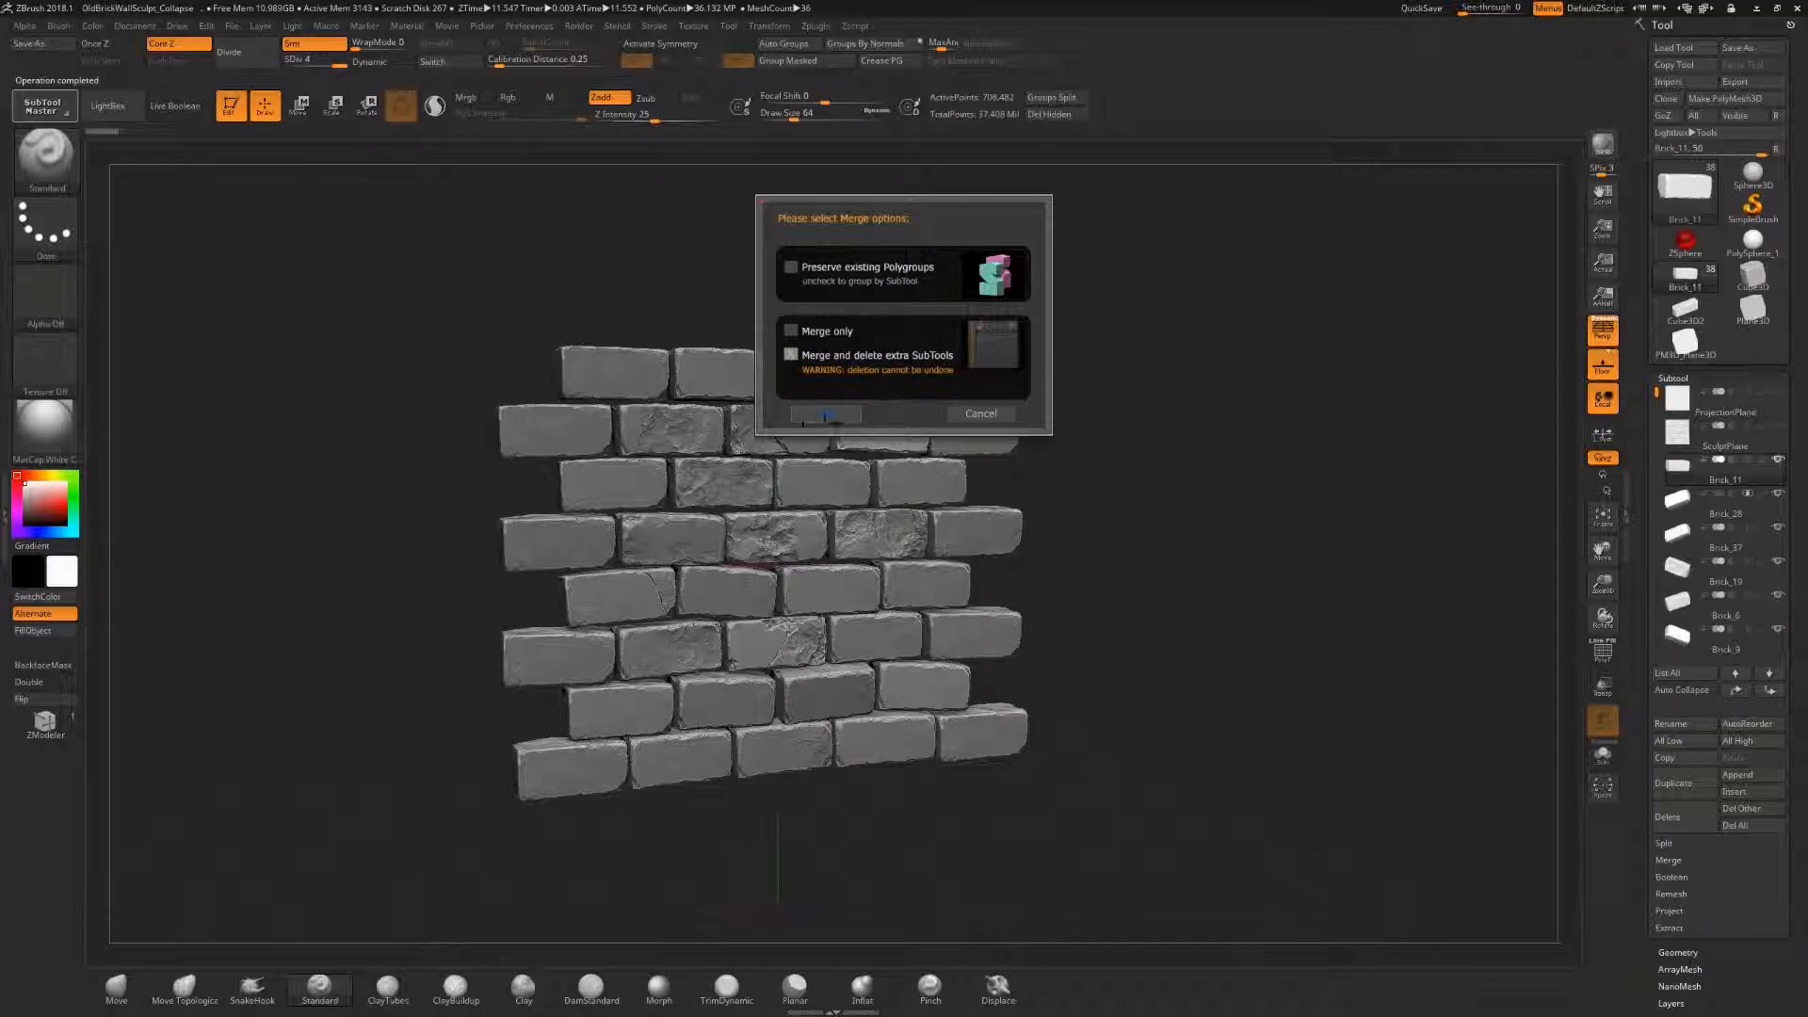
pyautogui.click(826, 413)
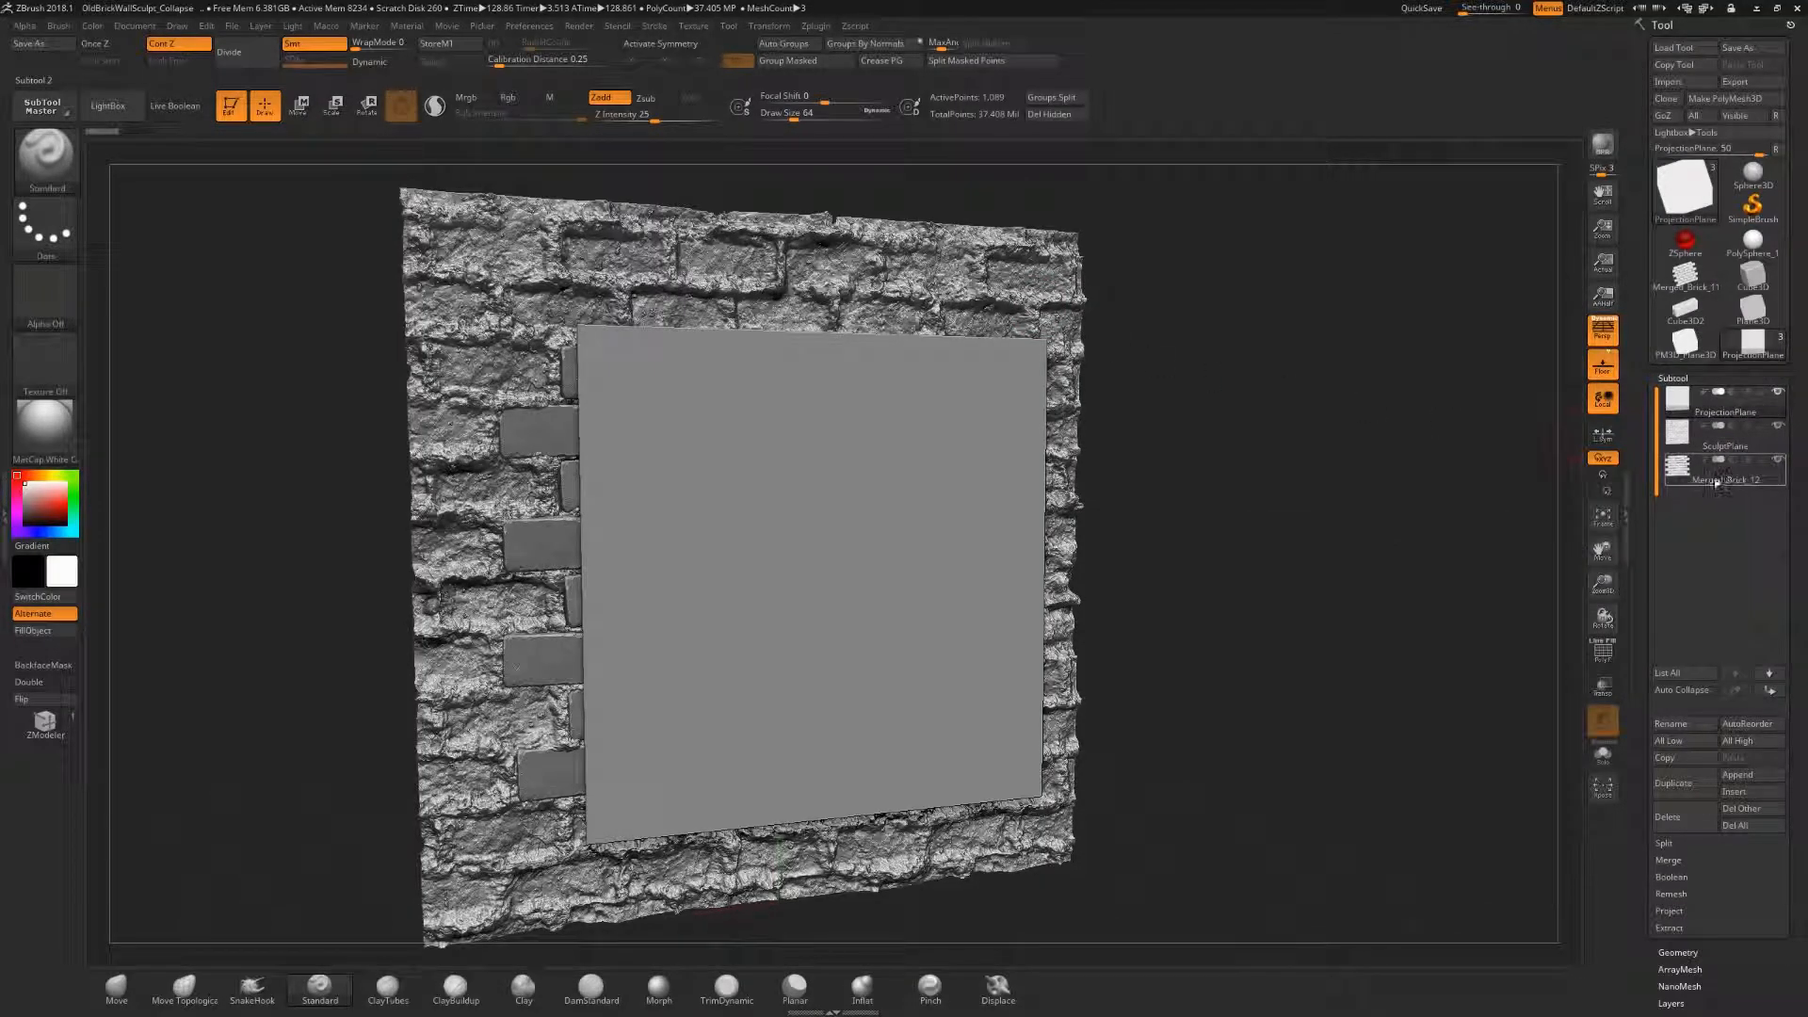
# - Hide the ProjectionPlane and SculptPlane subtools and select Merged_Brick_12 so the merged bricks are isolated
pyautogui.moveTo(1227, 485); pyautogui.dragTo(1167, 490)
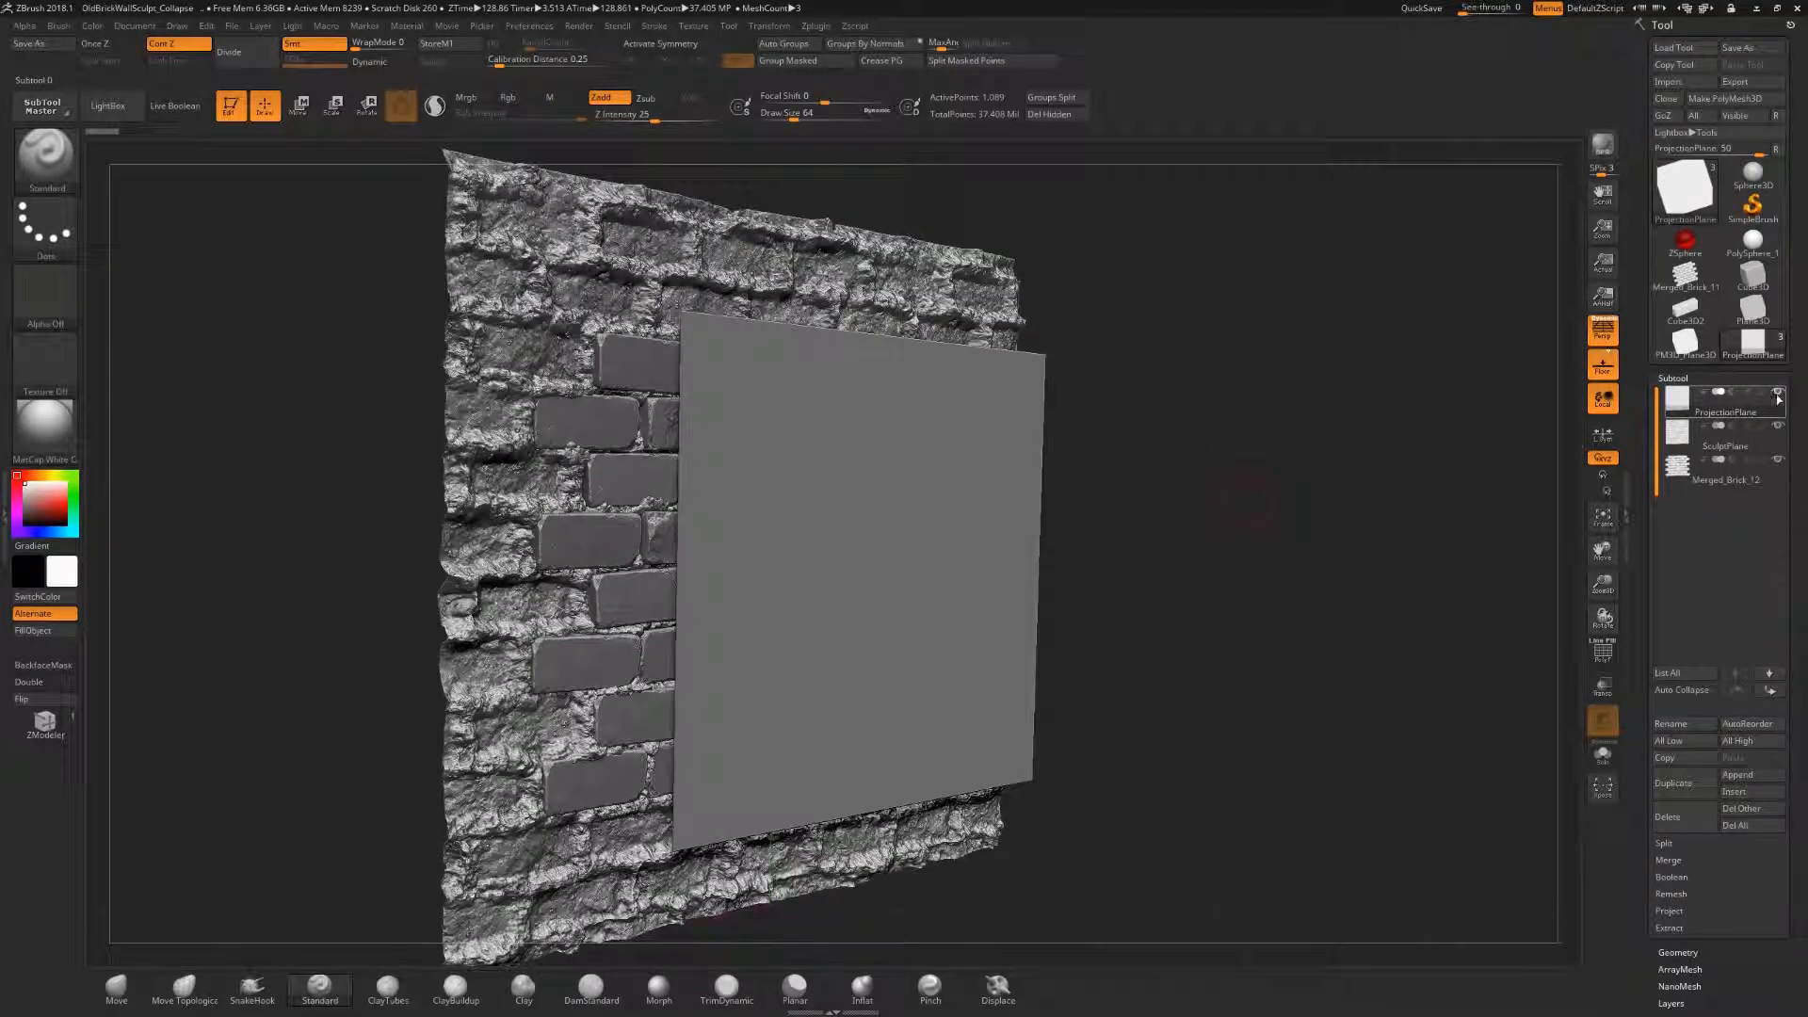
pyautogui.click(1724, 443)
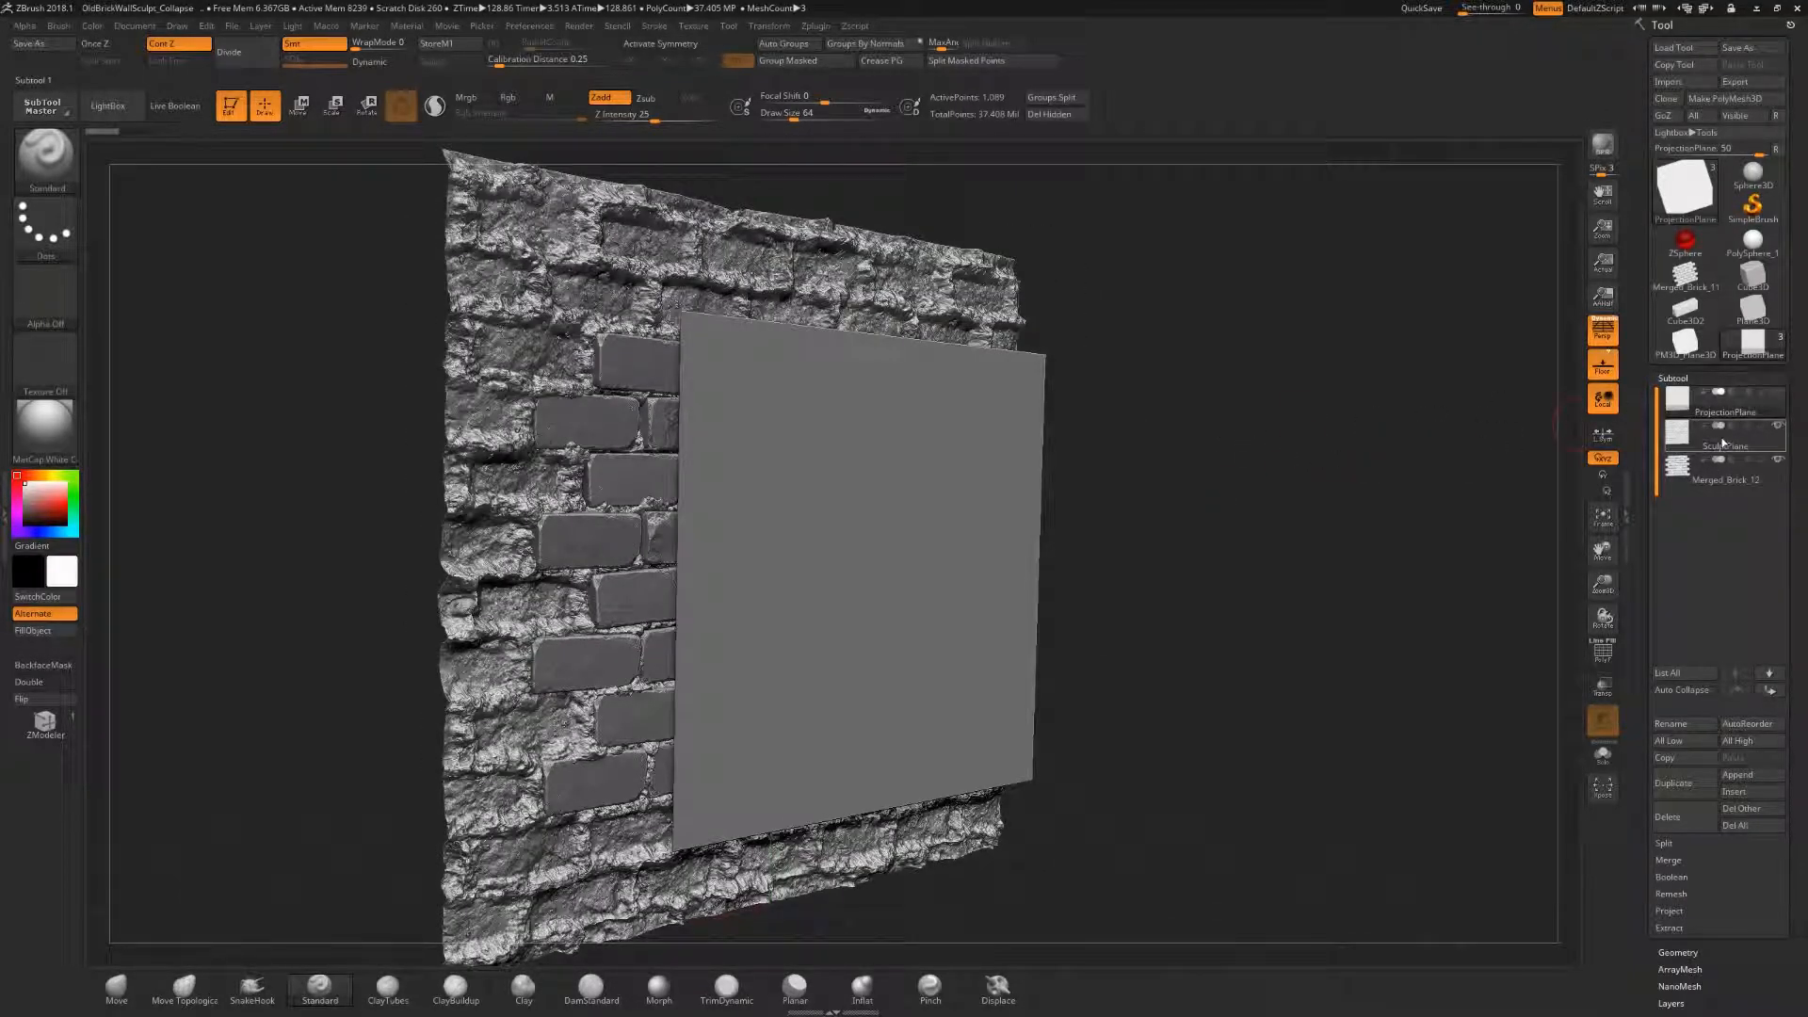
pyautogui.moveTo(1324, 466); pyautogui.dragTo(1284, 482)
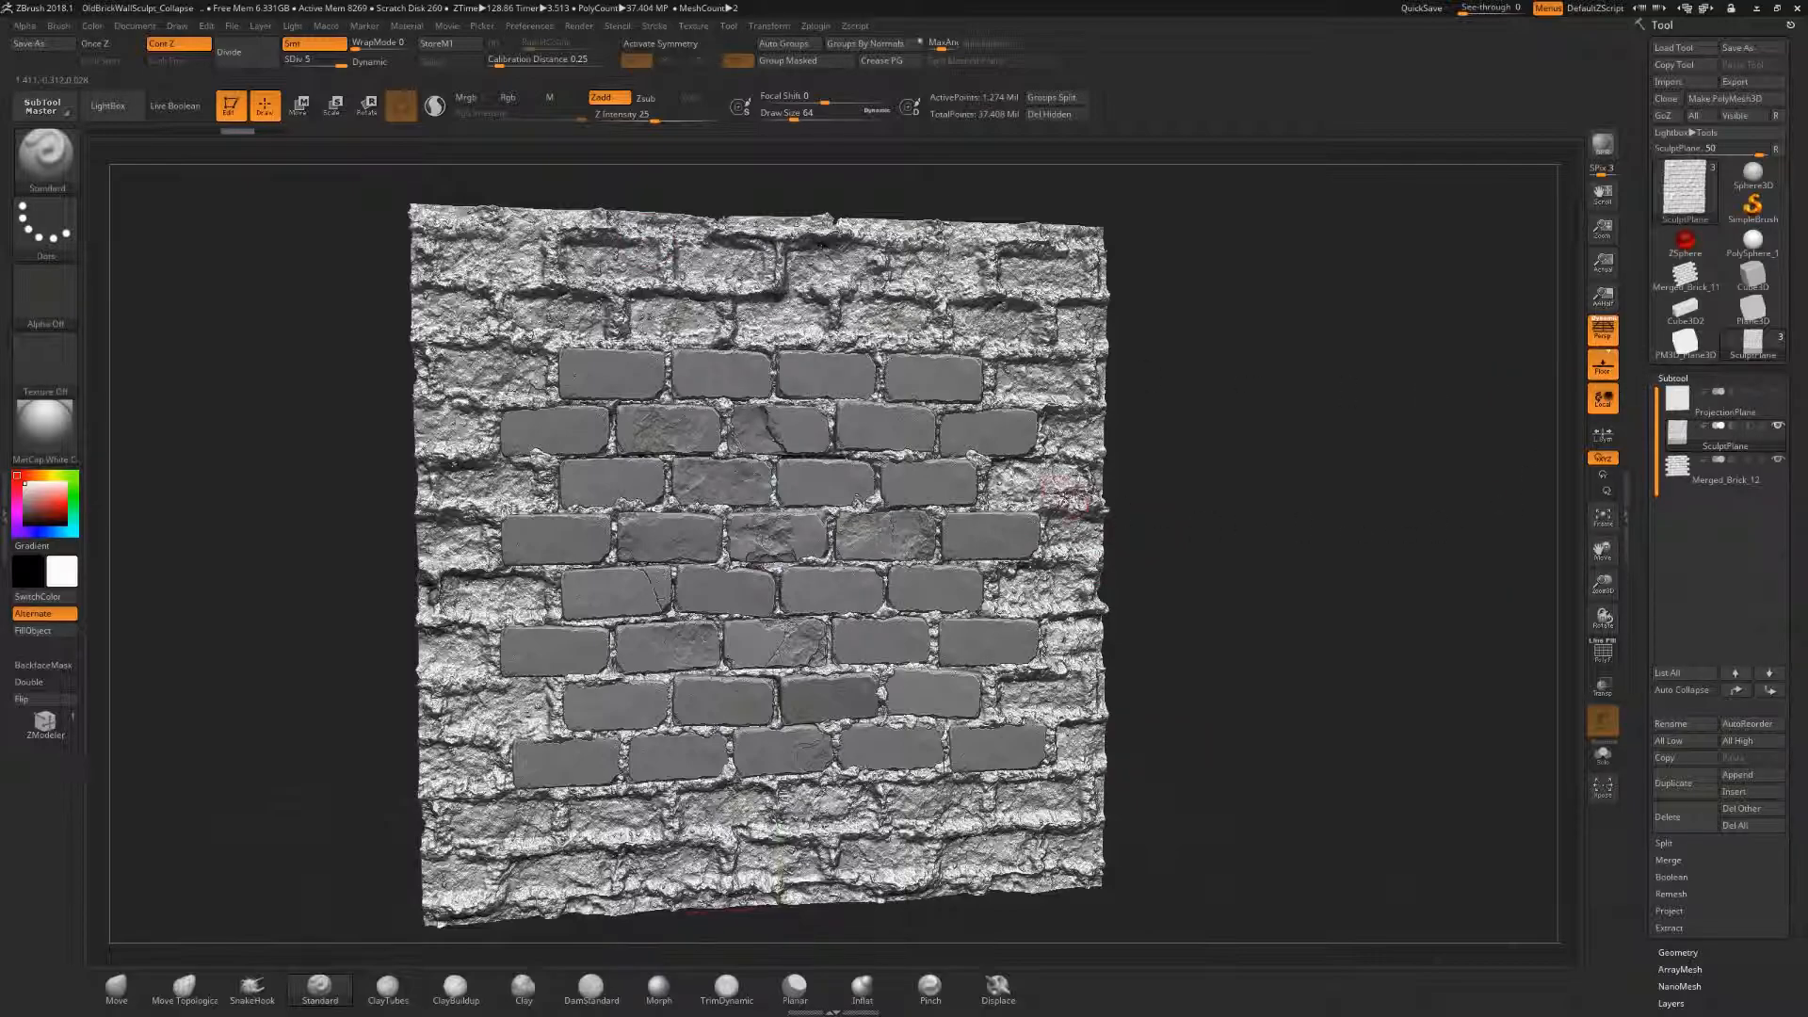
pyautogui.moveTo(1206, 504); pyautogui.dragTo(1204, 486)
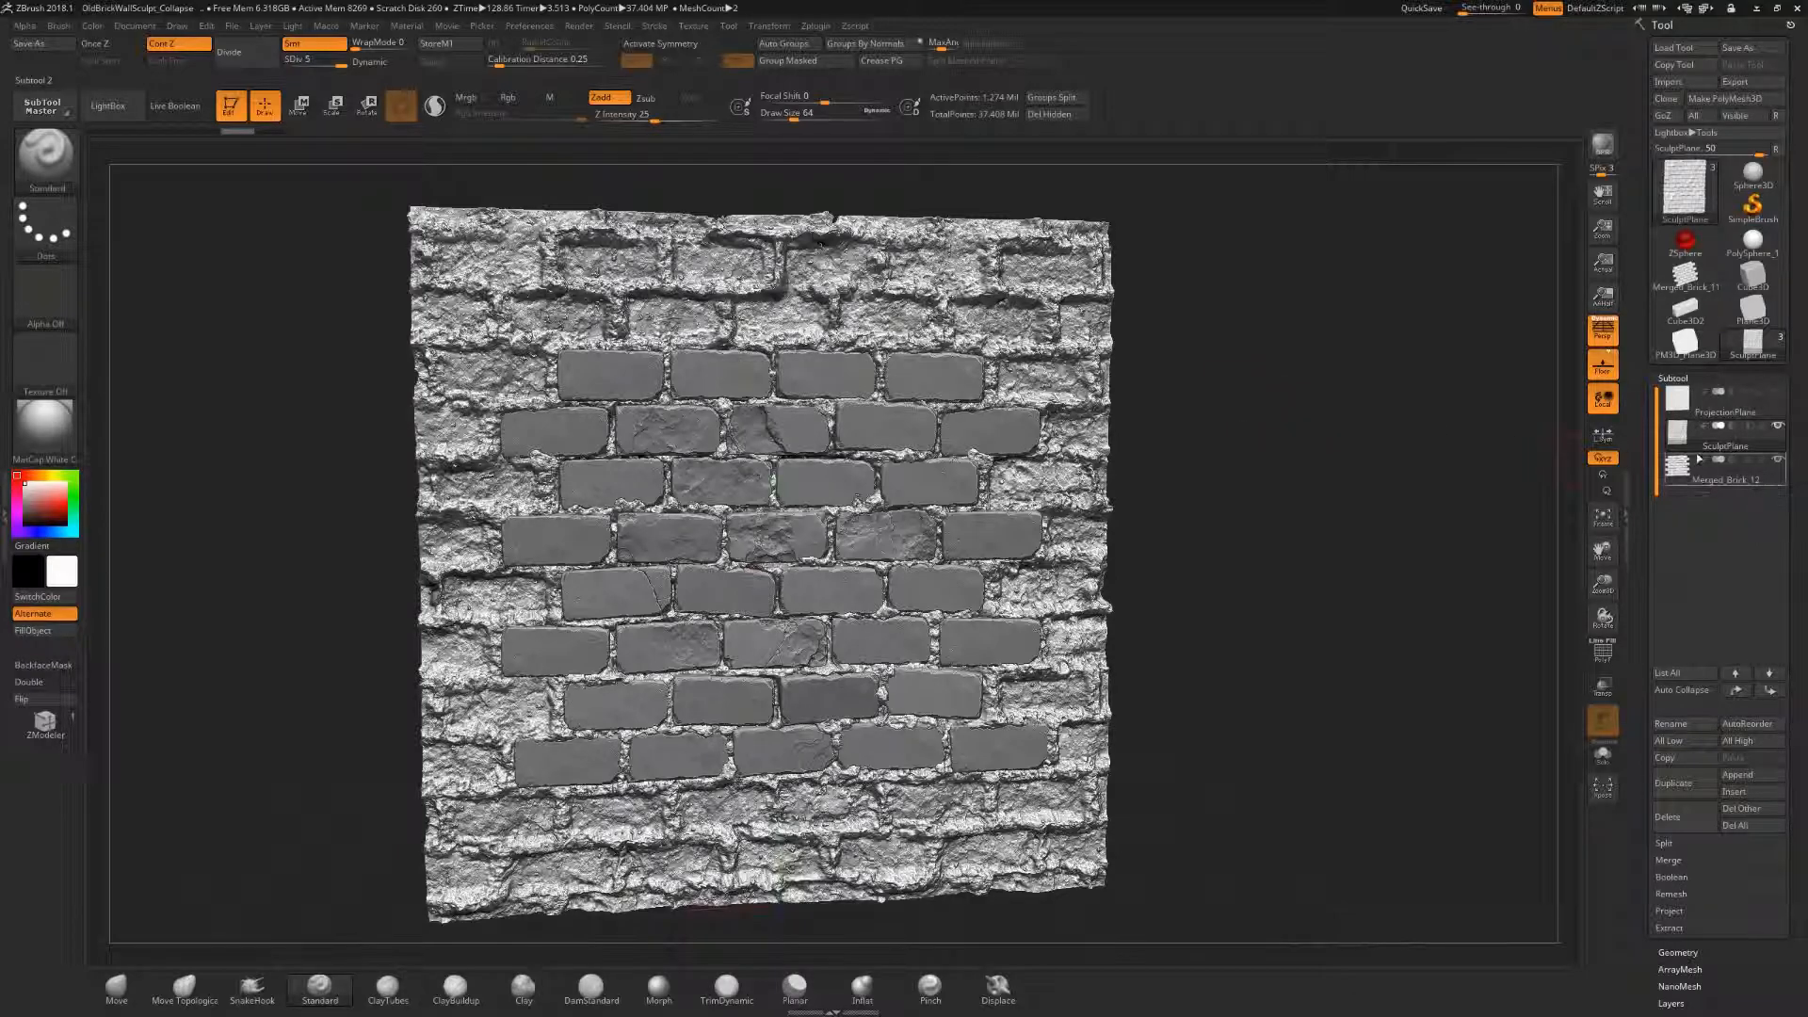
pyautogui.moveTo(1780, 432)
pyautogui.click(1758, 477)
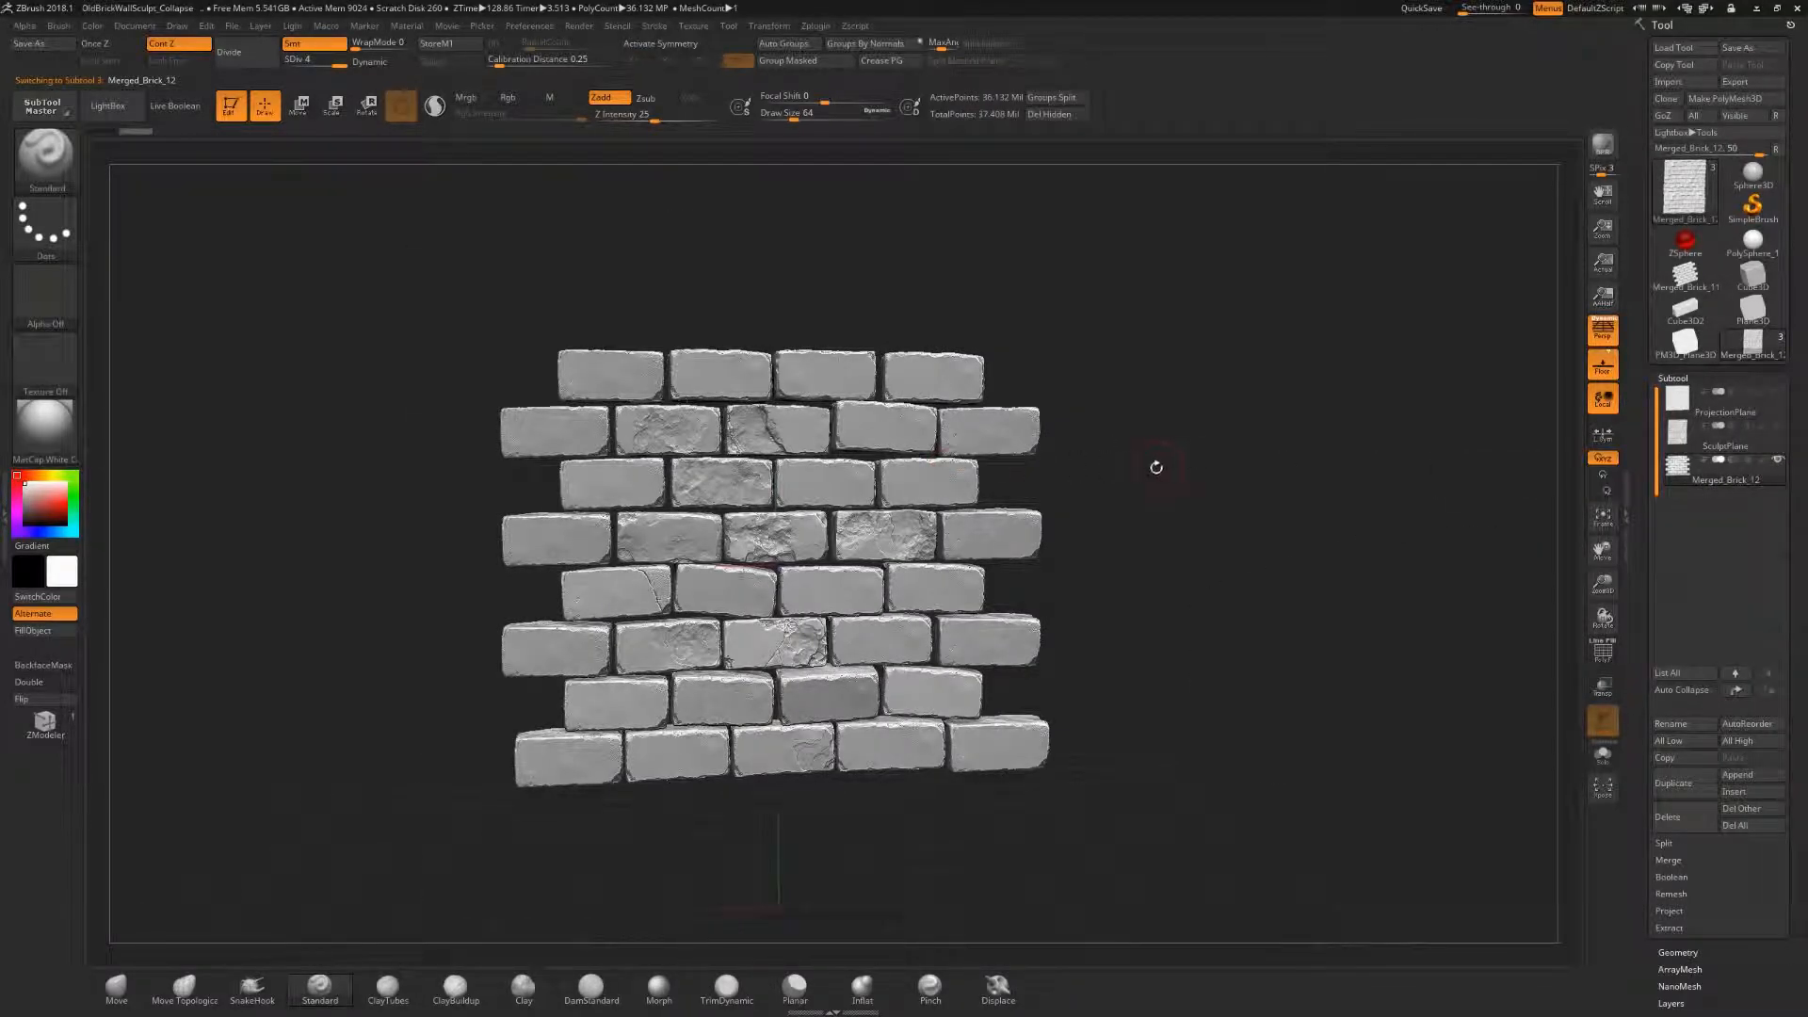
# - Choose the Flat Color material for the merged bricks
pyautogui.click(49, 439)
pyautogui.click(47, 449)
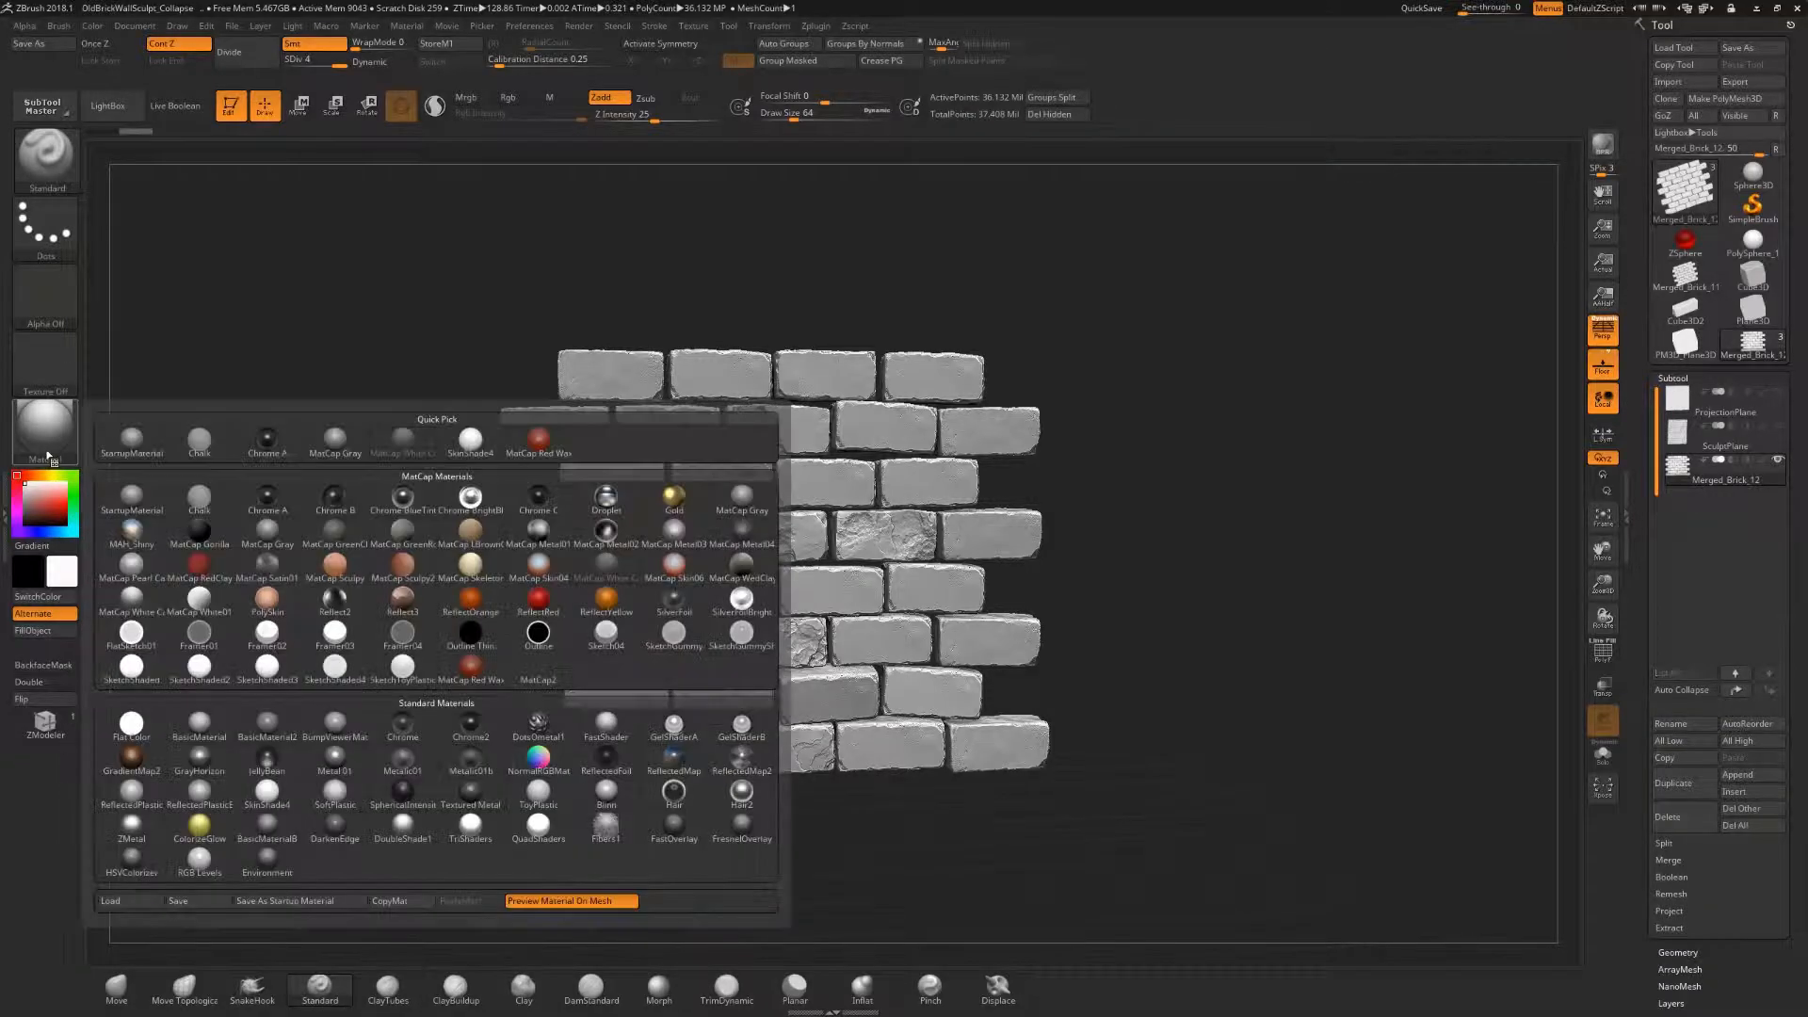
pyautogui.click(47, 449)
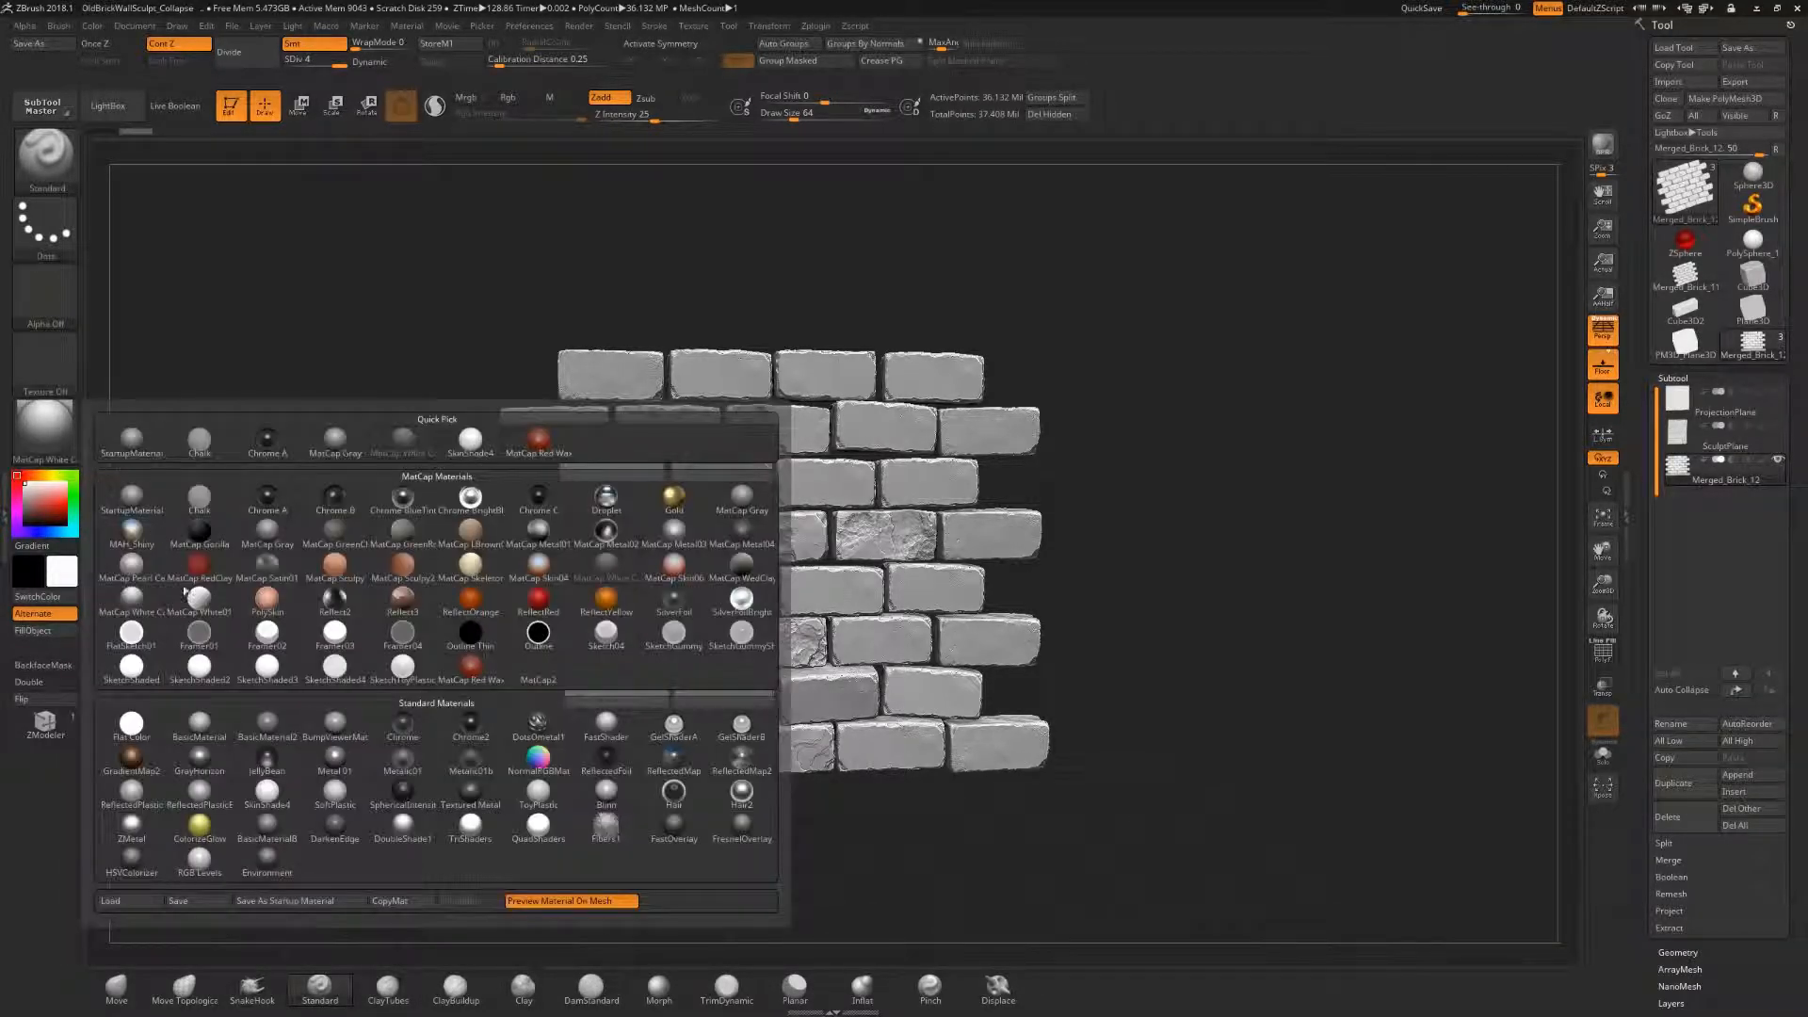
pyautogui.click(151, 719)
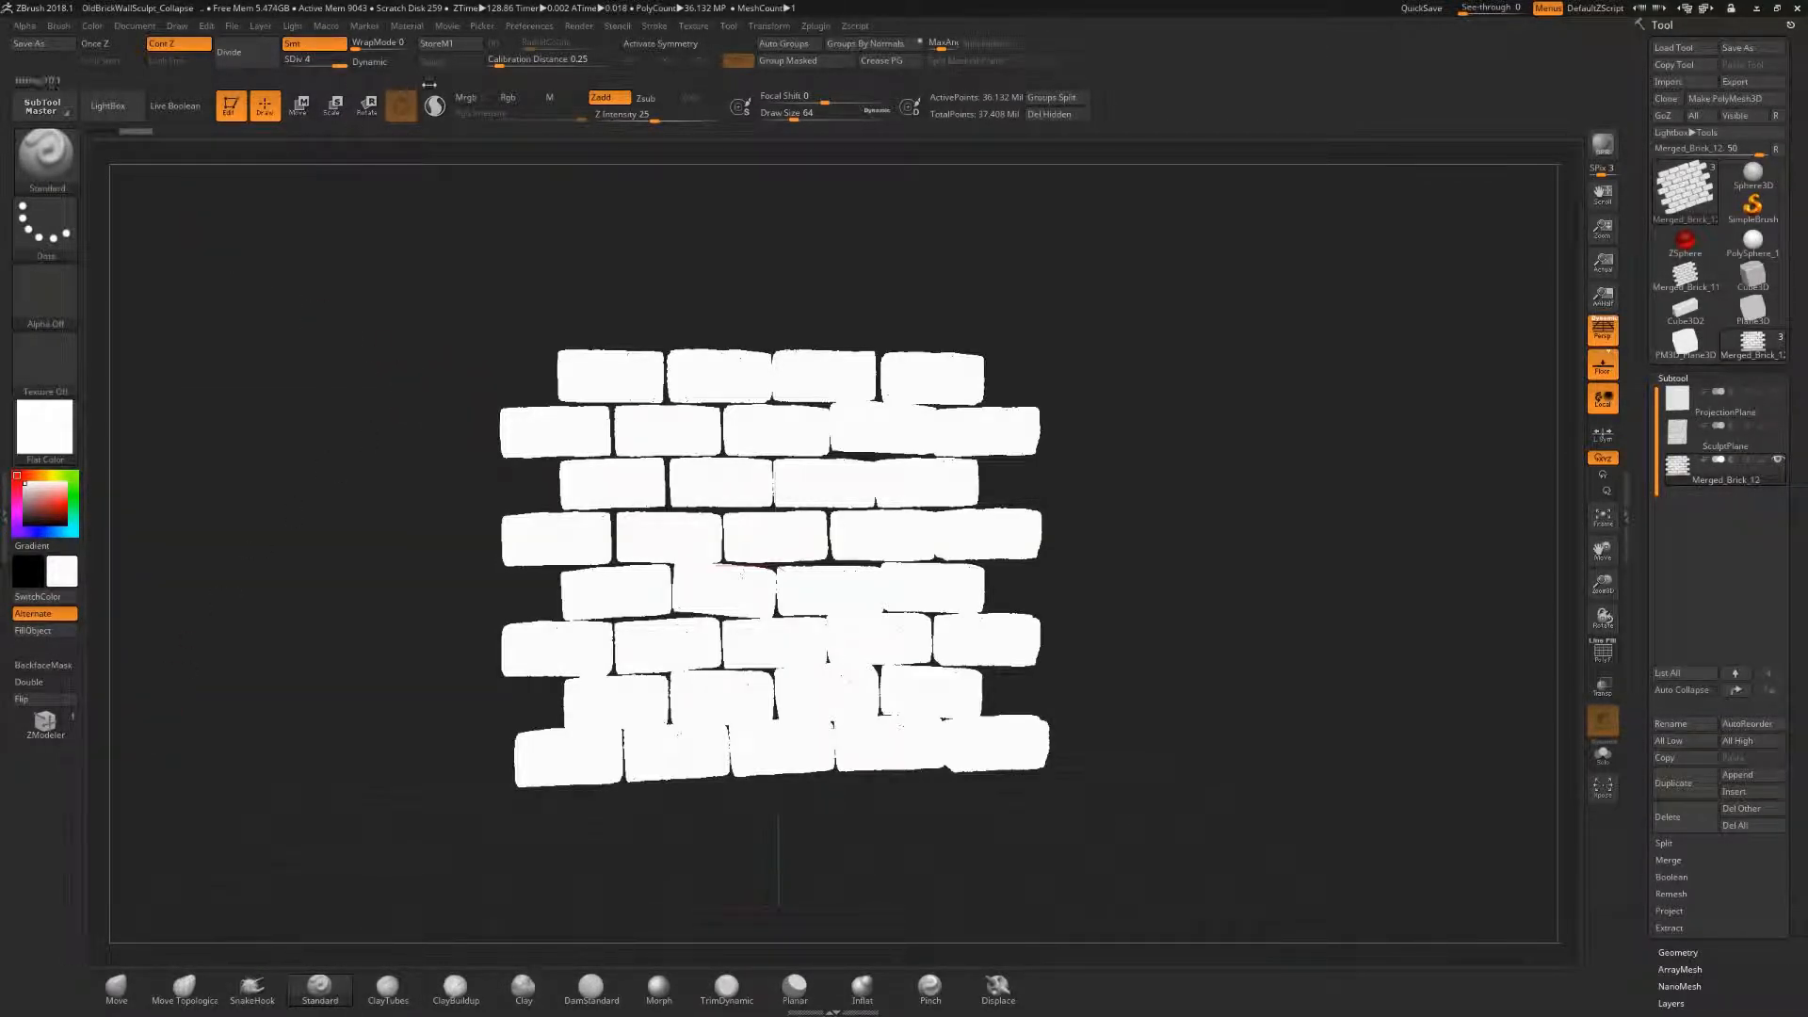
# - Enable Mrgb at intensity 100 and fill the merged bricks with pure white (R, G and B 255)
pyautogui.moveTo(45, 495)
pyautogui.mouseDown()
pyautogui.moveTo(52, 514)
pyautogui.moveTo(57, 492)
pyautogui.moveTo(24, 481)
pyautogui.mouseUp()
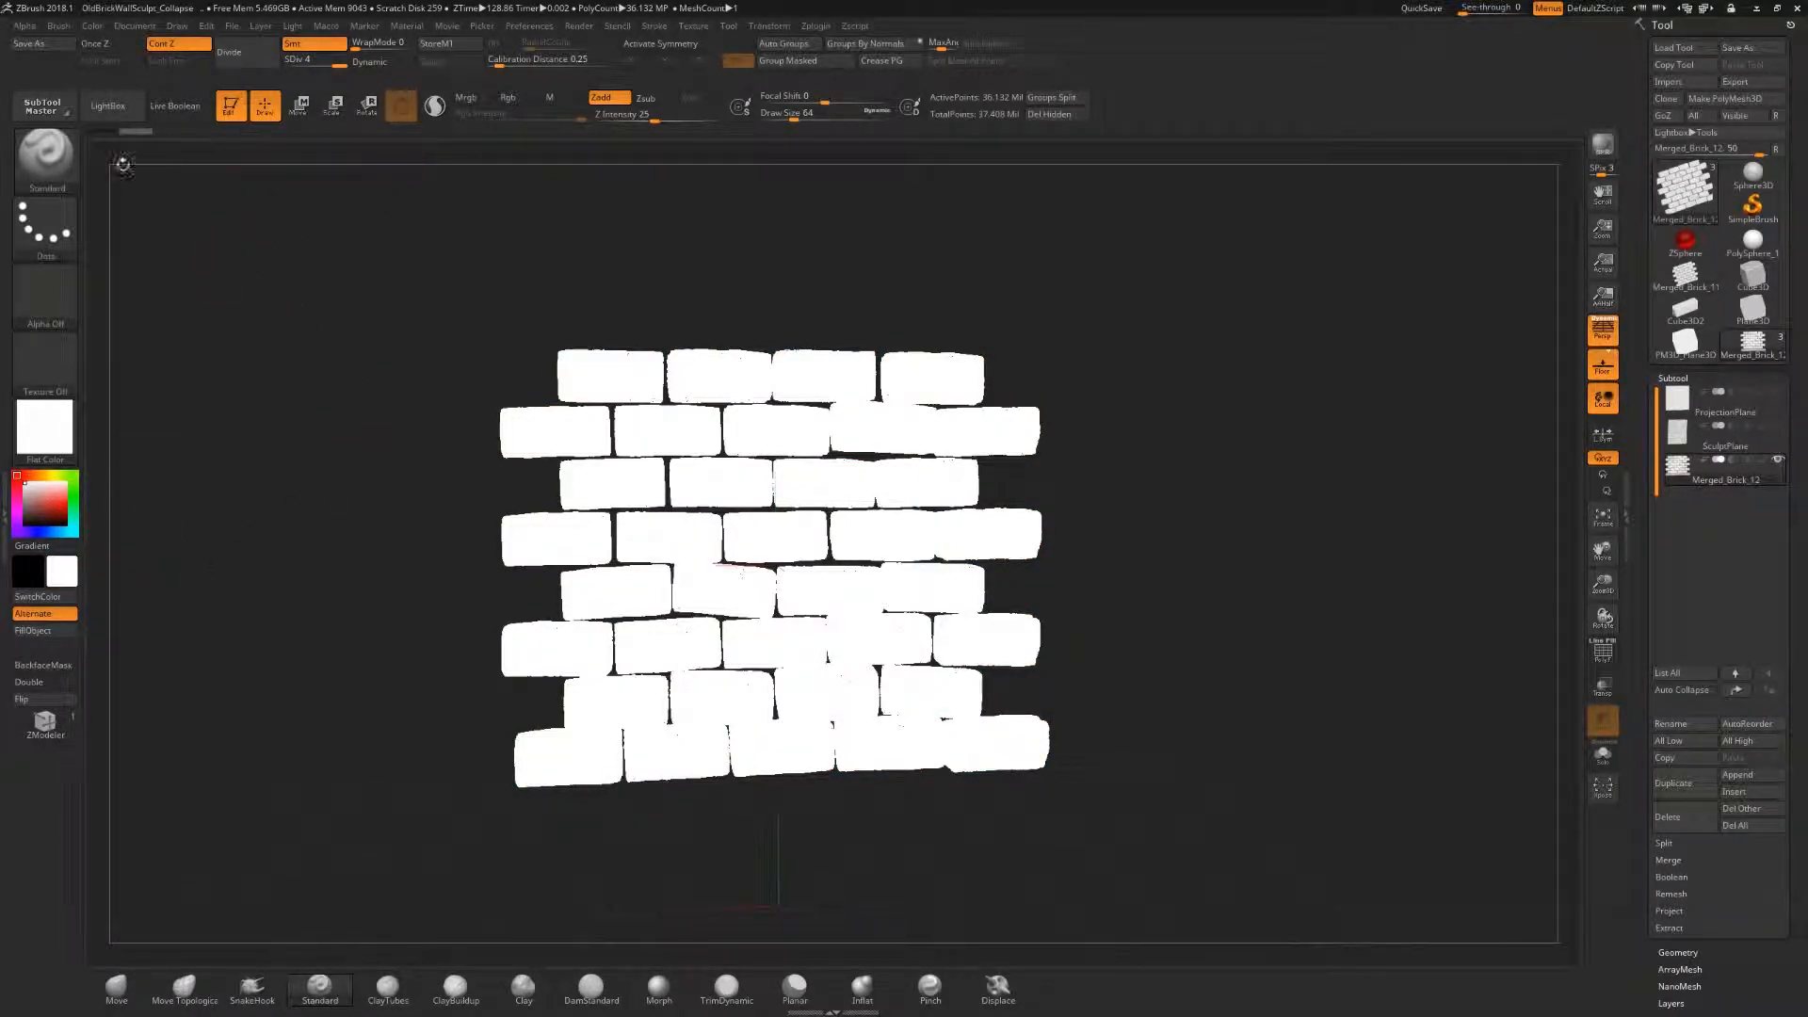
pyautogui.click(99, 27)
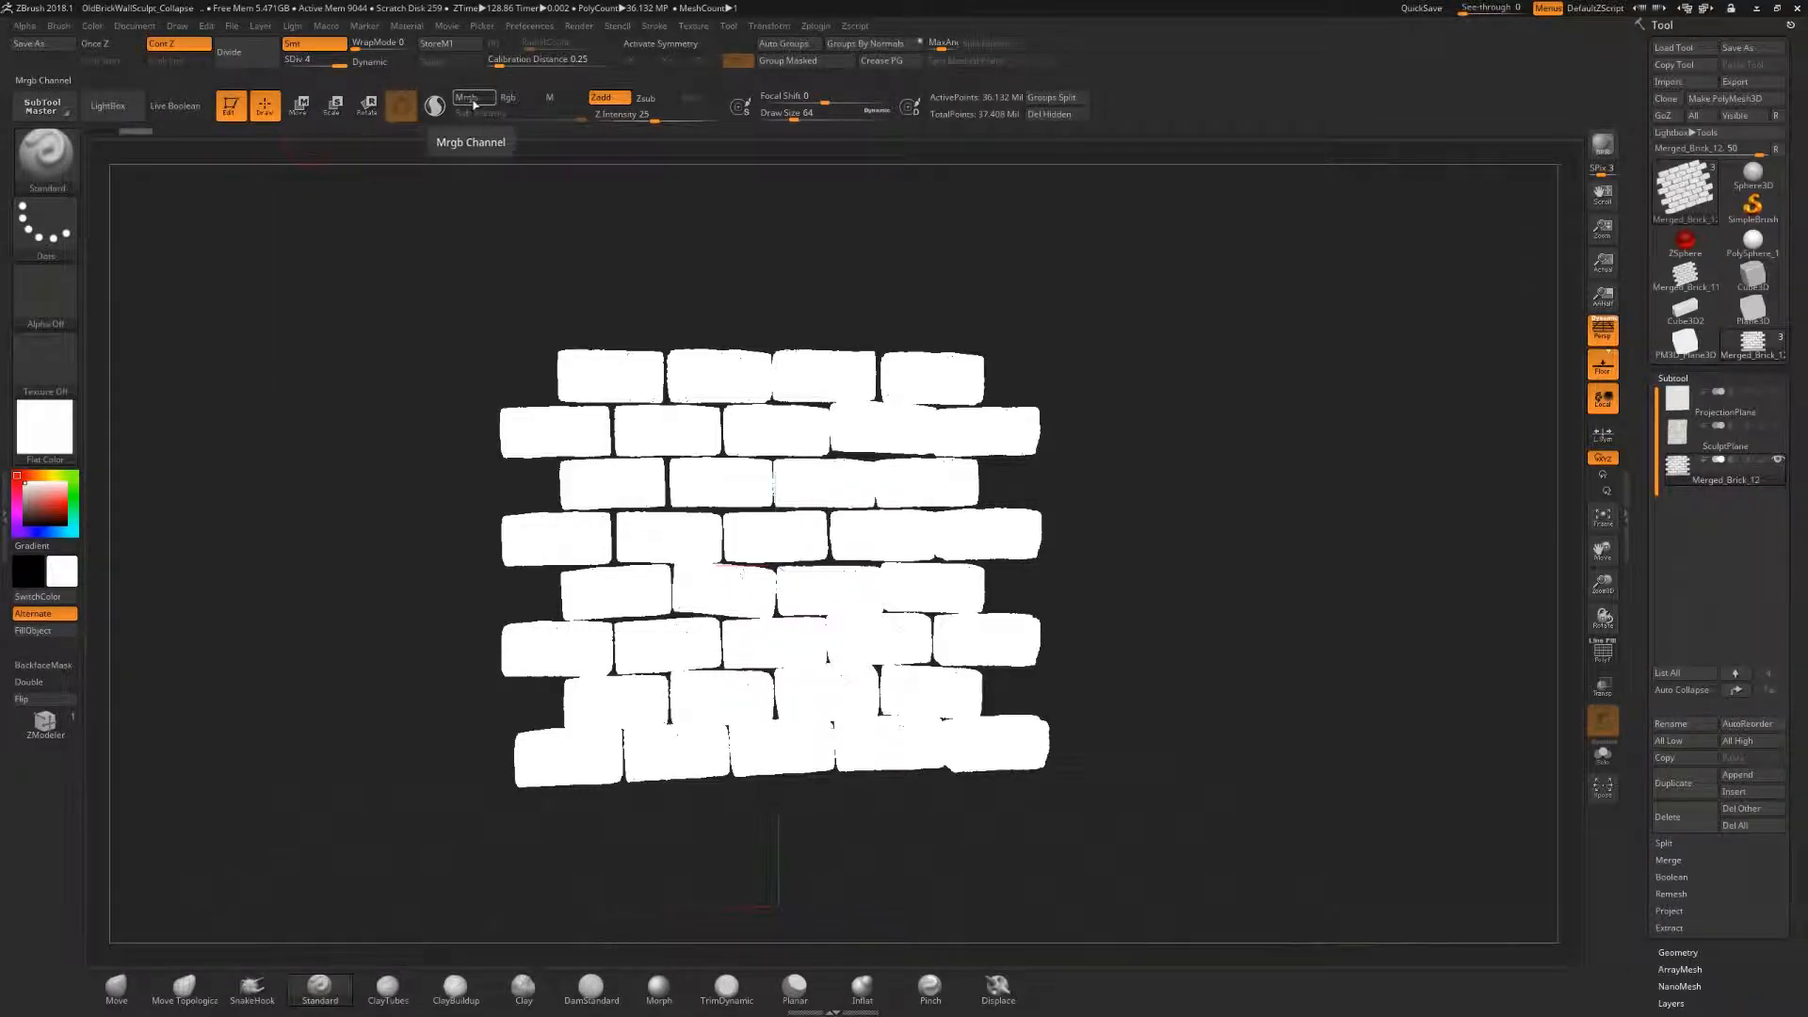
pyautogui.click(473, 105)
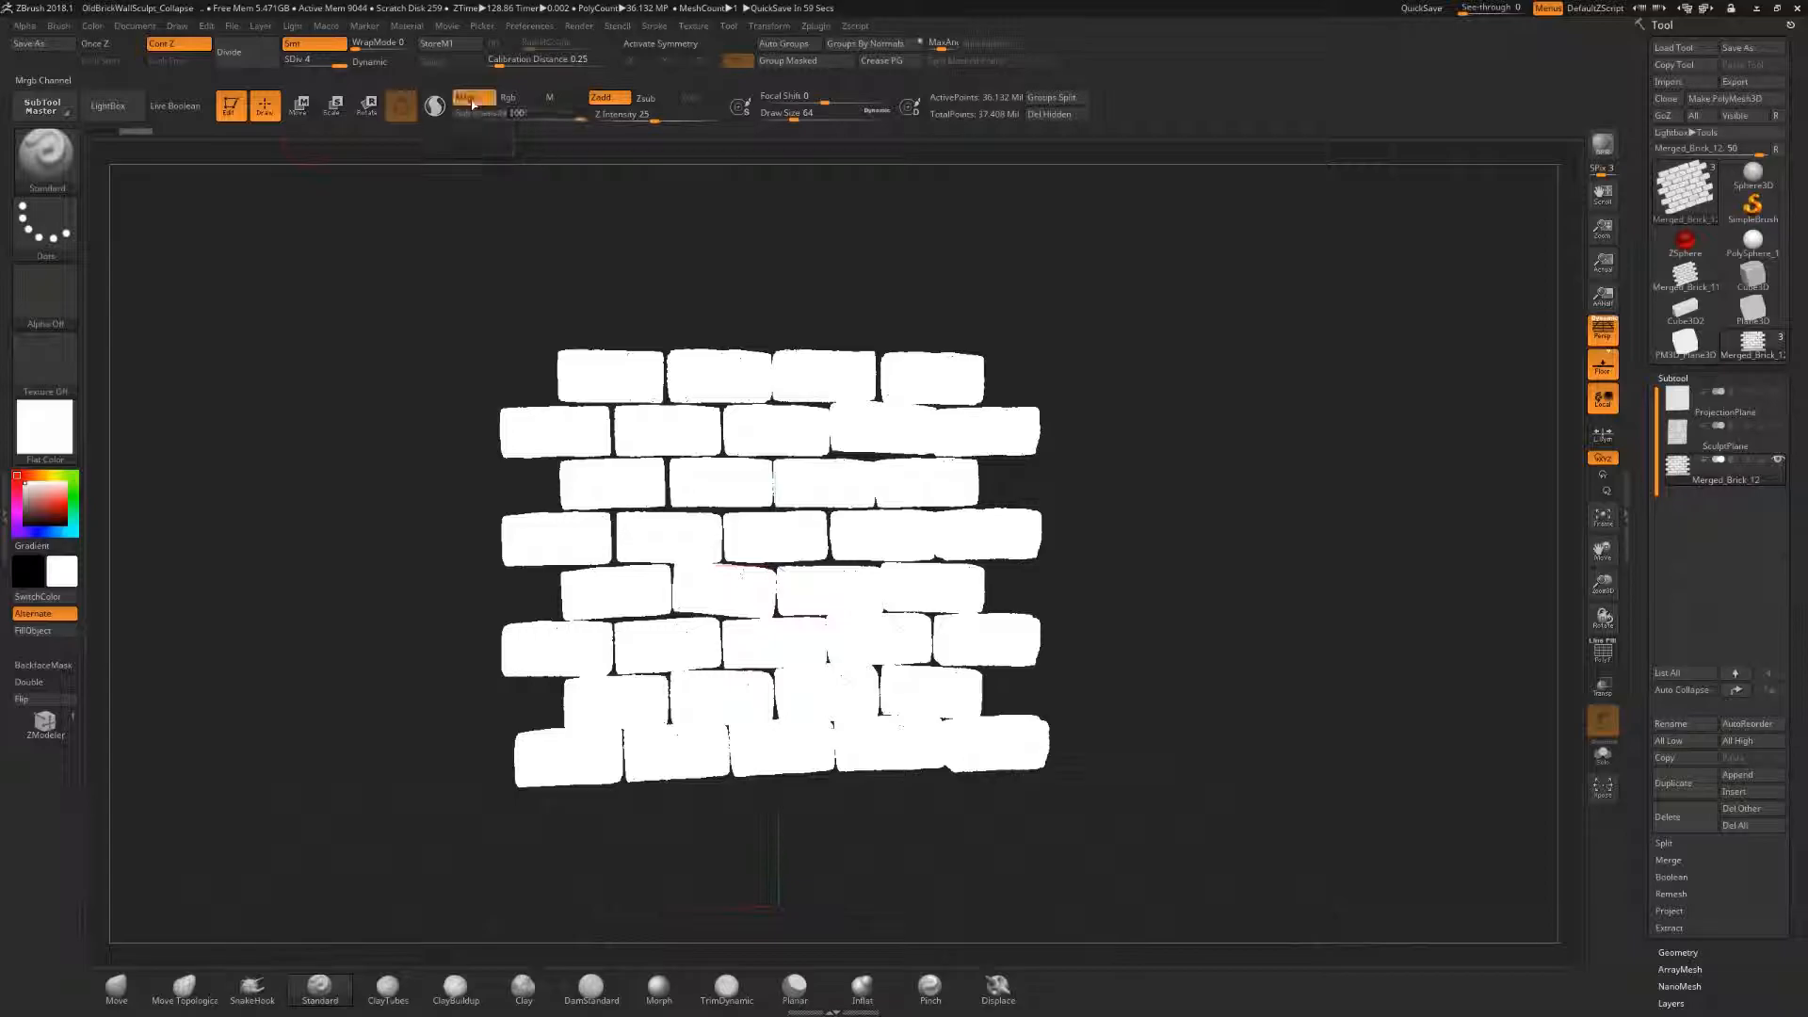
pyautogui.click(93, 27)
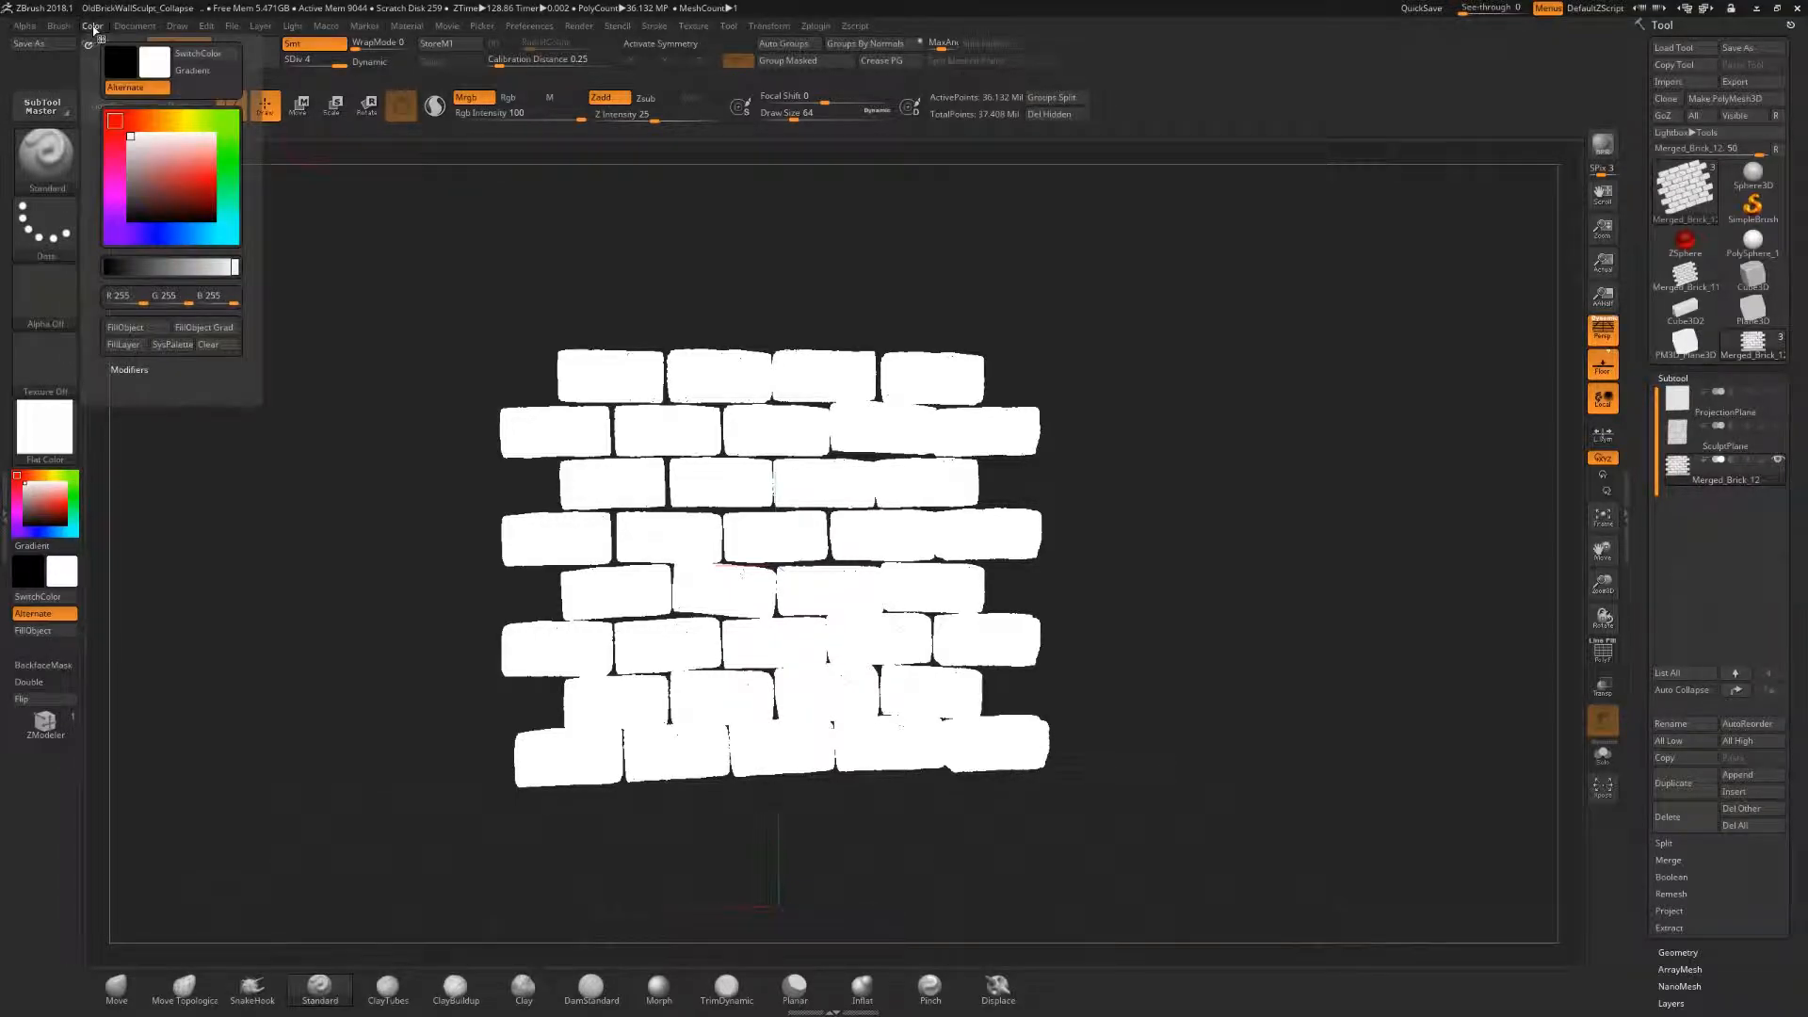
pyautogui.click(142, 329)
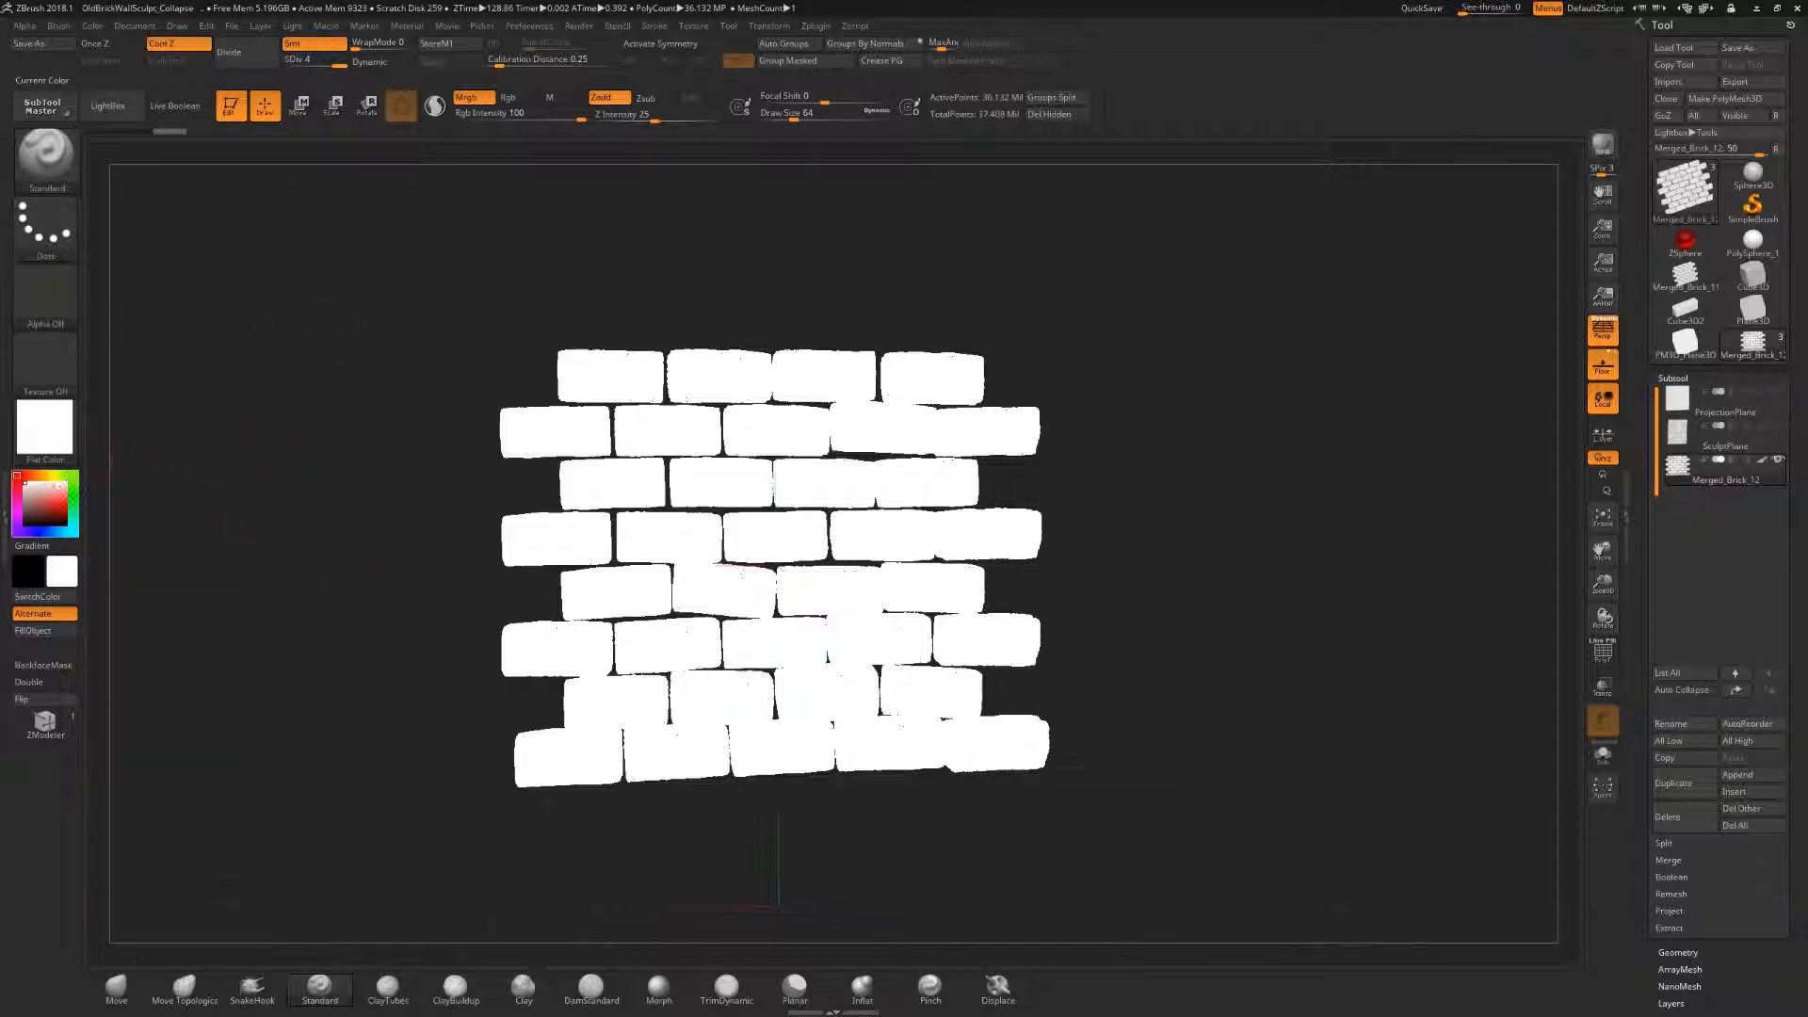
pyautogui.moveTo(28, 489)
pyautogui.mouseDown()
pyautogui.moveTo(55, 505)
pyautogui.moveTo(42, 515)
pyautogui.moveTo(17, 475)
pyautogui.mouseUp()
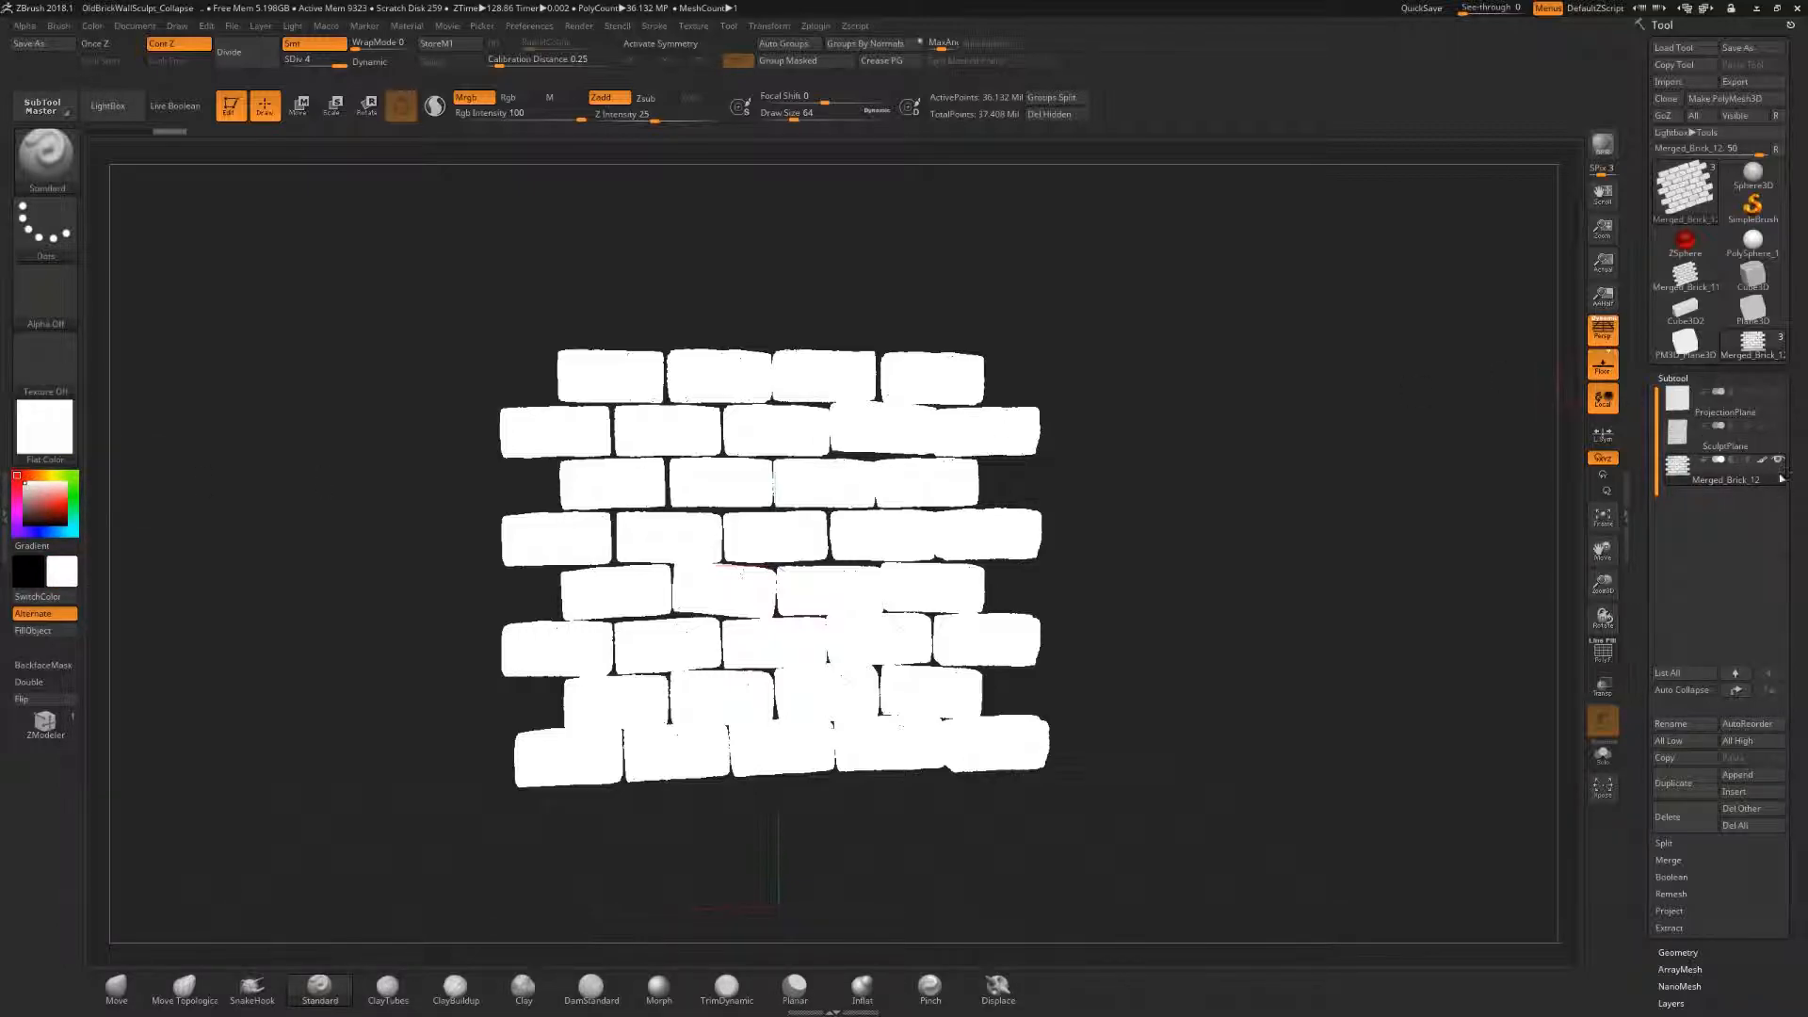
# - Isolate and select the SculptPlane subtool and fill it with pure black (R, G and B 0) and the Flat Color material
pyautogui.click(1779, 428)
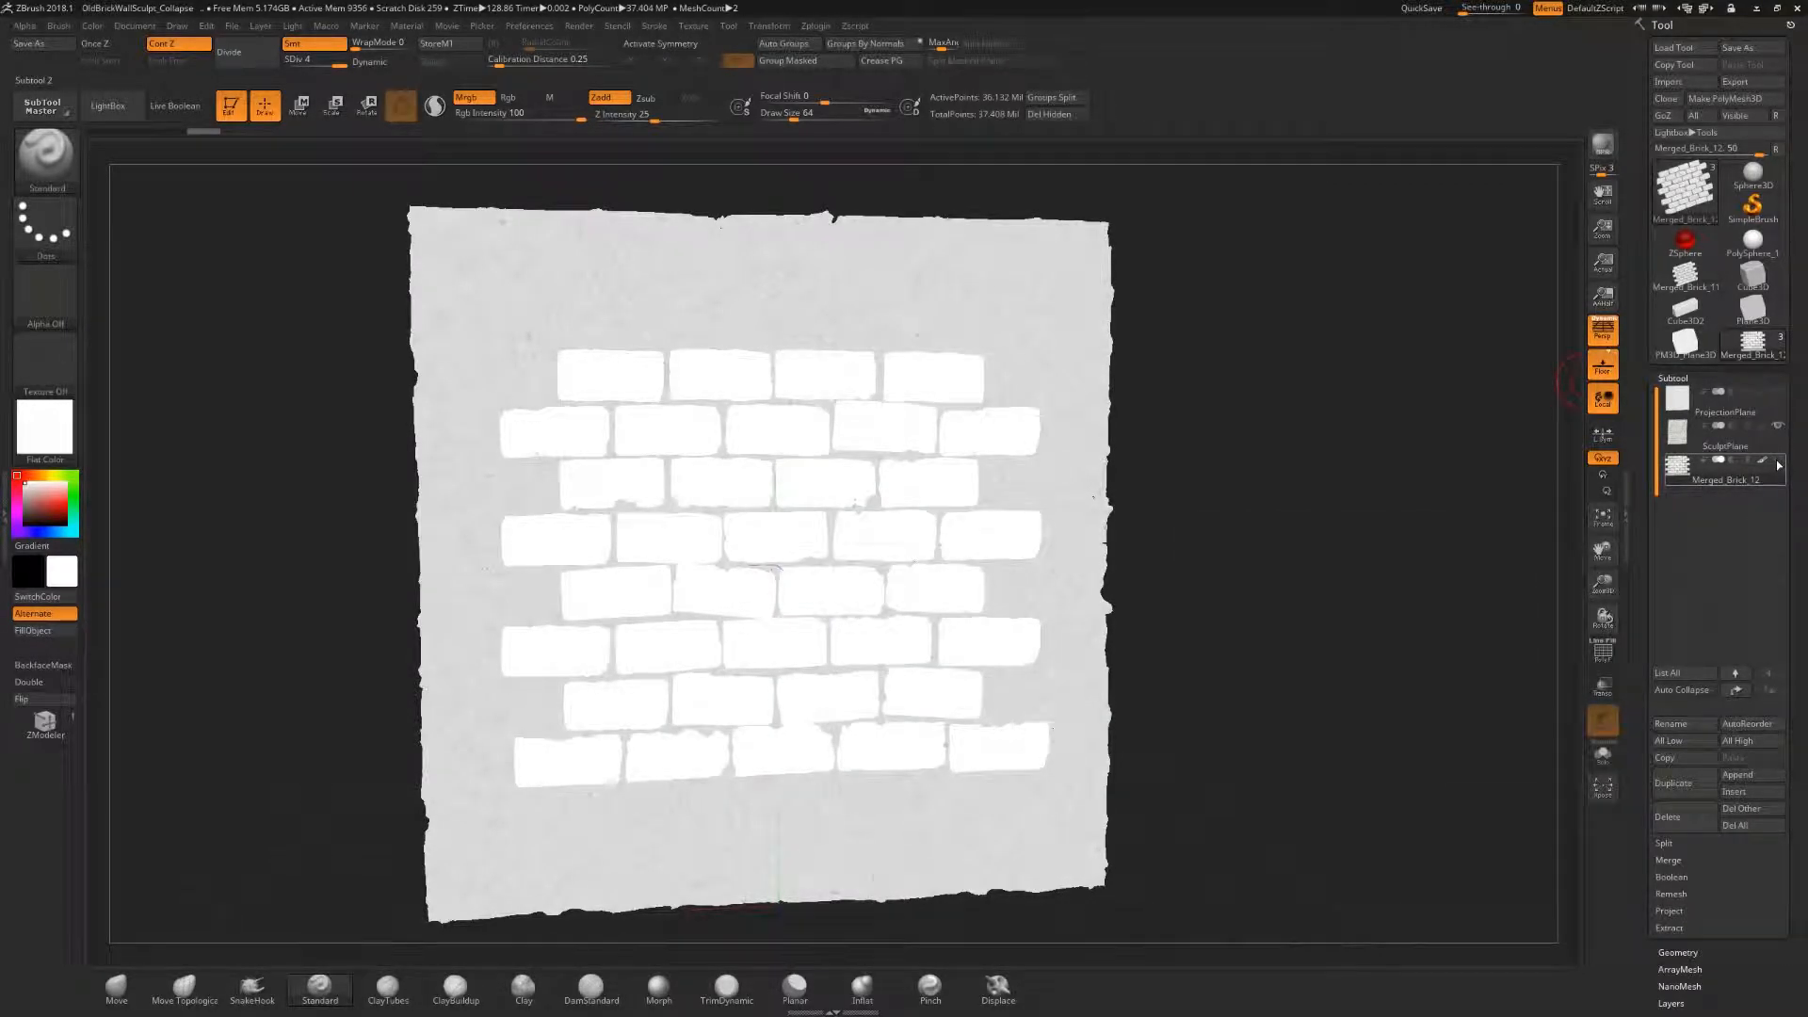
pyautogui.click(1773, 446)
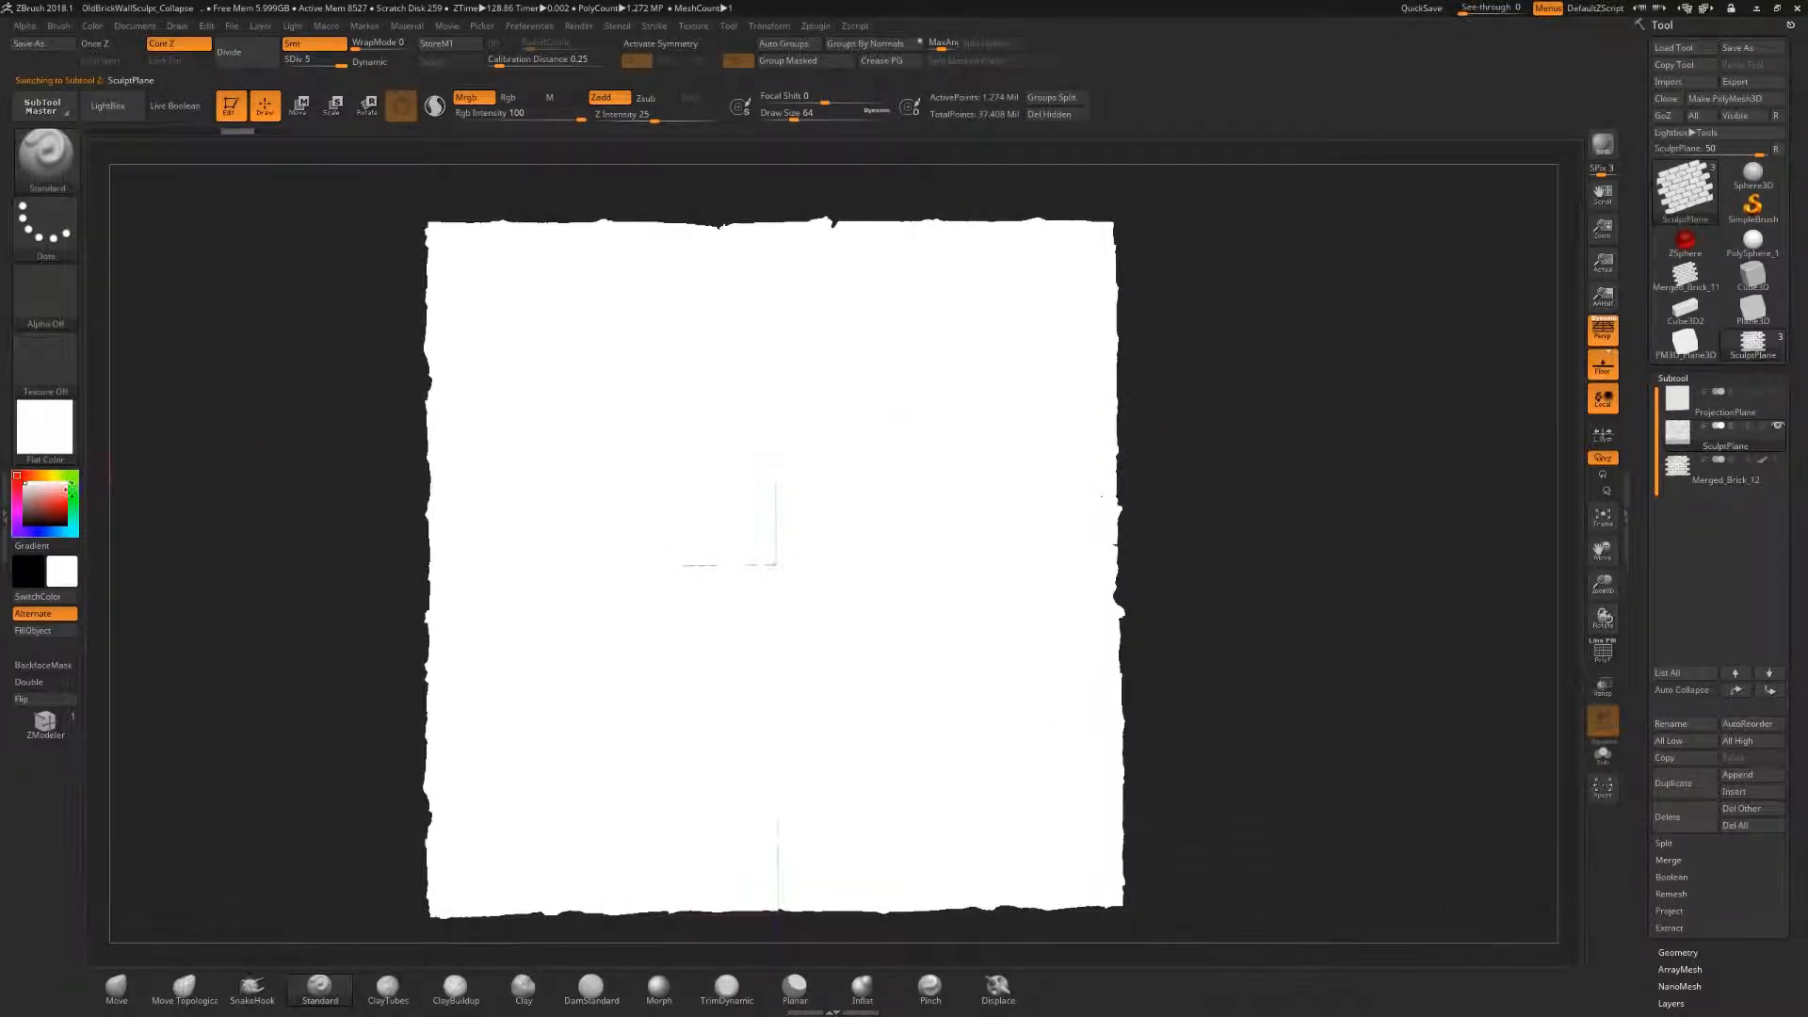
pyautogui.click(28, 518)
pyautogui.moveTo(28, 518); pyautogui.dragTo(24, 525)
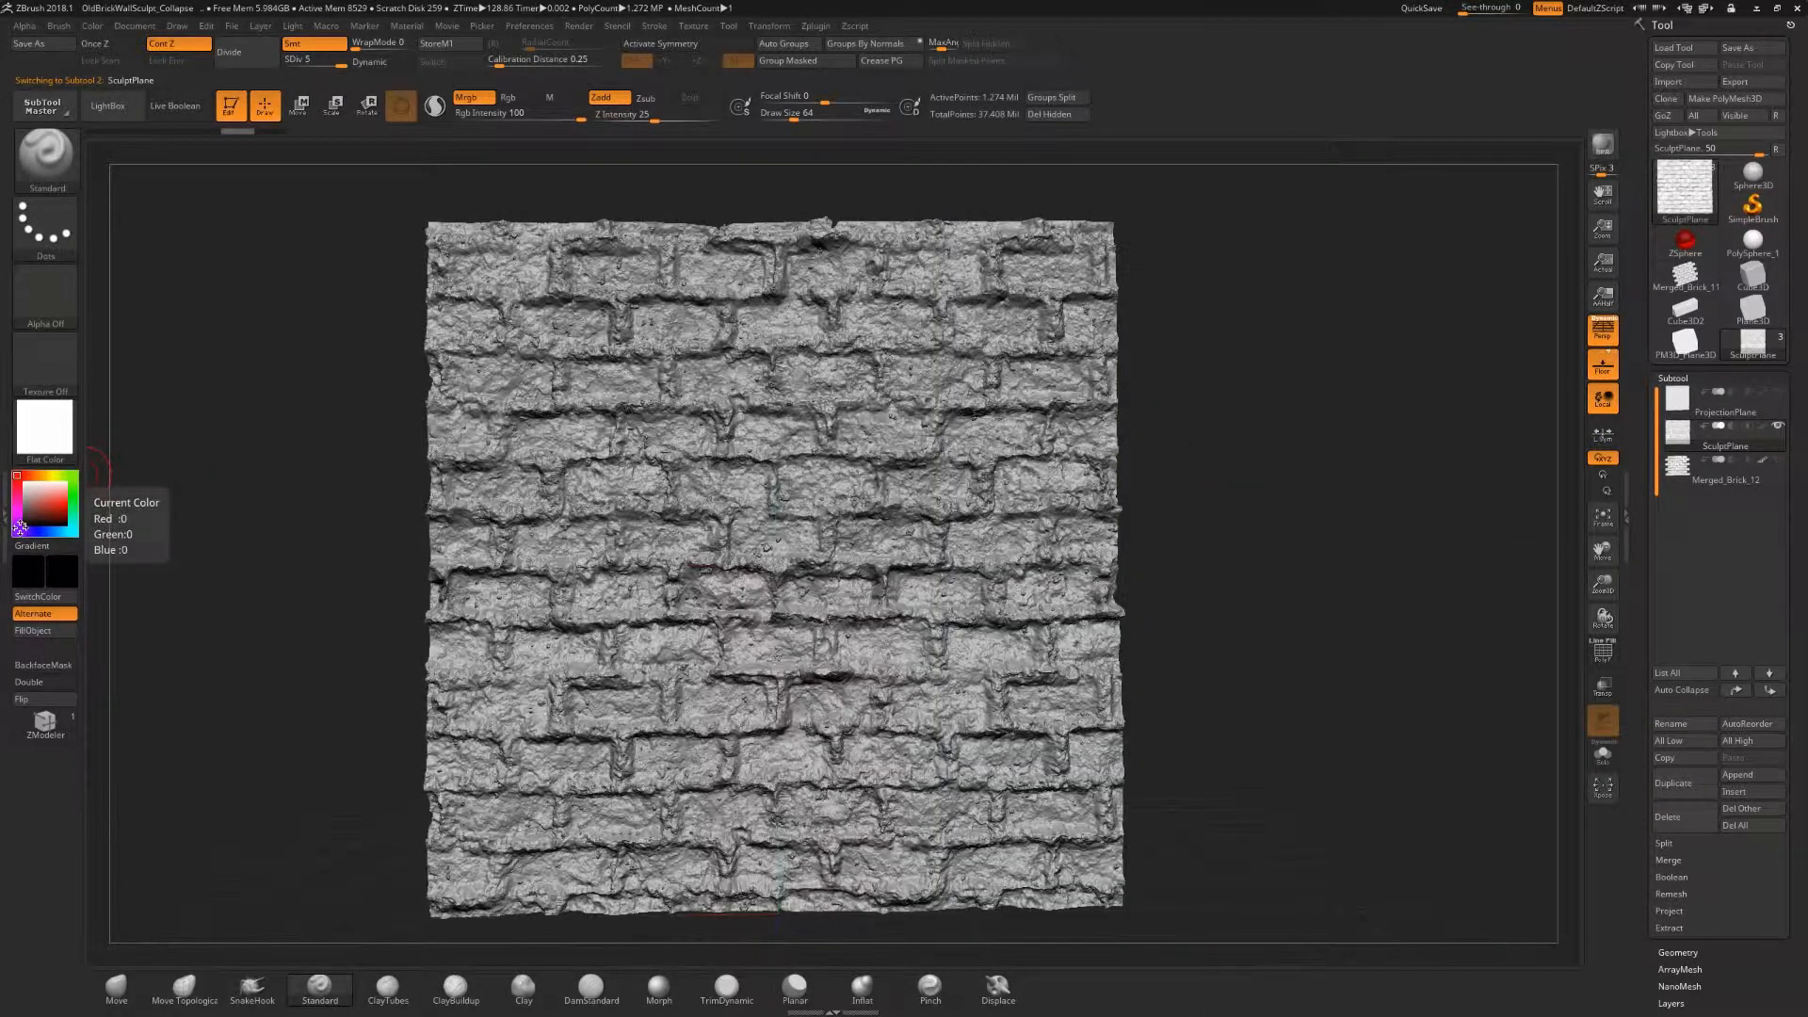
pyautogui.click(66, 433)
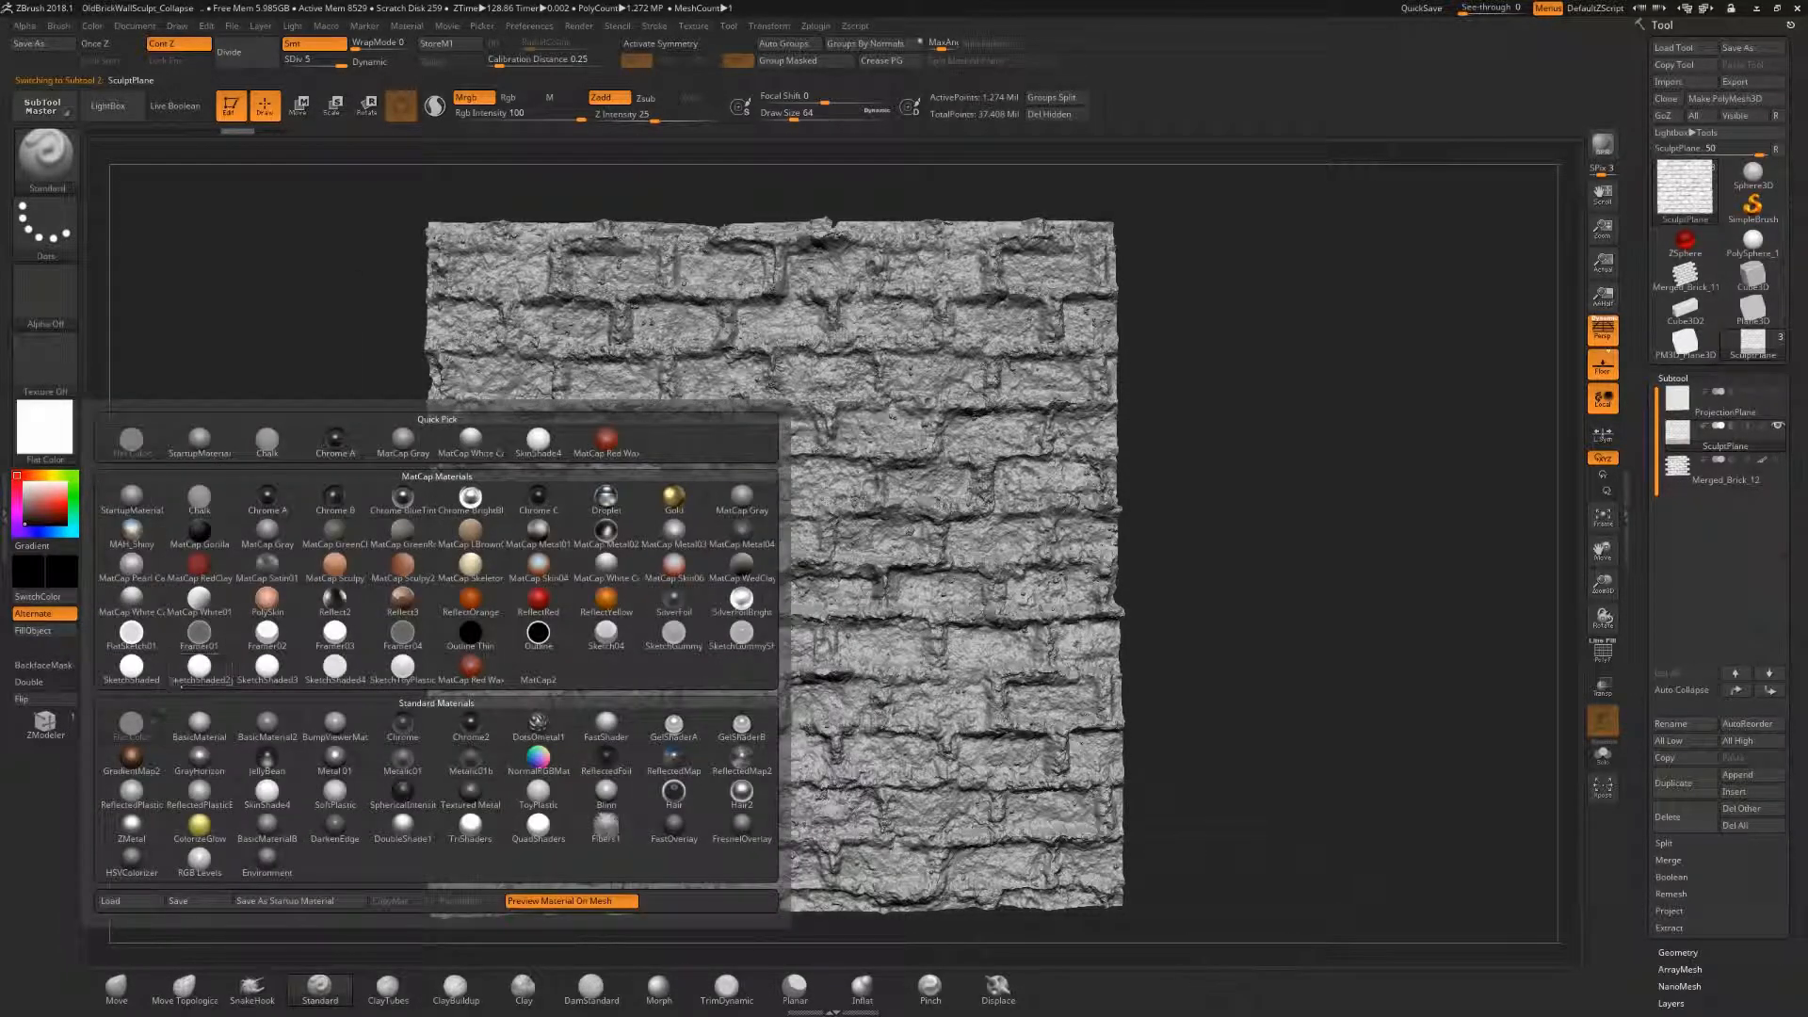
pyautogui.click(131, 723)
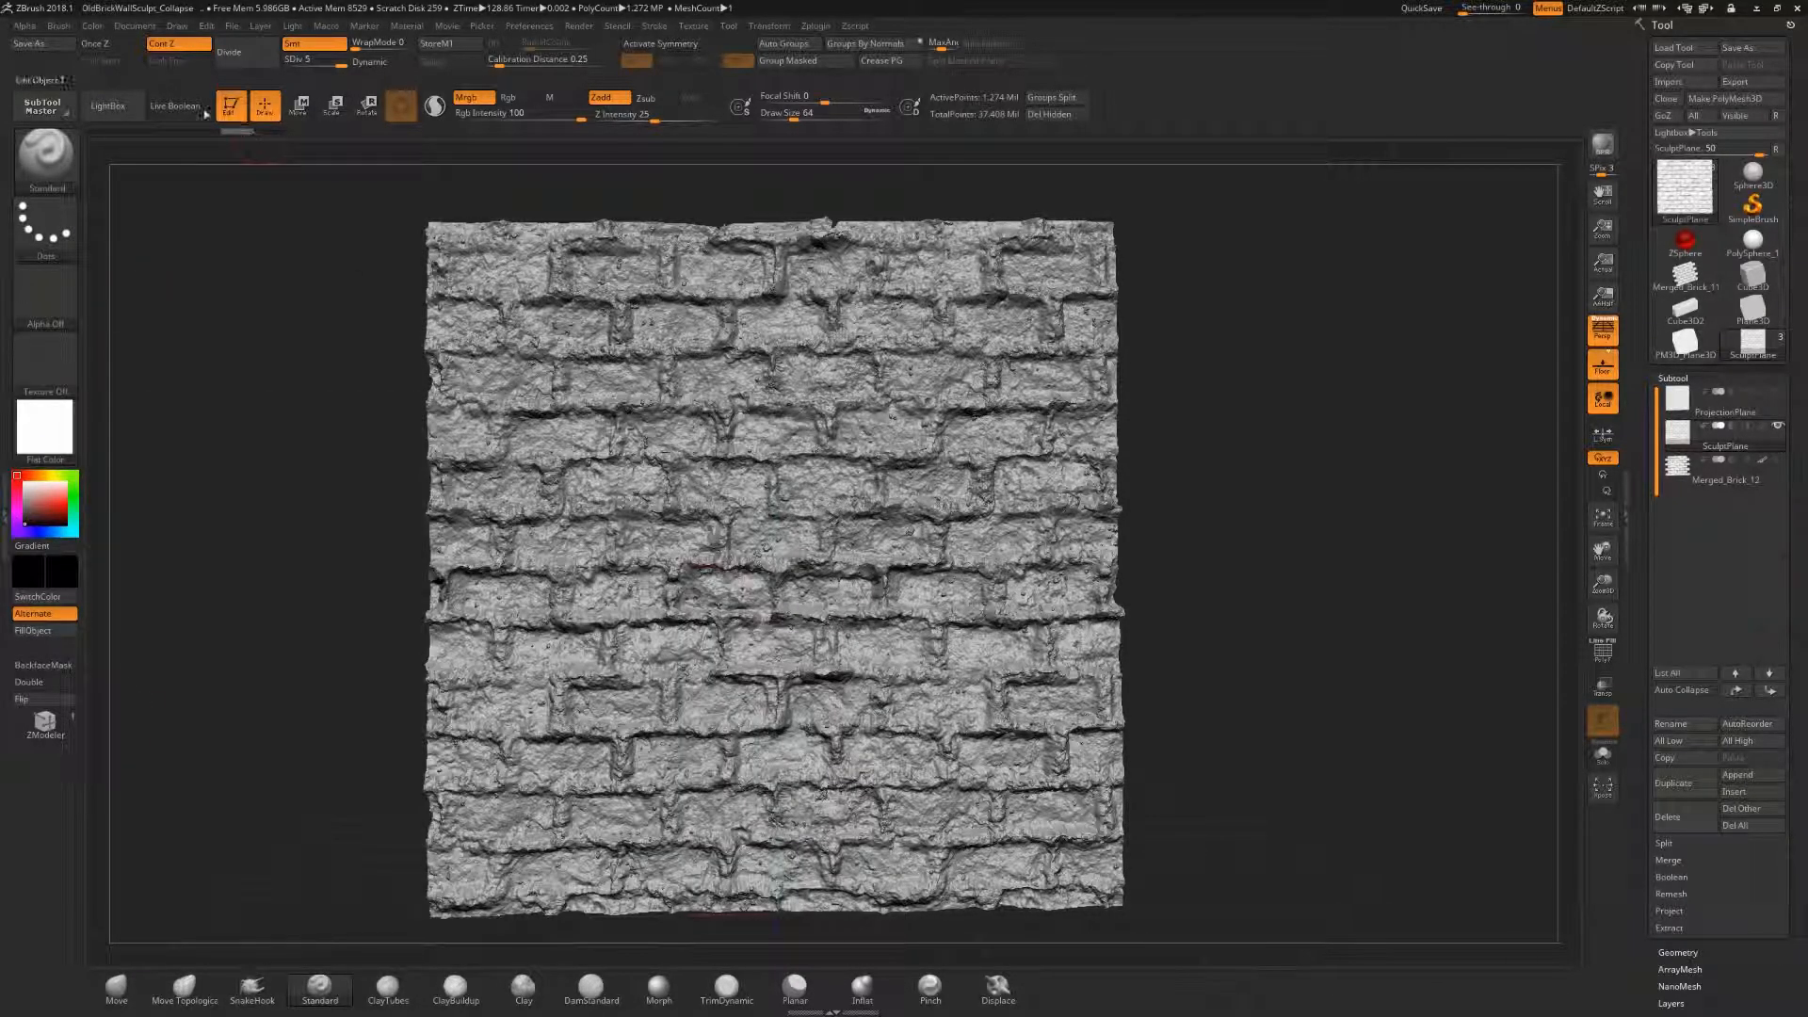
pyautogui.click(91, 30)
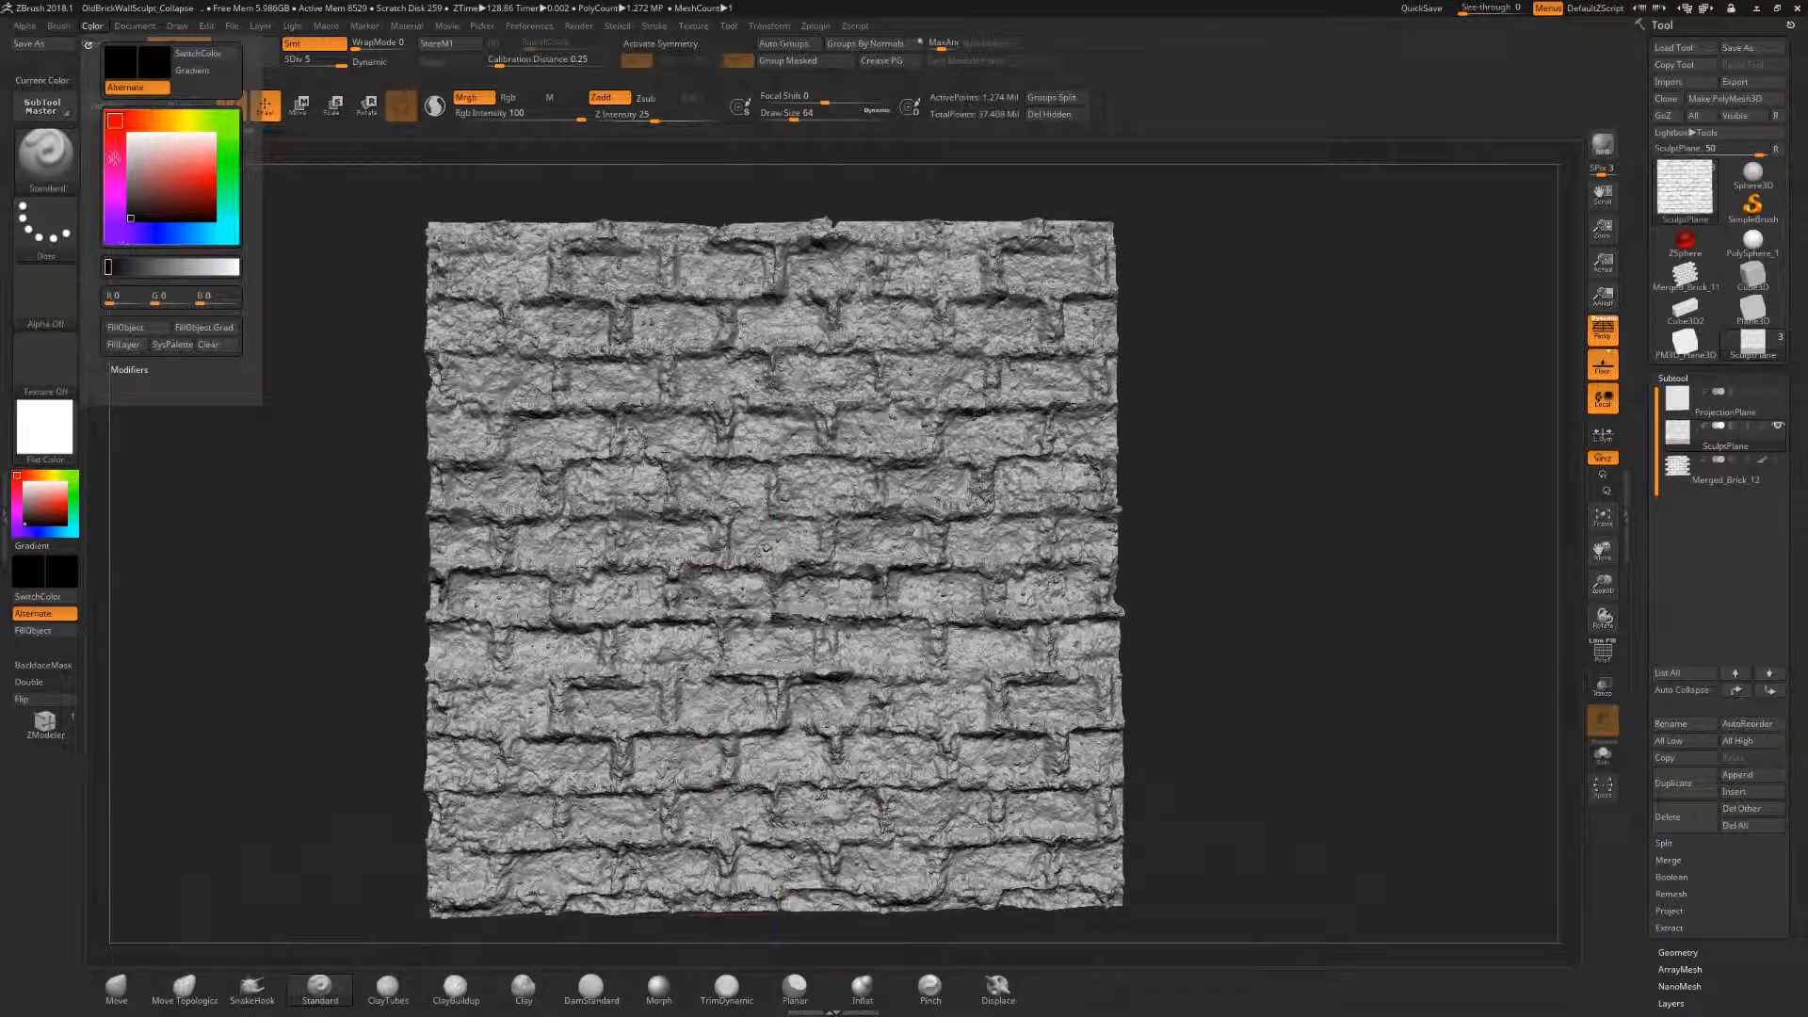
pyautogui.click(136, 328)
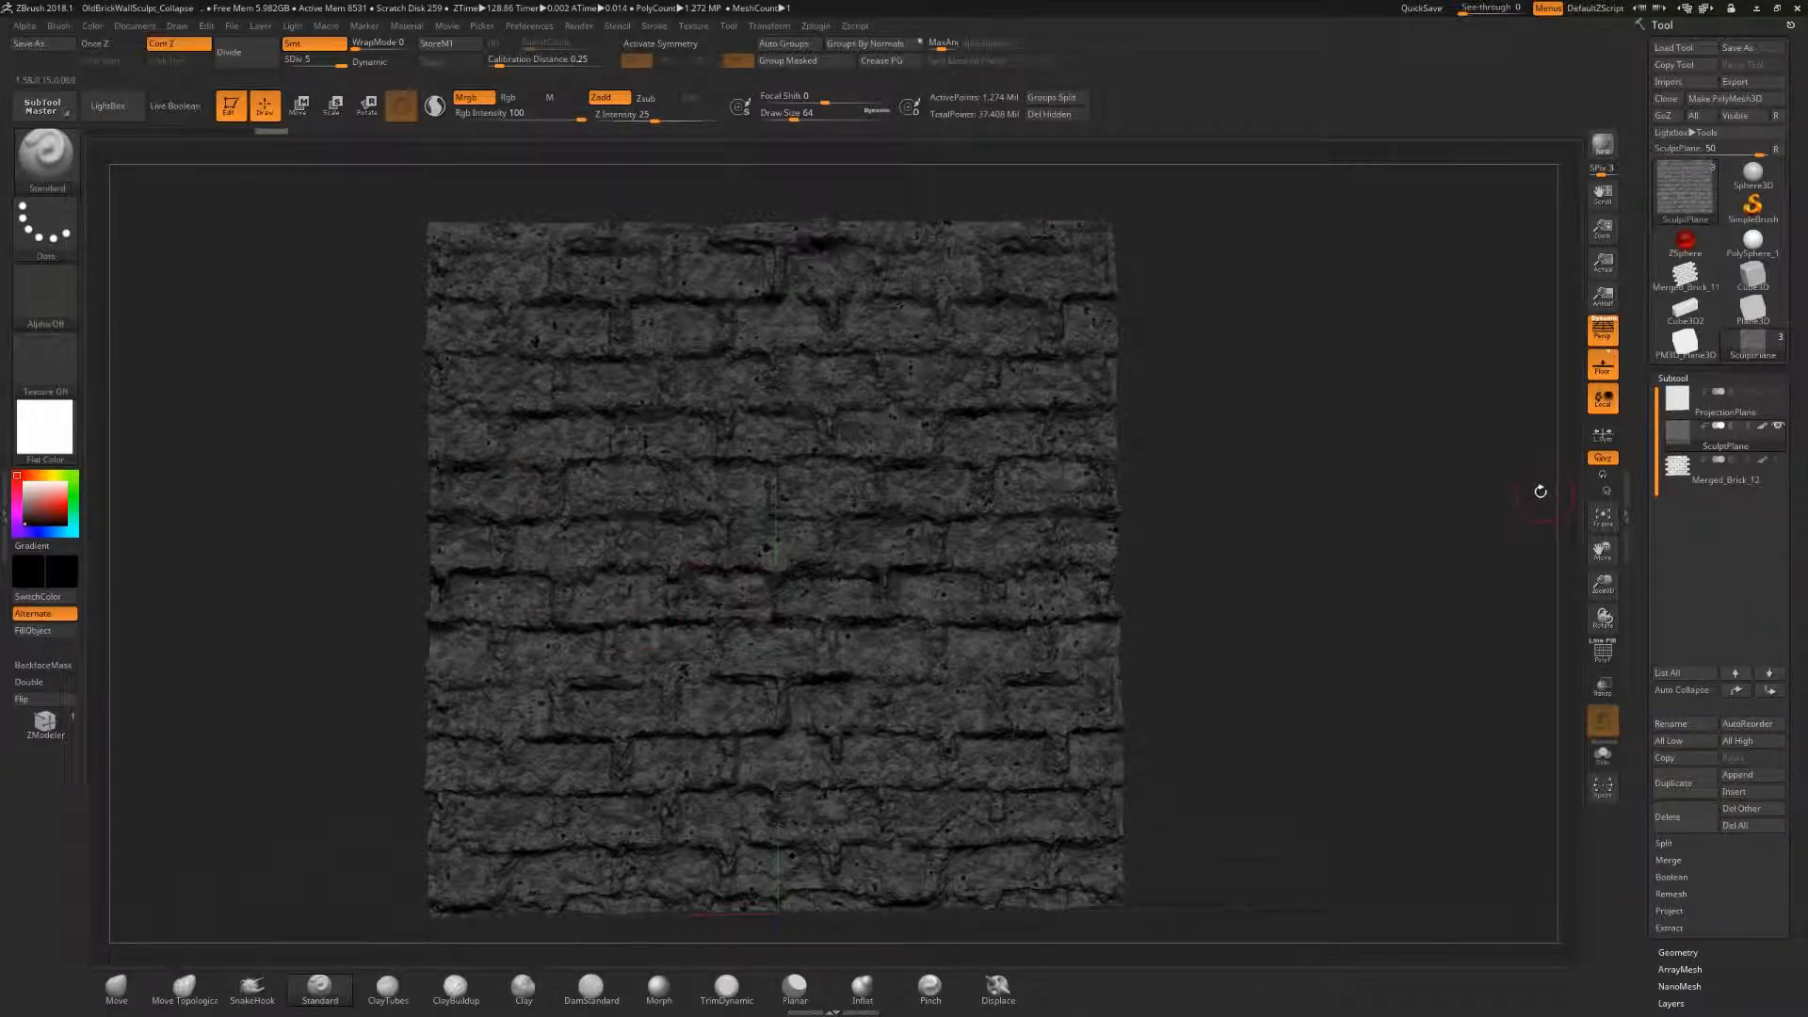
pyautogui.moveTo(1215, 568); pyautogui.dragTo(1259, 569)
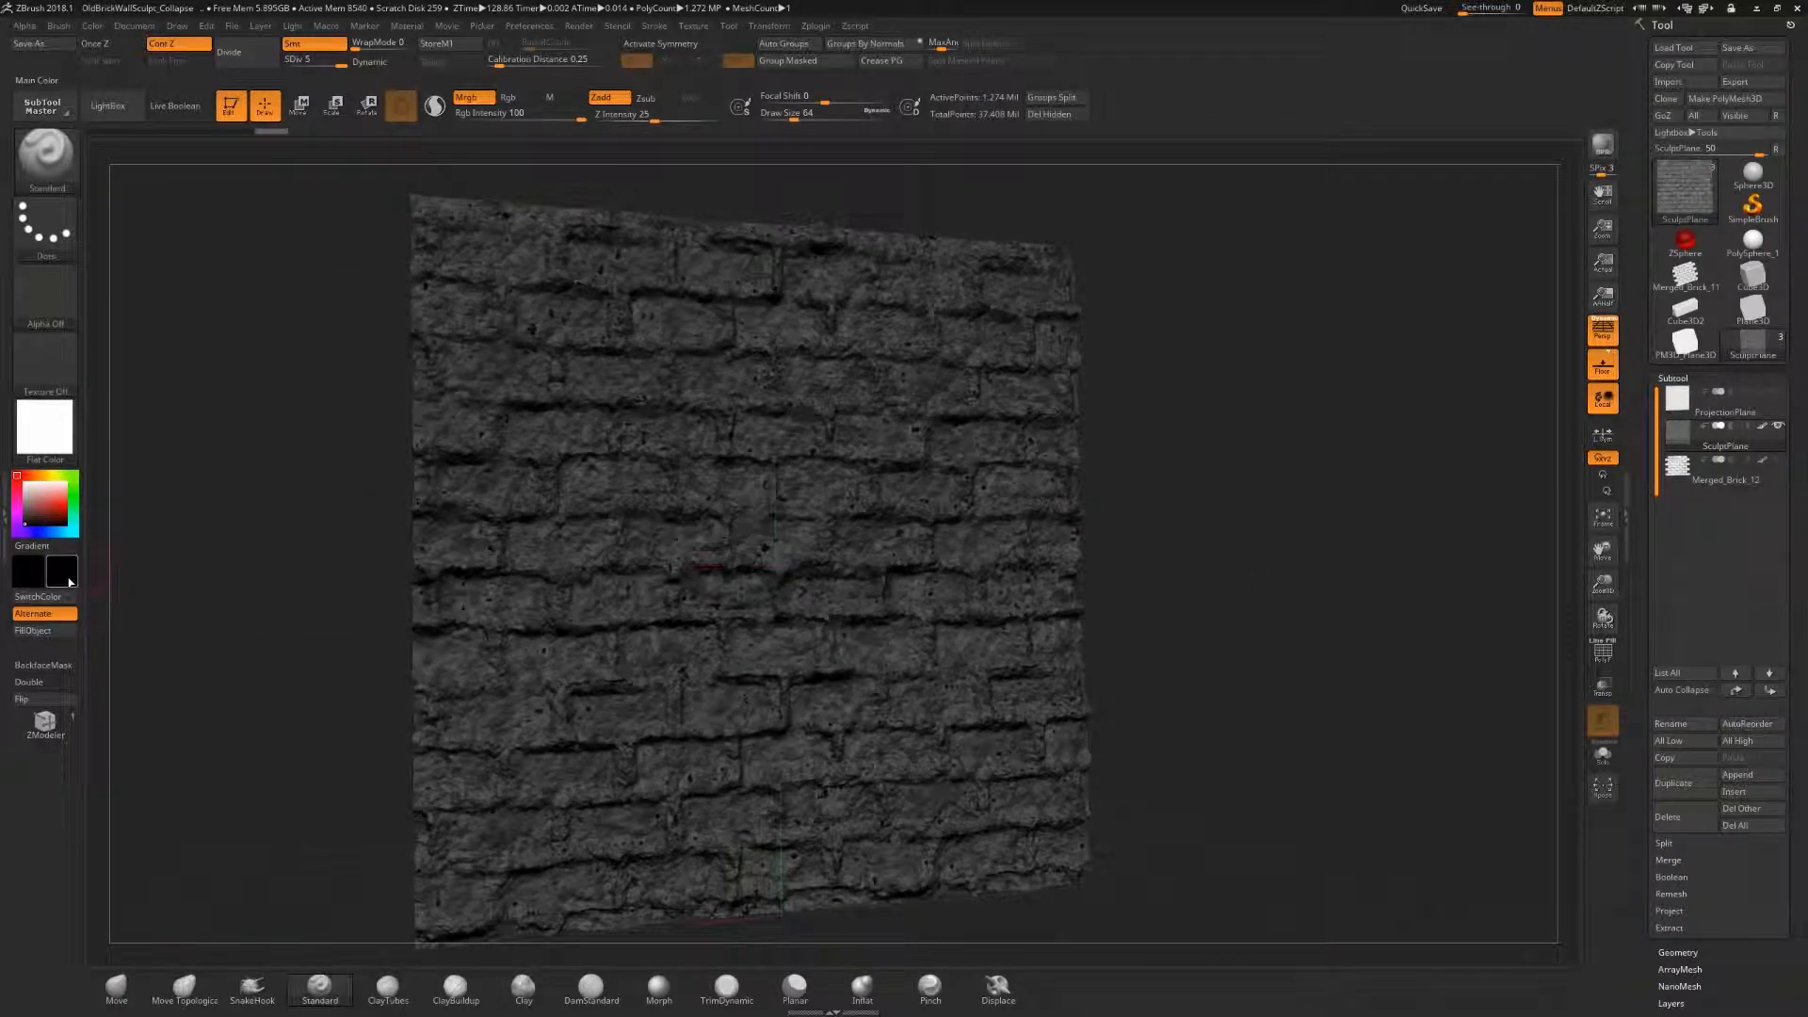
# - Set both the main and secondary colours to black, refill the SculptPlane with black, and clear any mask on it
pyautogui.click(38, 580)
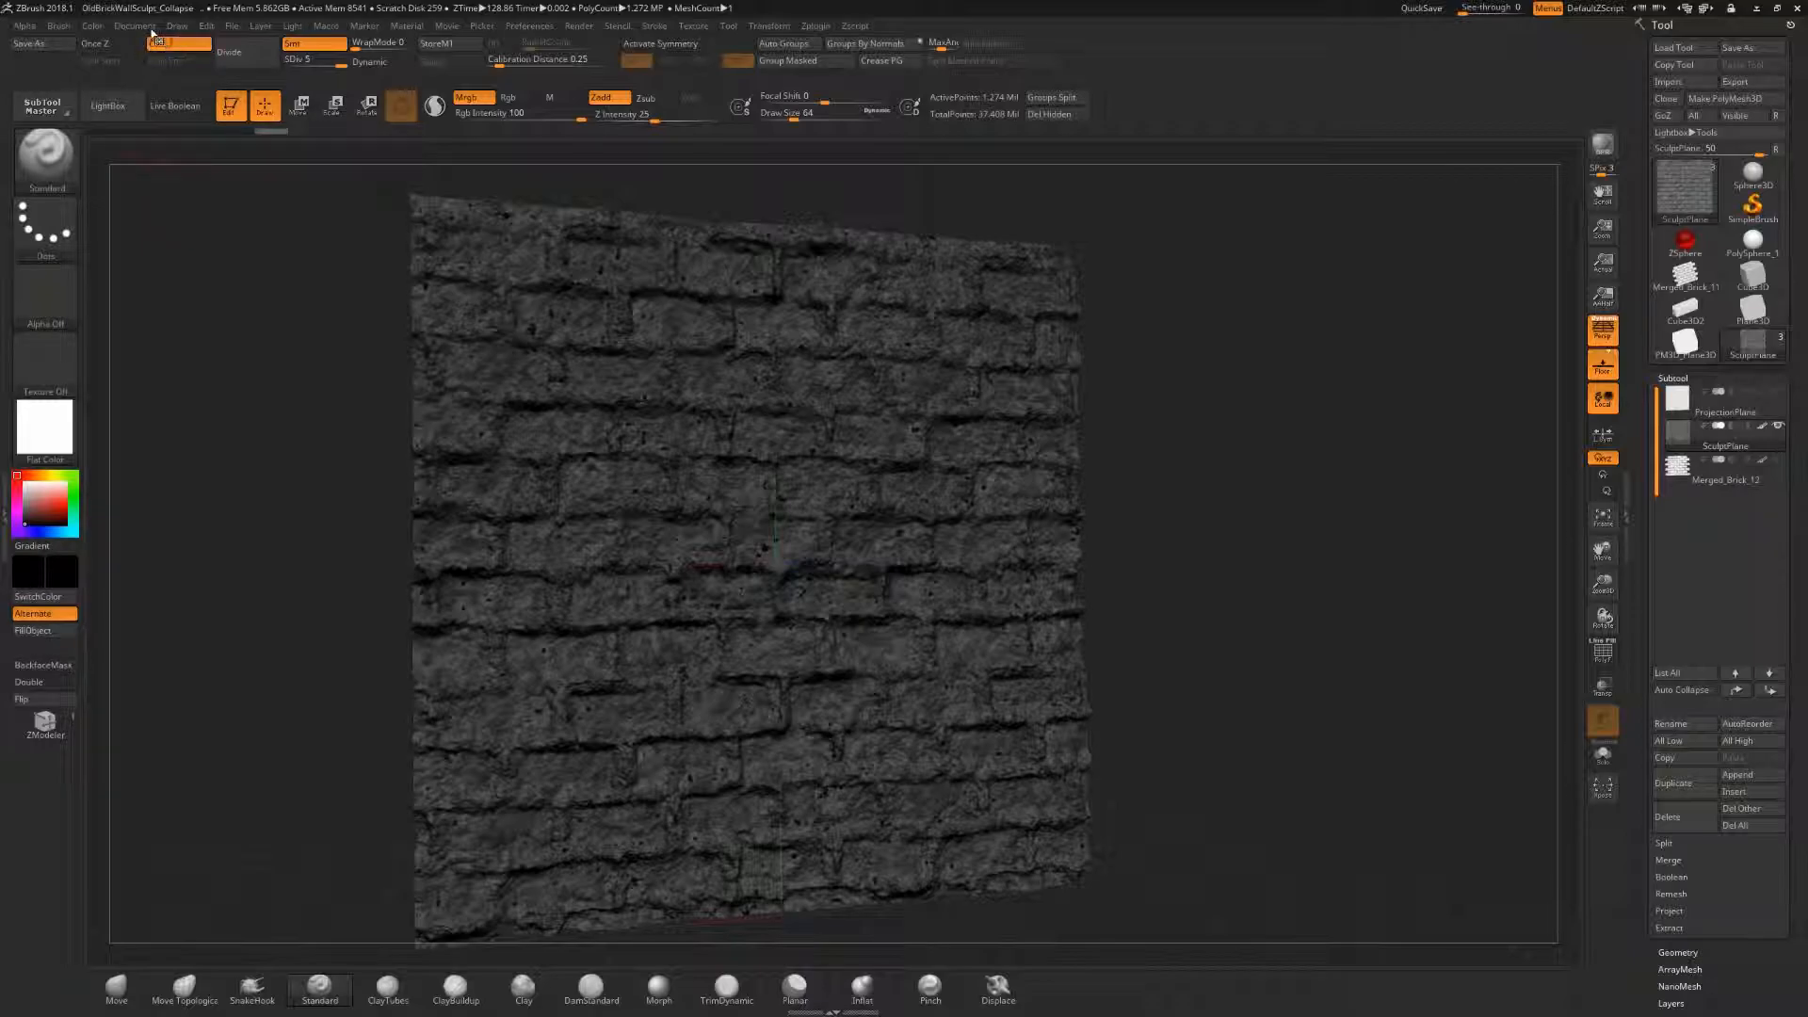
pyautogui.click(92, 26)
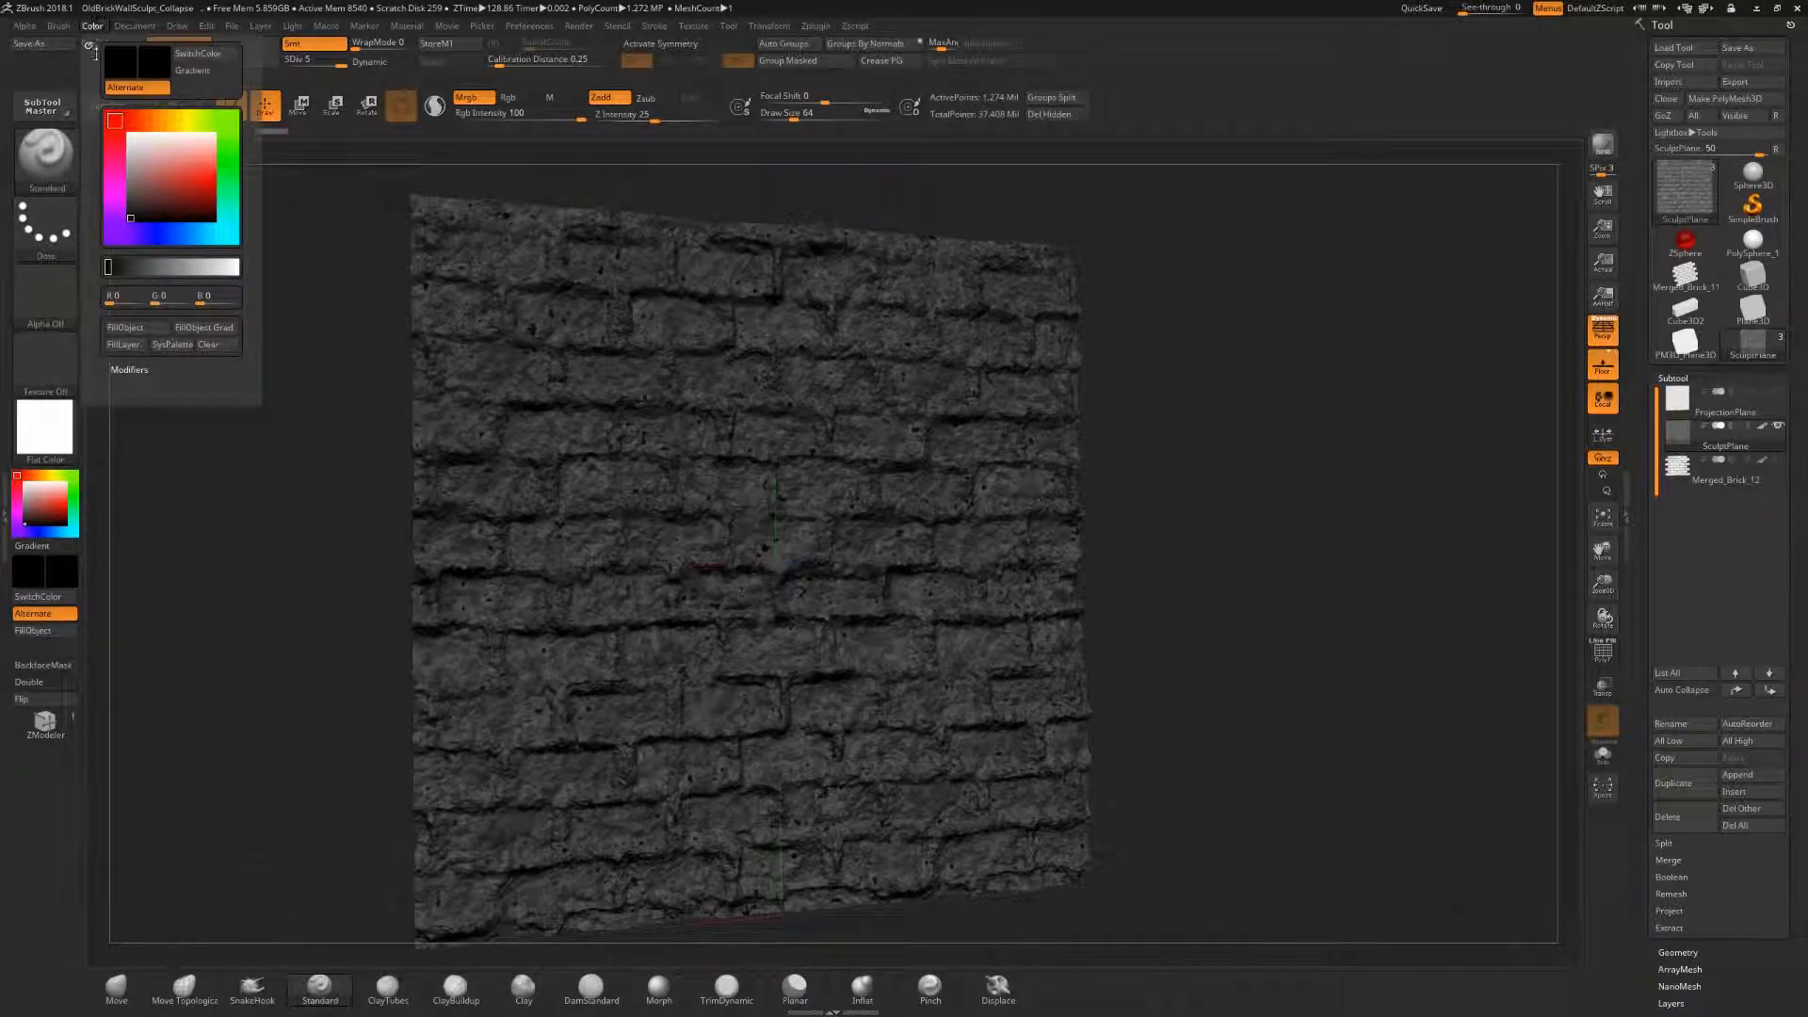
pyautogui.click(125, 328)
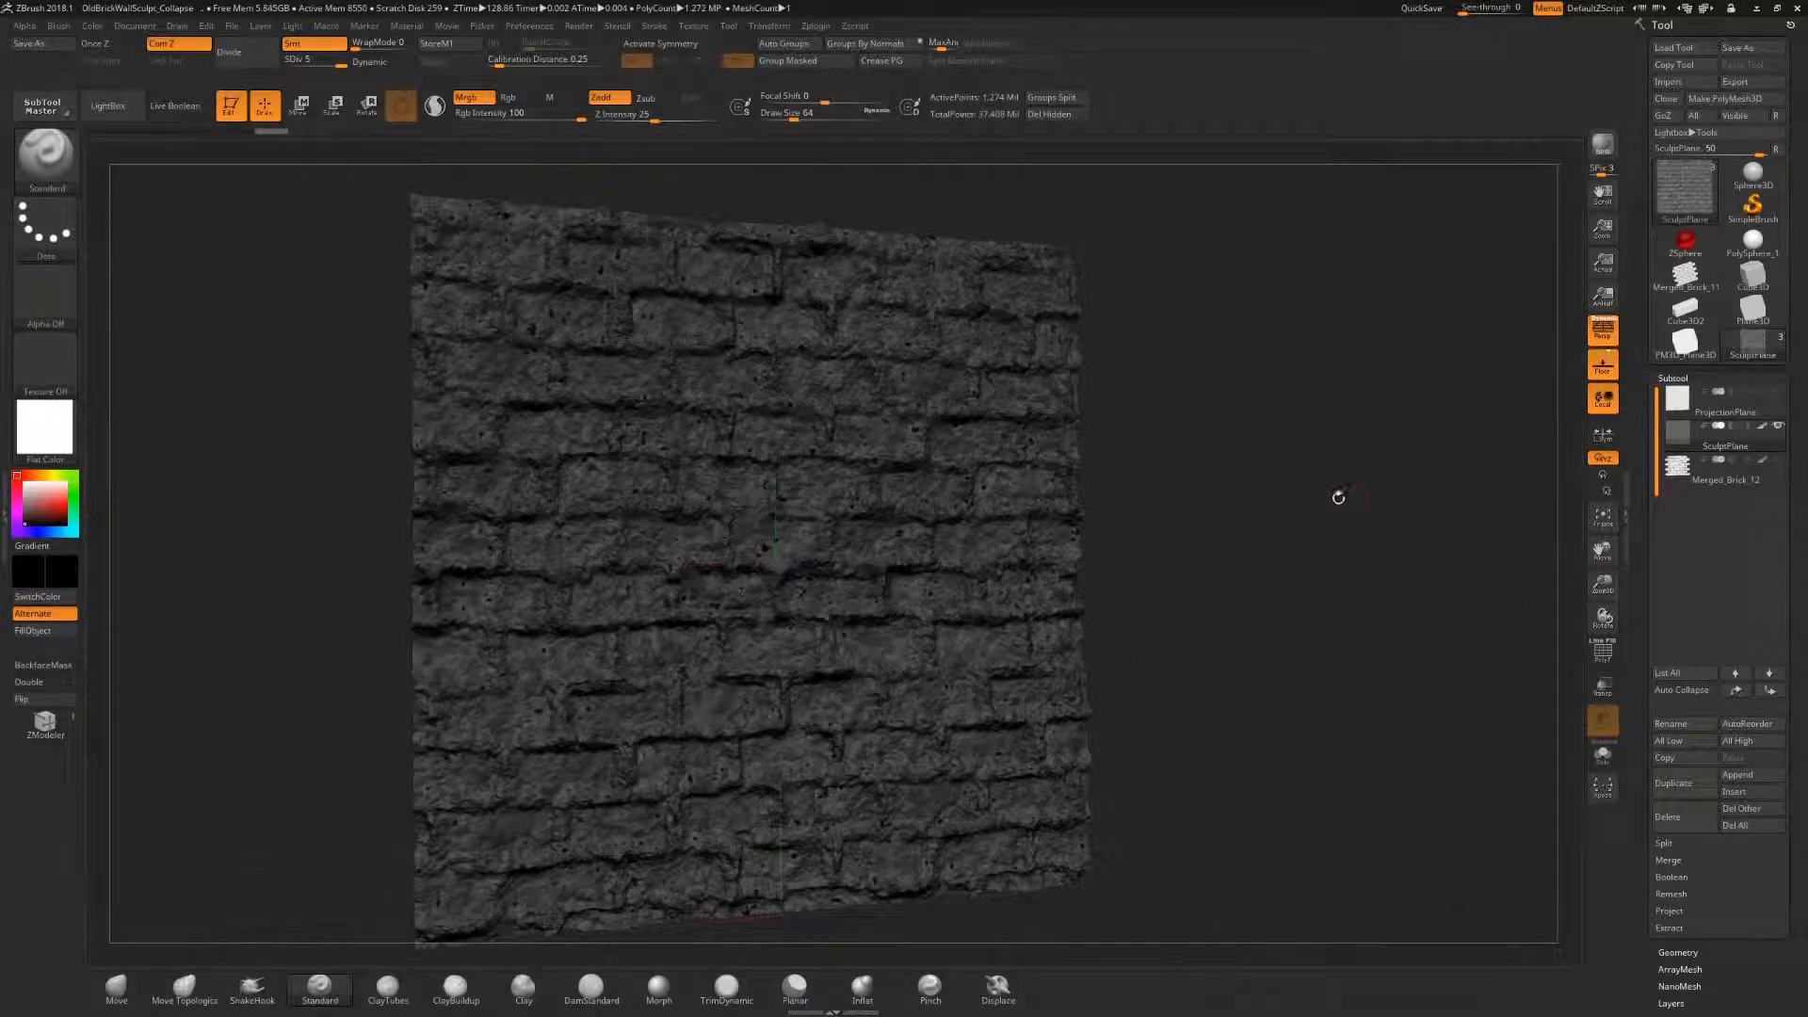
pyautogui.keyDown('ctrl'); pyautogui.moveTo(1254, 476); pyautogui.dragTo(1317, 588); pyautogui.keyUp('ctrl')
# - Turn off the Surface noise on the SculptPlane and check its flat black fill
pyautogui.click(1676, 378)
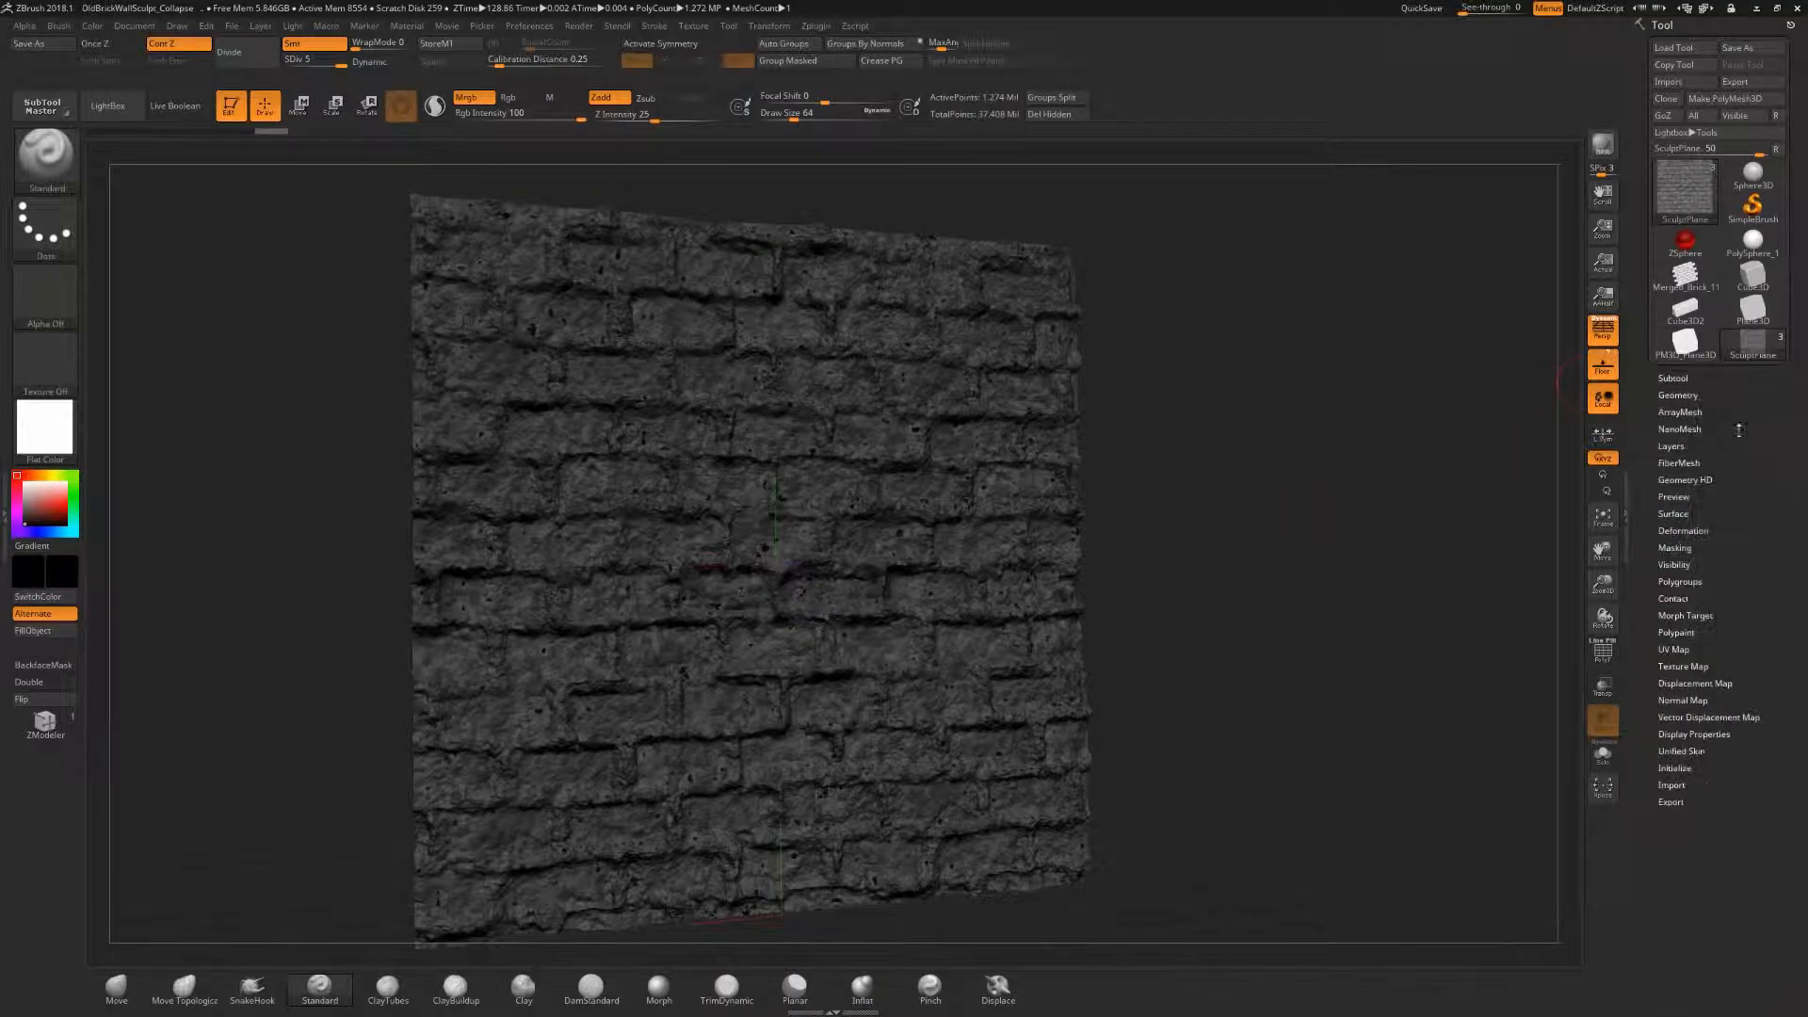
pyautogui.click(1675, 514)
pyautogui.click(1665, 529)
pyautogui.click(1665, 530)
pyautogui.moveTo(1190, 525); pyautogui.dragTo(1189, 578)
pyautogui.click(1665, 530)
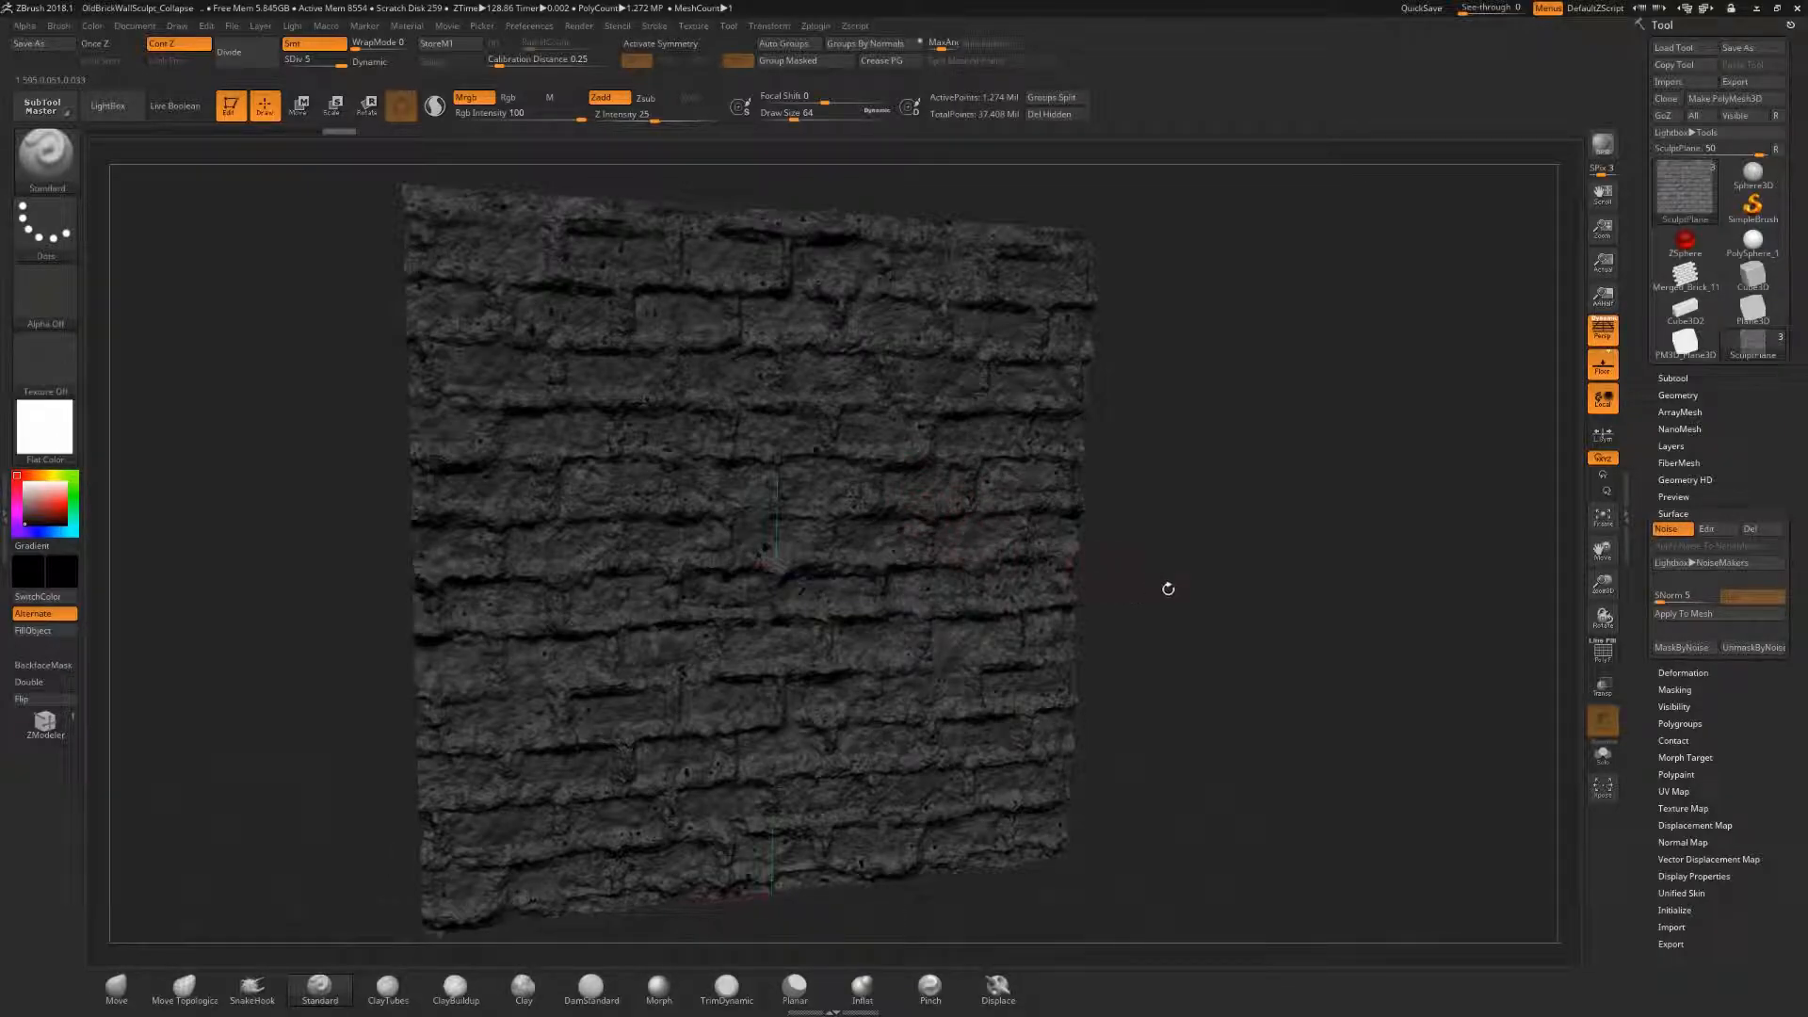
pyautogui.keyDown('shift'); pyautogui.moveTo(1168, 589); pyautogui.dragTo(1160, 577); pyautogui.keyUp('shift')
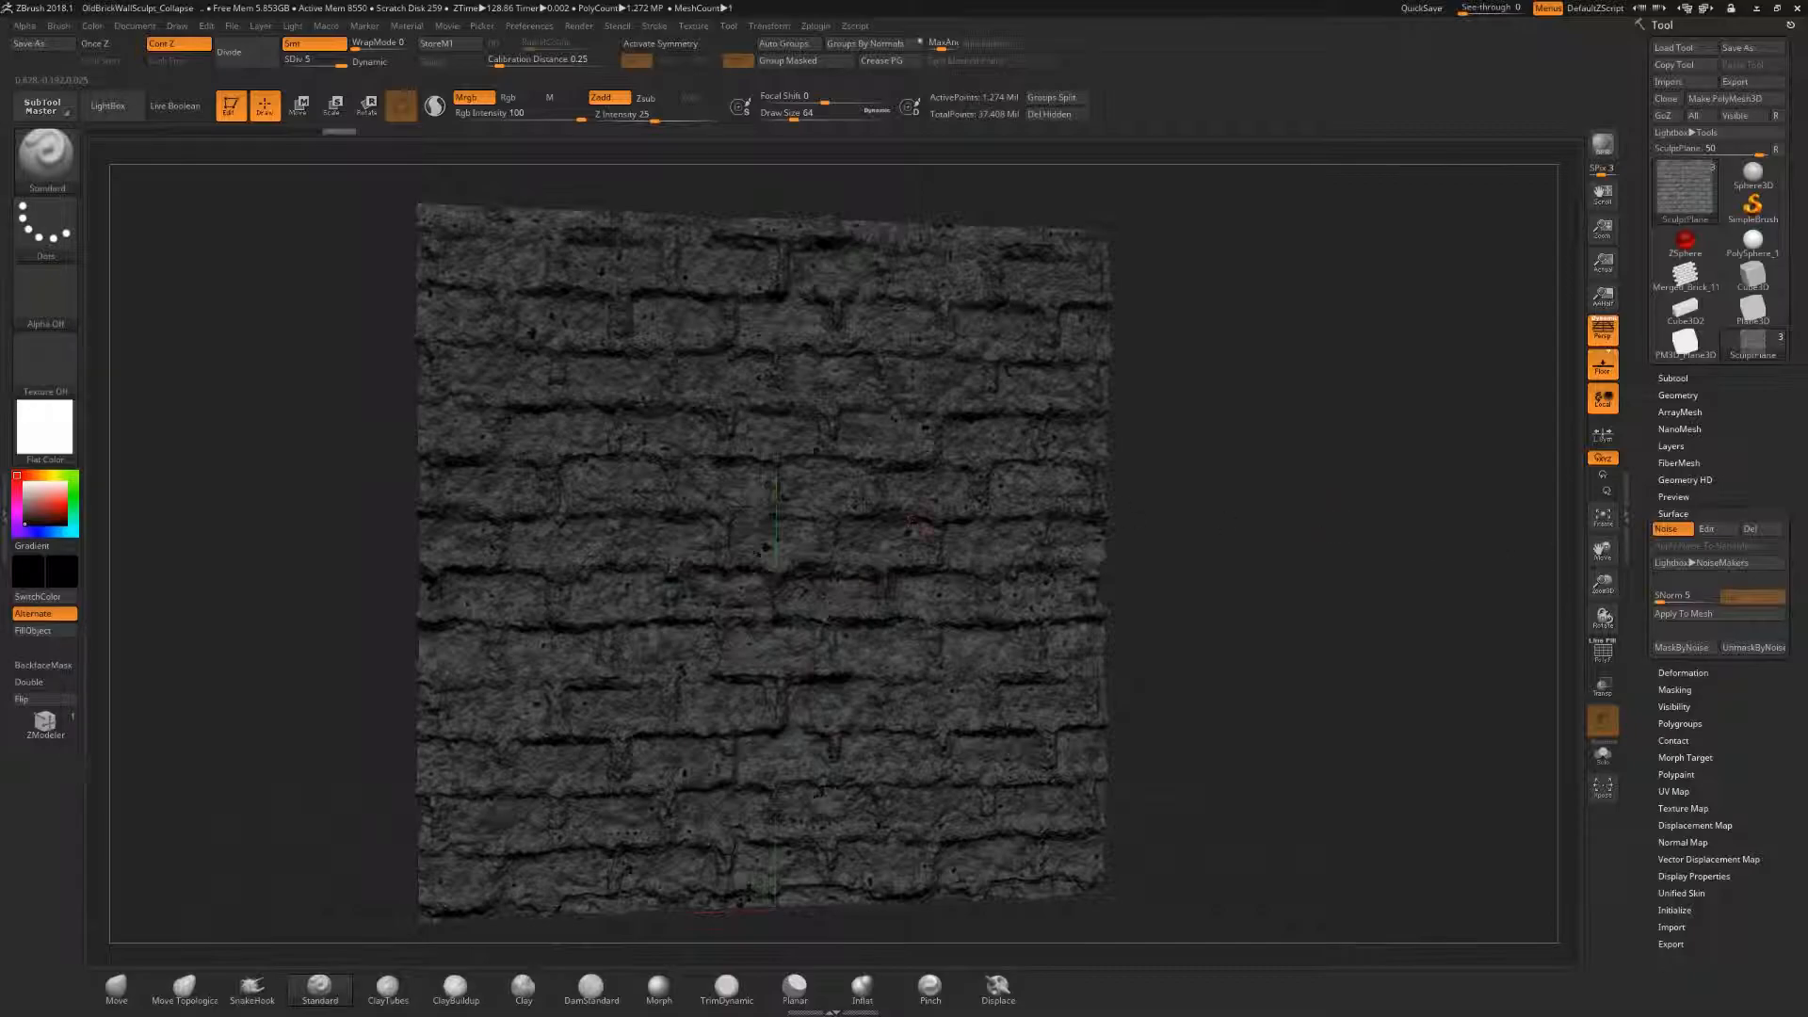
pyautogui.click(1666, 528)
pyautogui.moveTo(1321, 583); pyautogui.dragTo(1356, 585)
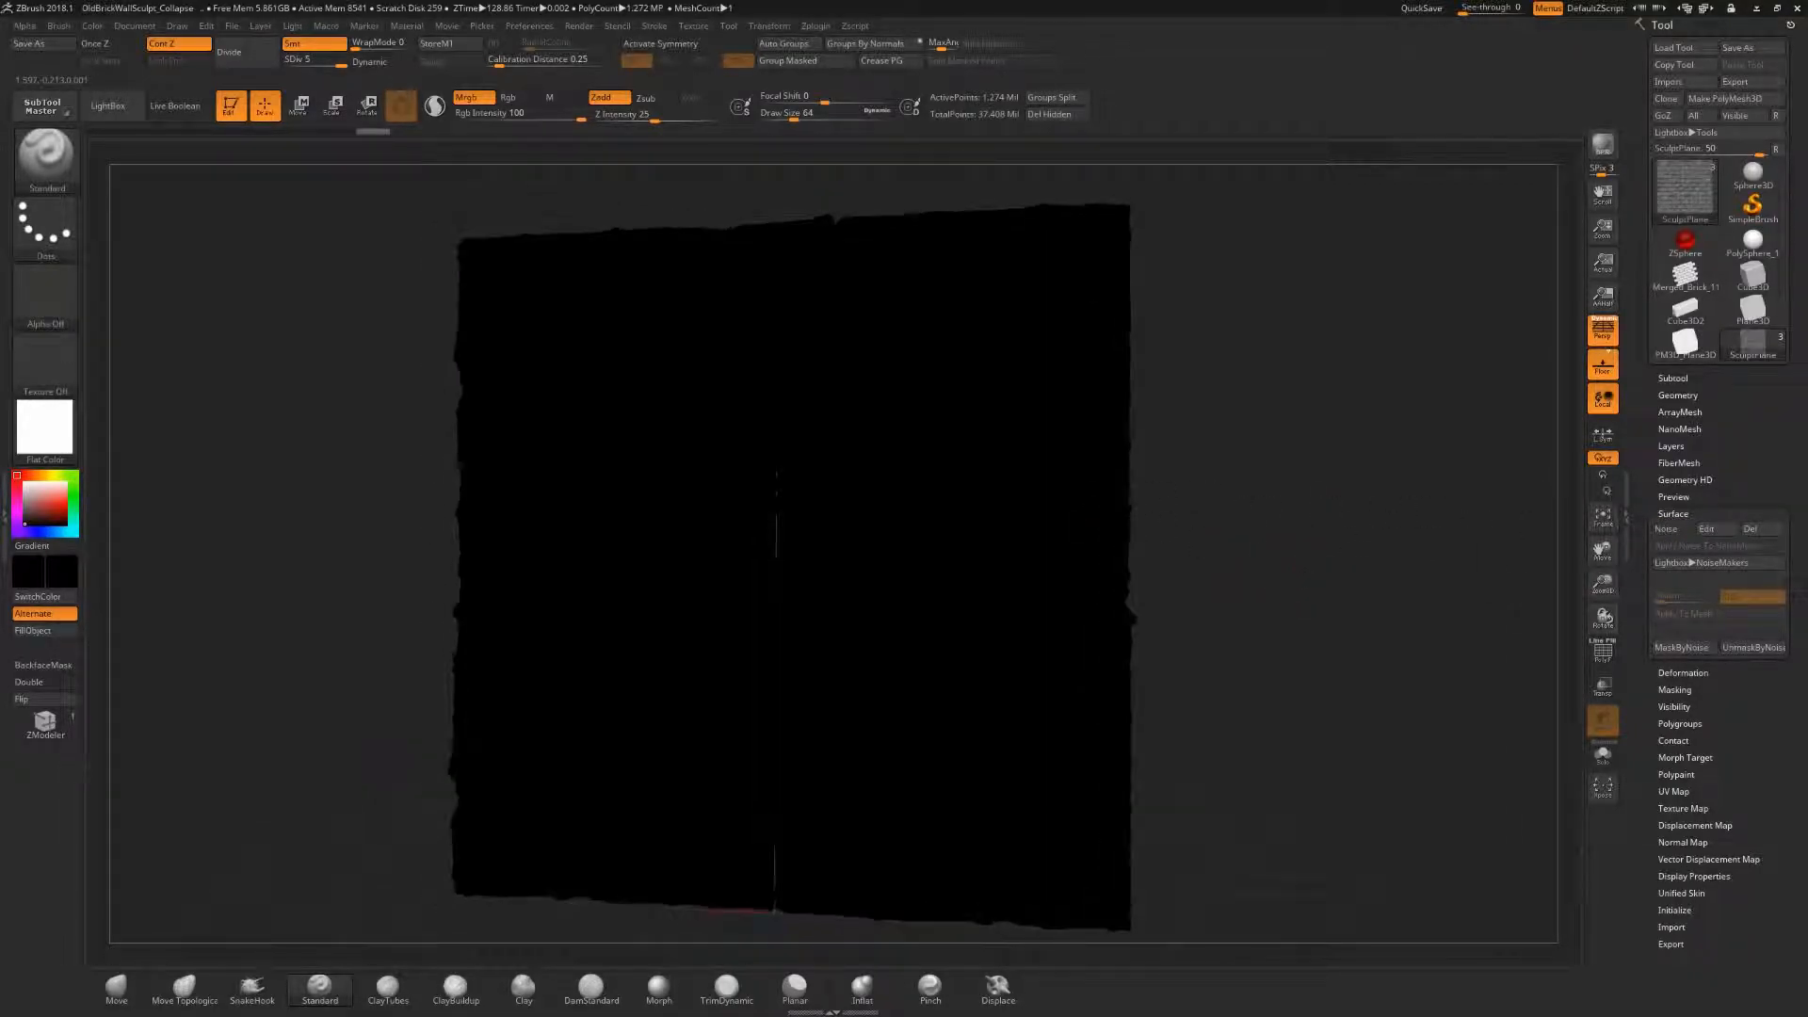
pyautogui.click(1676, 513)
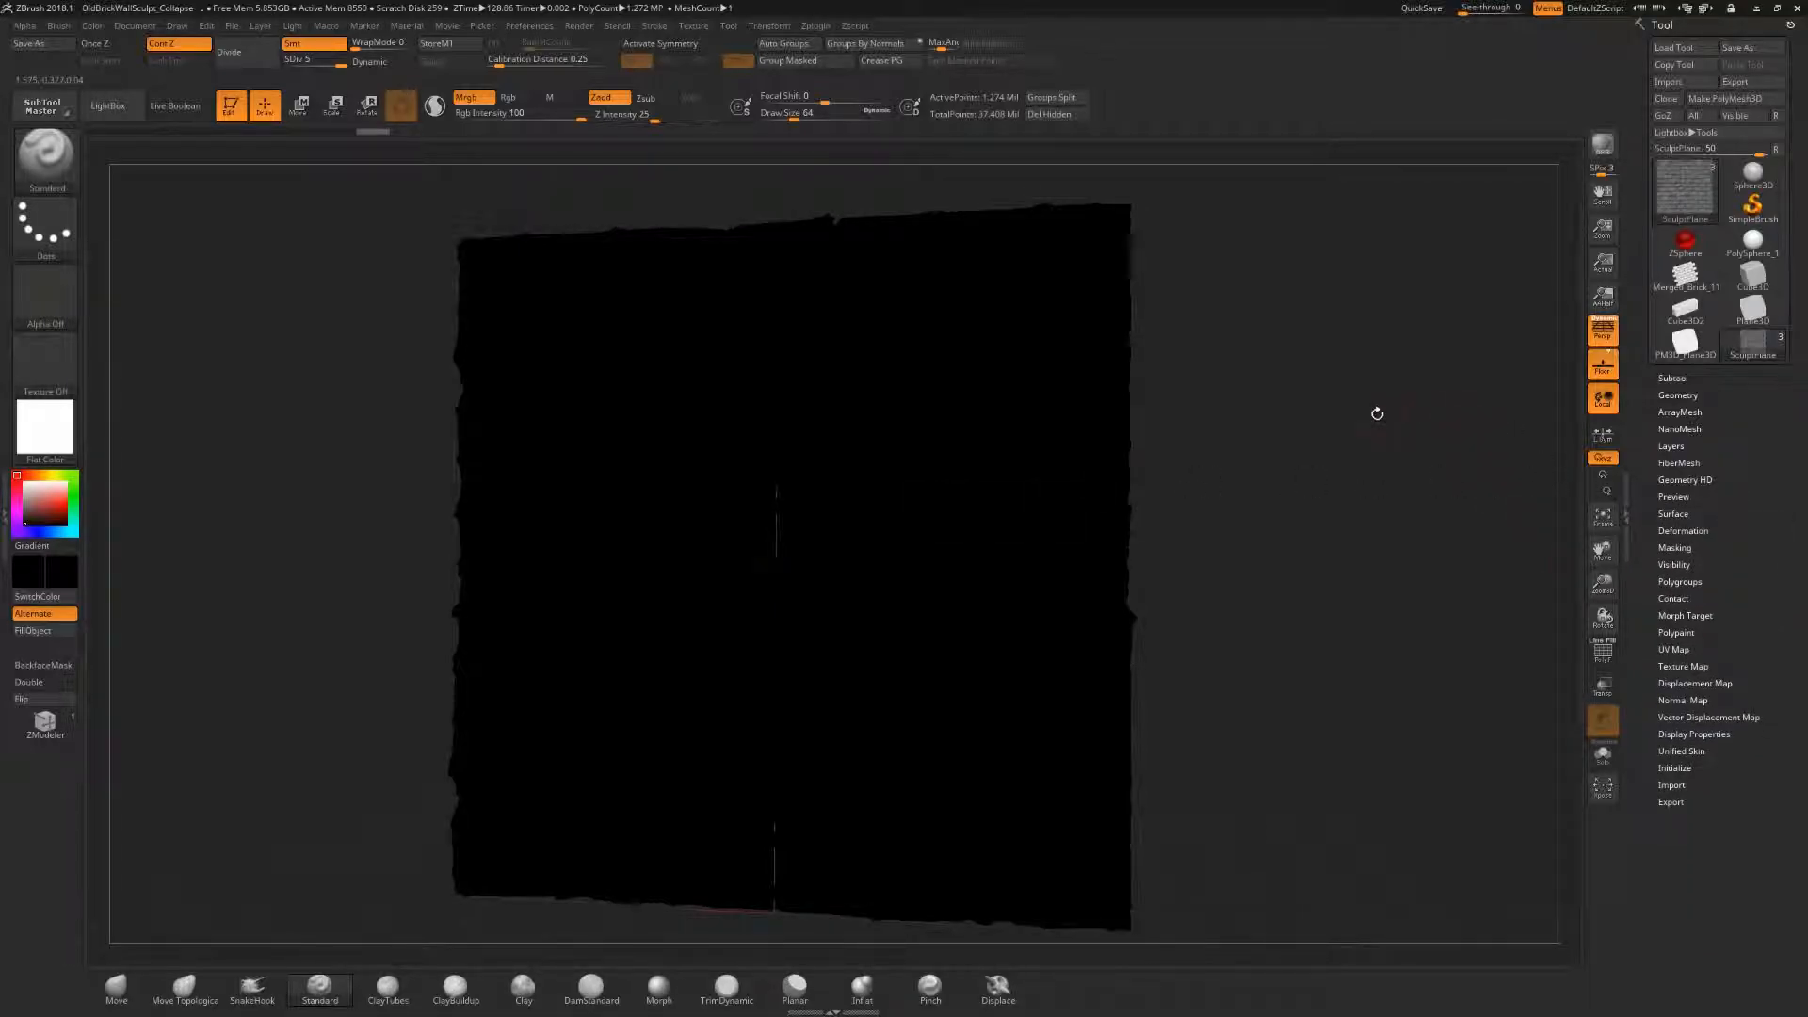
pyautogui.moveTo(1309, 509)
pyautogui.mouseDown()
pyautogui.moveTo(1347, 516)
pyautogui.moveTo(1322, 513)
pyautogui.mouseUp()
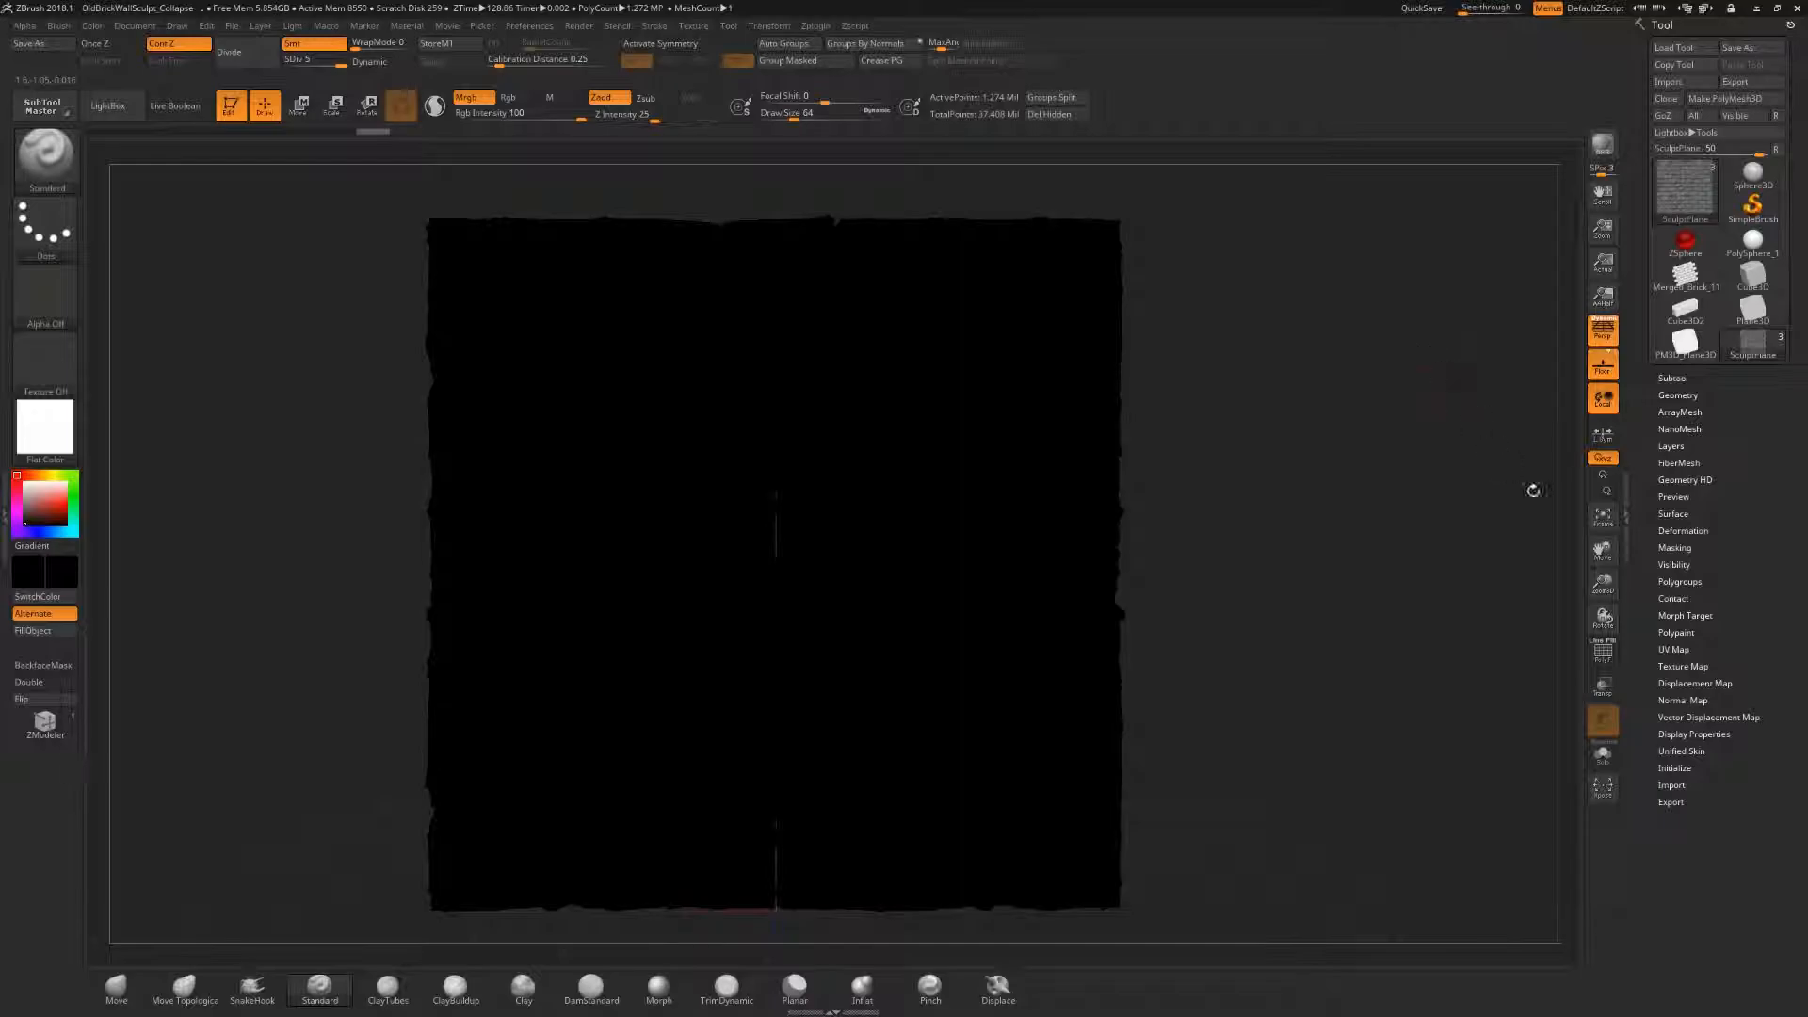
# - Show the Merged_Brick_12 subtool again and merge it with the SculptPlane using MergeDown
pyautogui.click(1673, 377)
pyautogui.click(1778, 459)
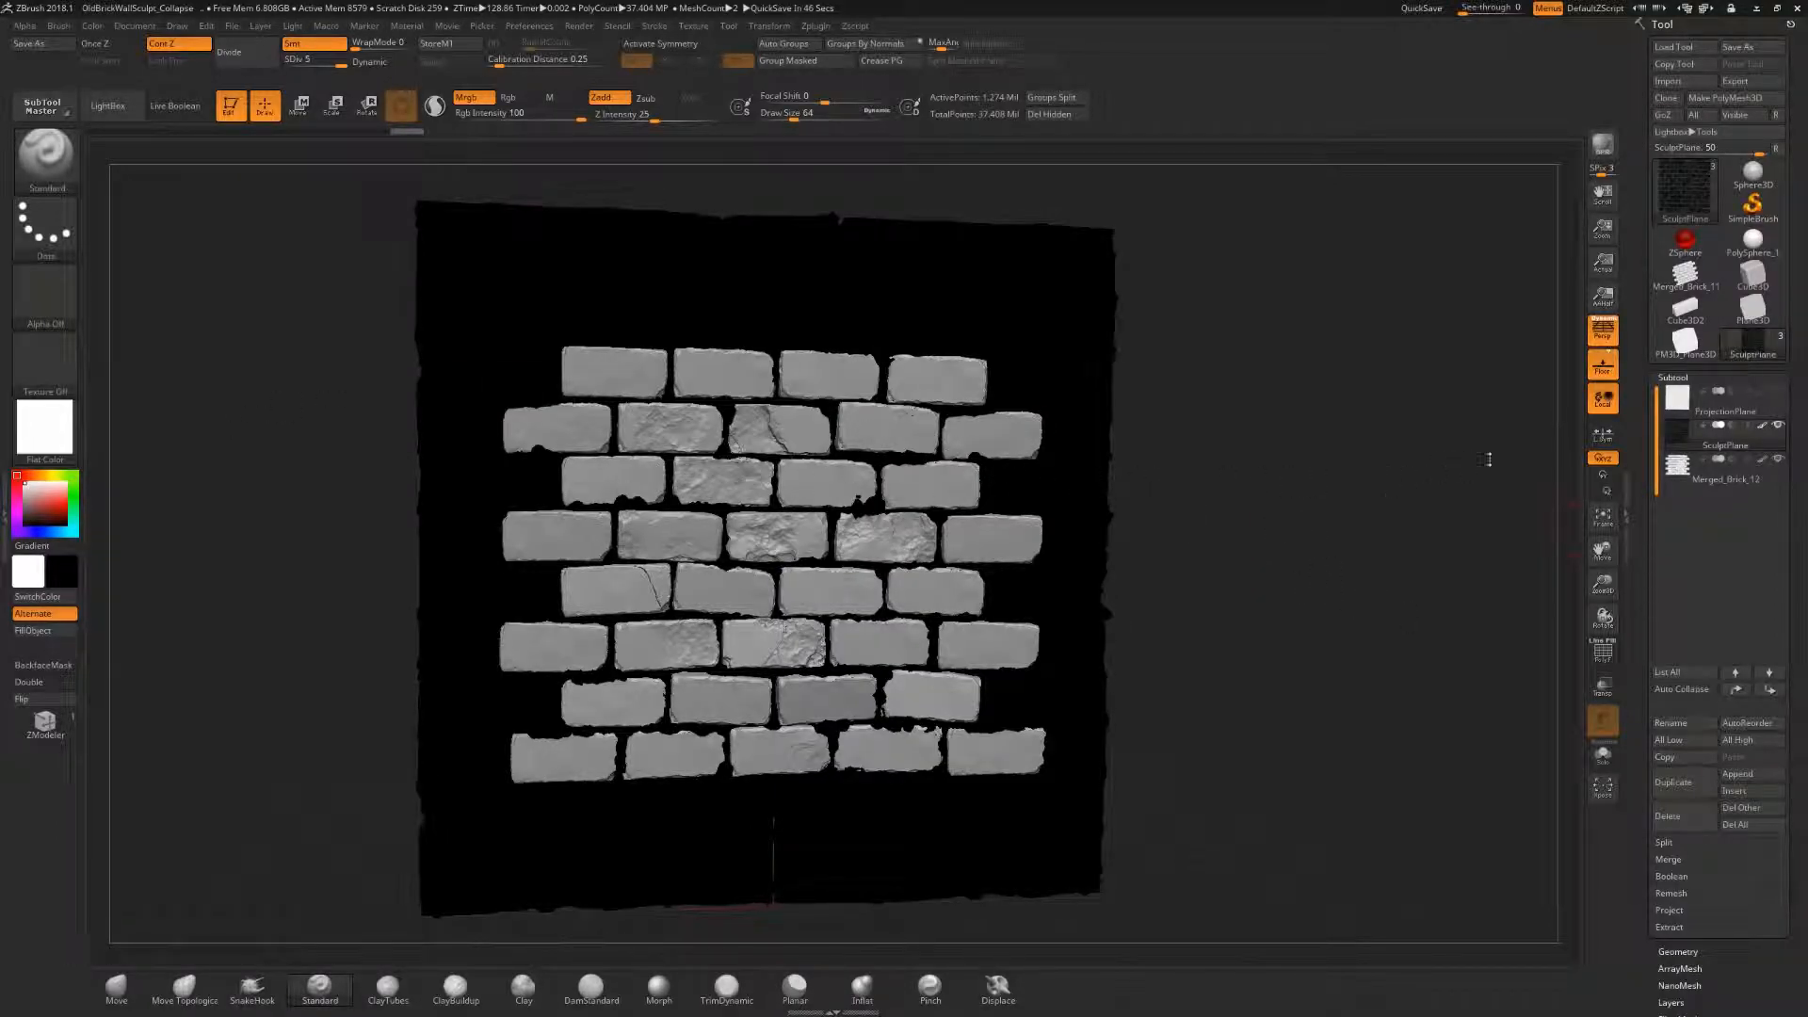
pyautogui.click(1703, 471)
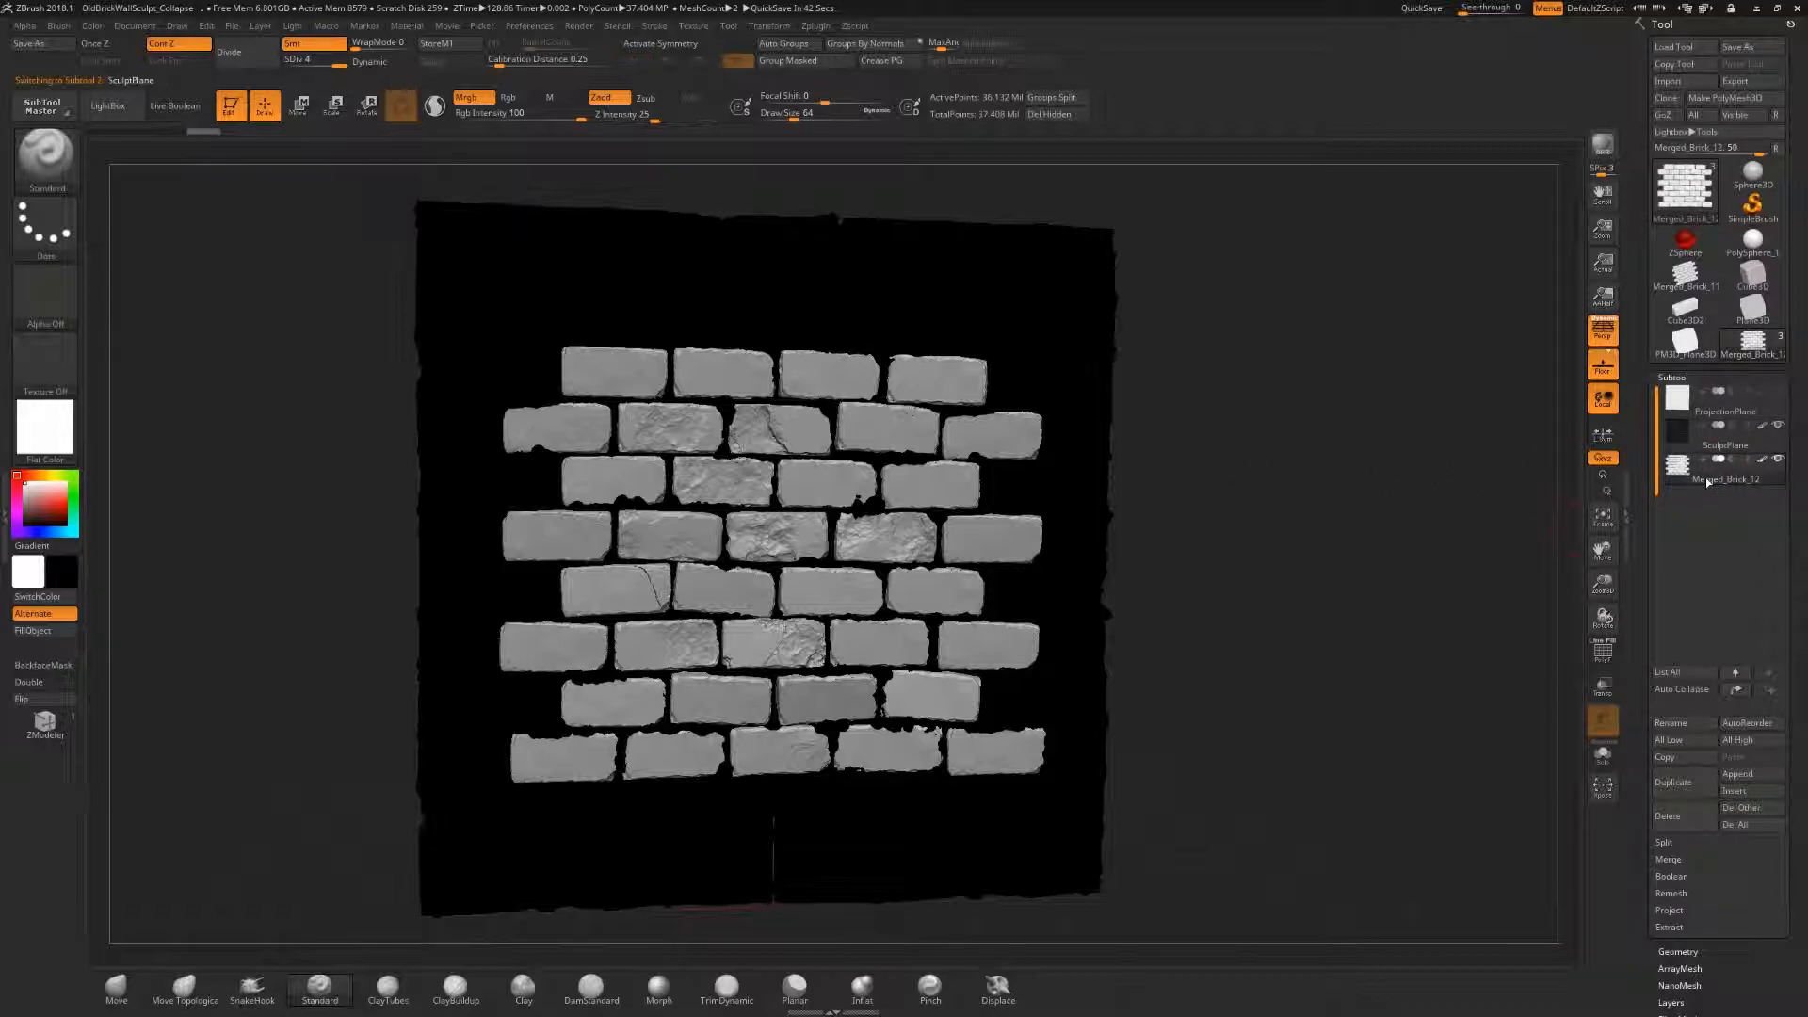
pyautogui.click(1700, 482)
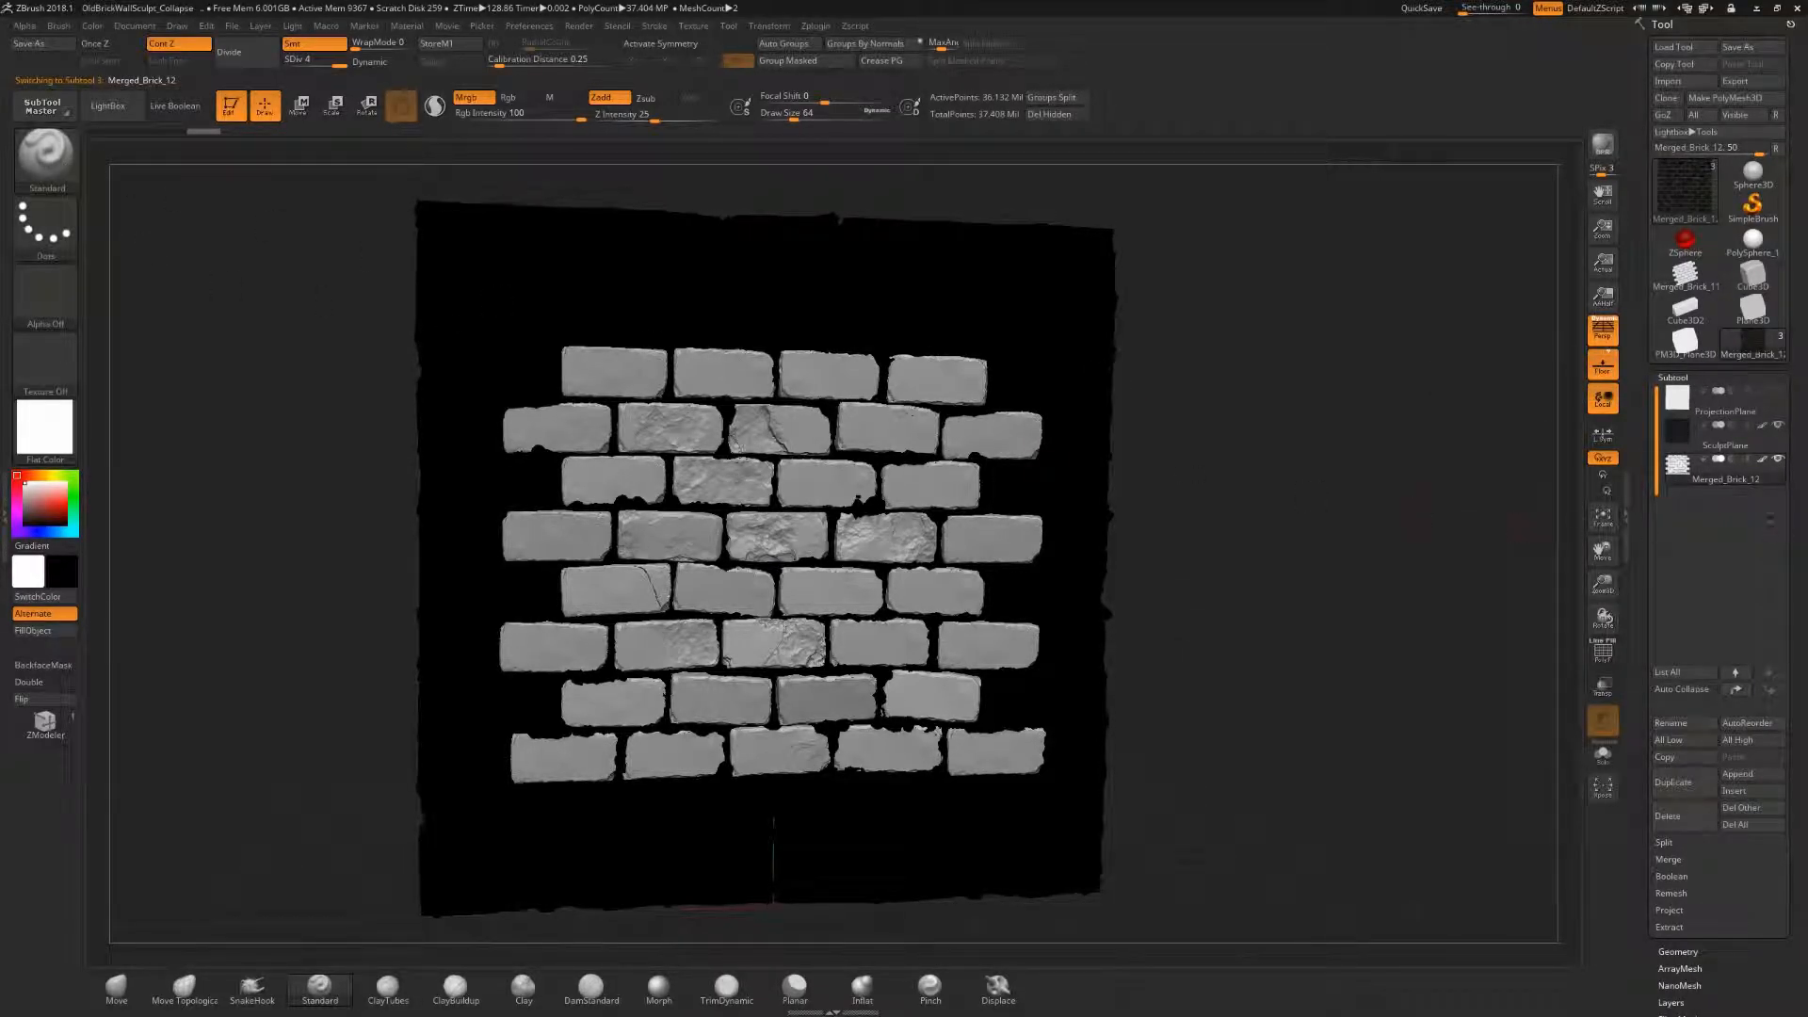
pyautogui.click(1703, 443)
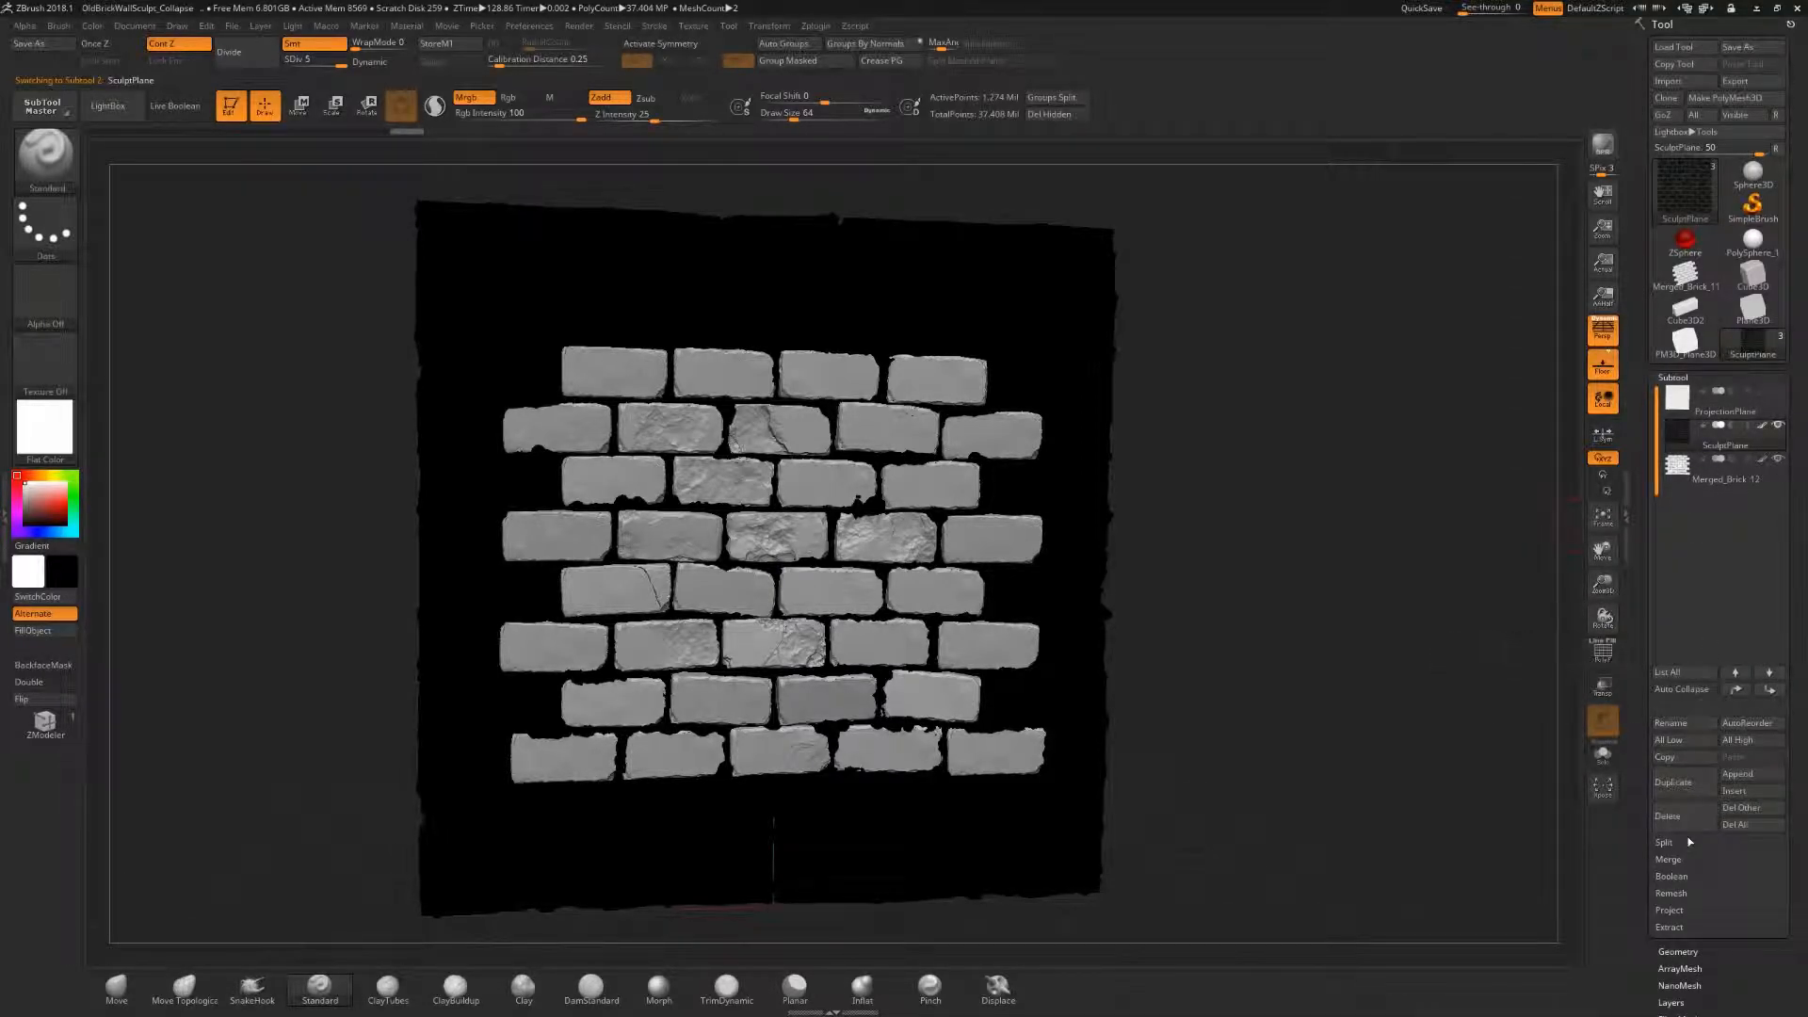
pyautogui.click(1671, 861)
pyautogui.click(1679, 876)
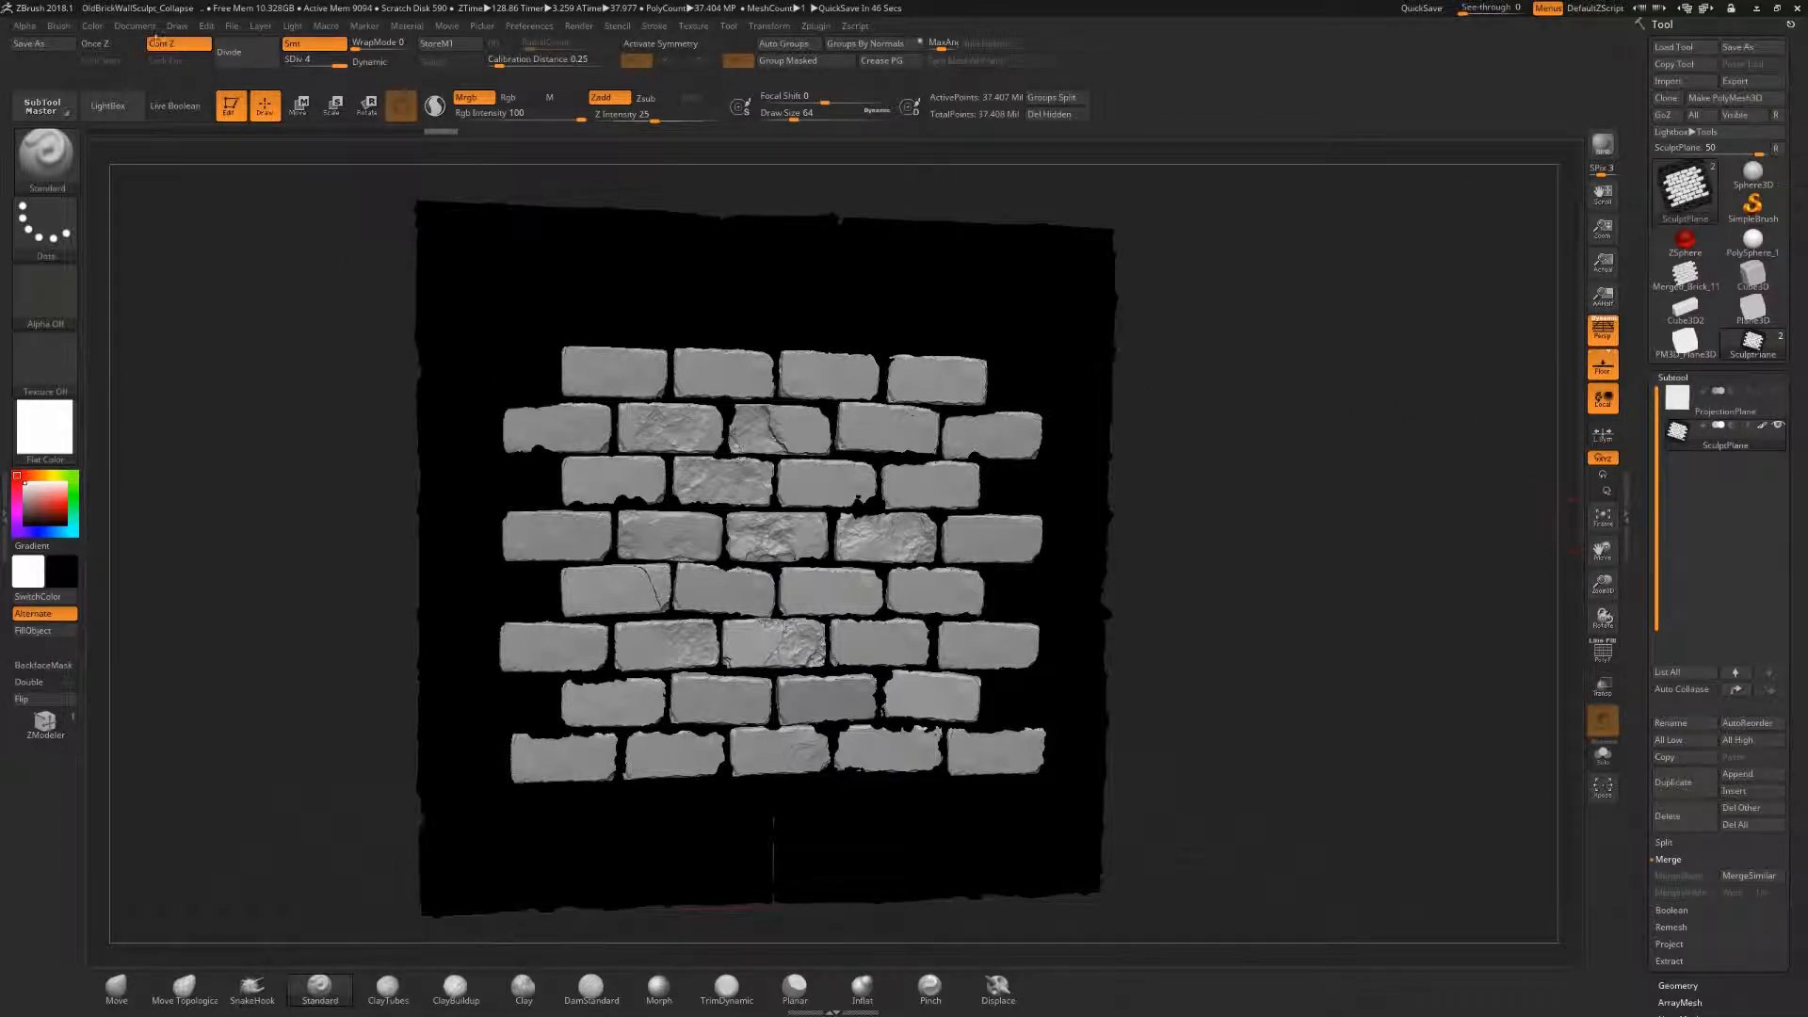
# - Save the project on the Desktop, replacing the existing OldBrickWallSculpt_Collapse.ZPR file
pyautogui.click(32, 44)
pyautogui.click(562, 226)
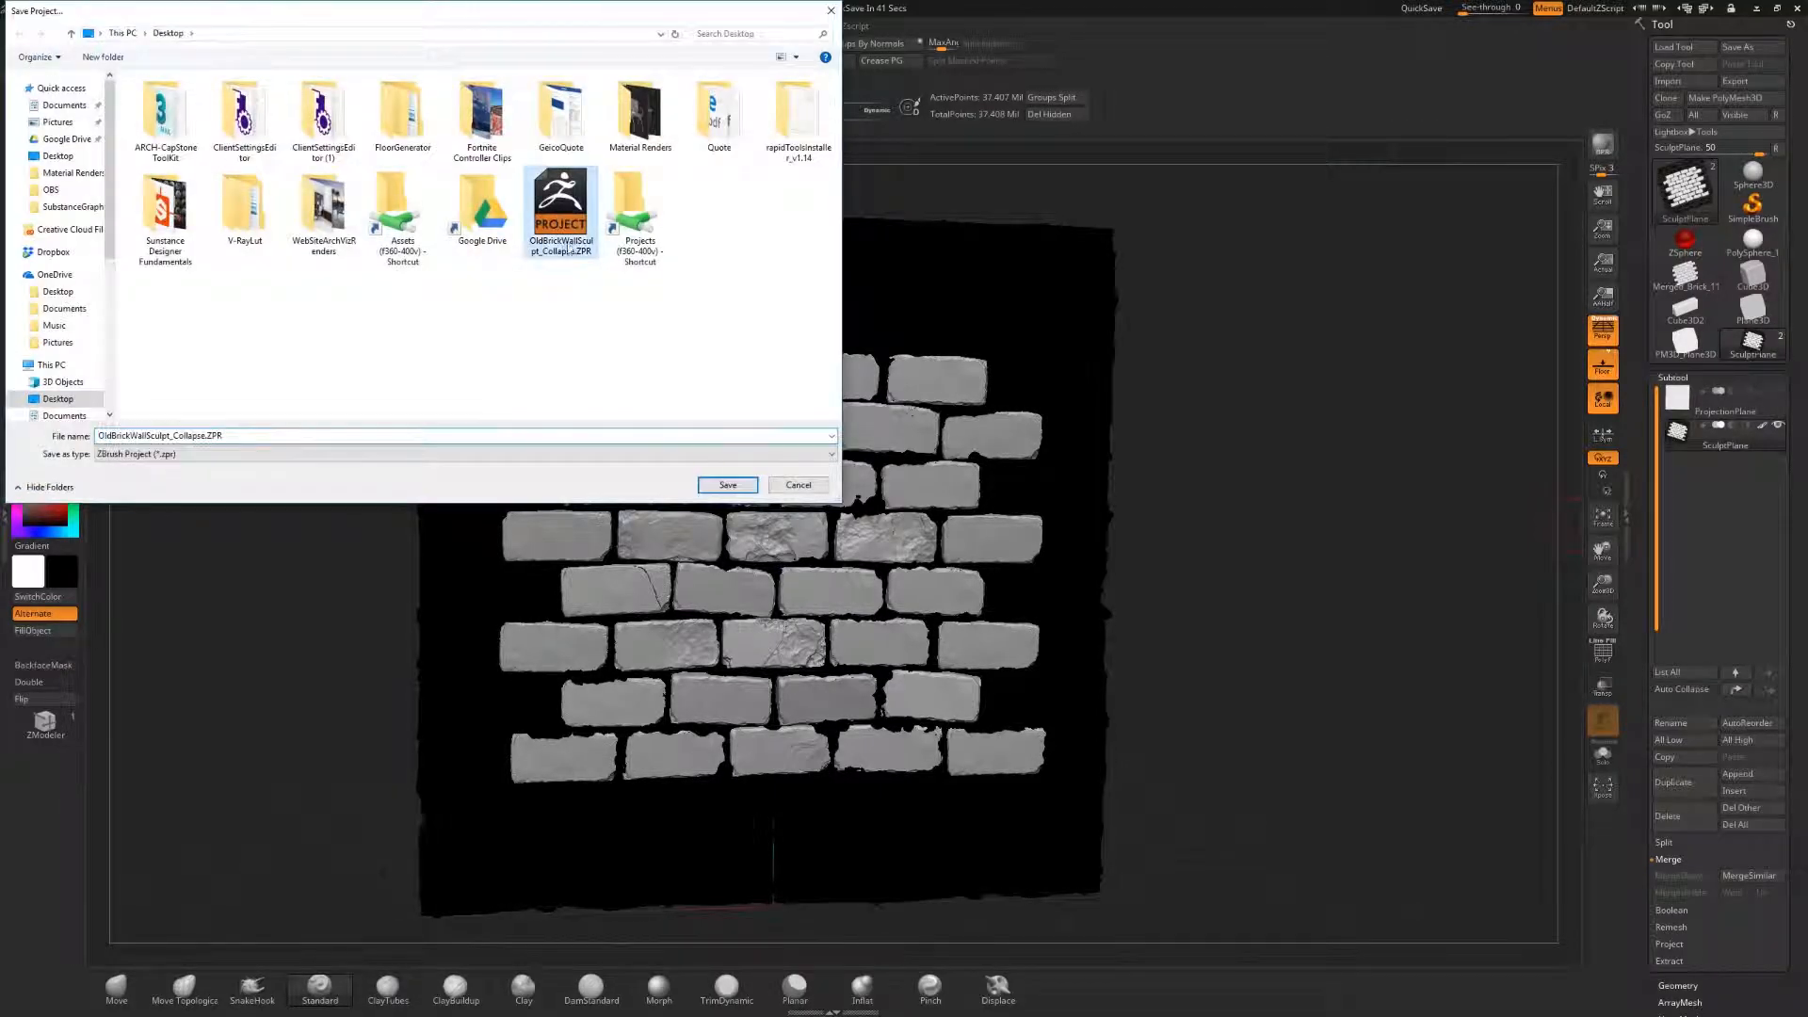
pyautogui.click(726, 485)
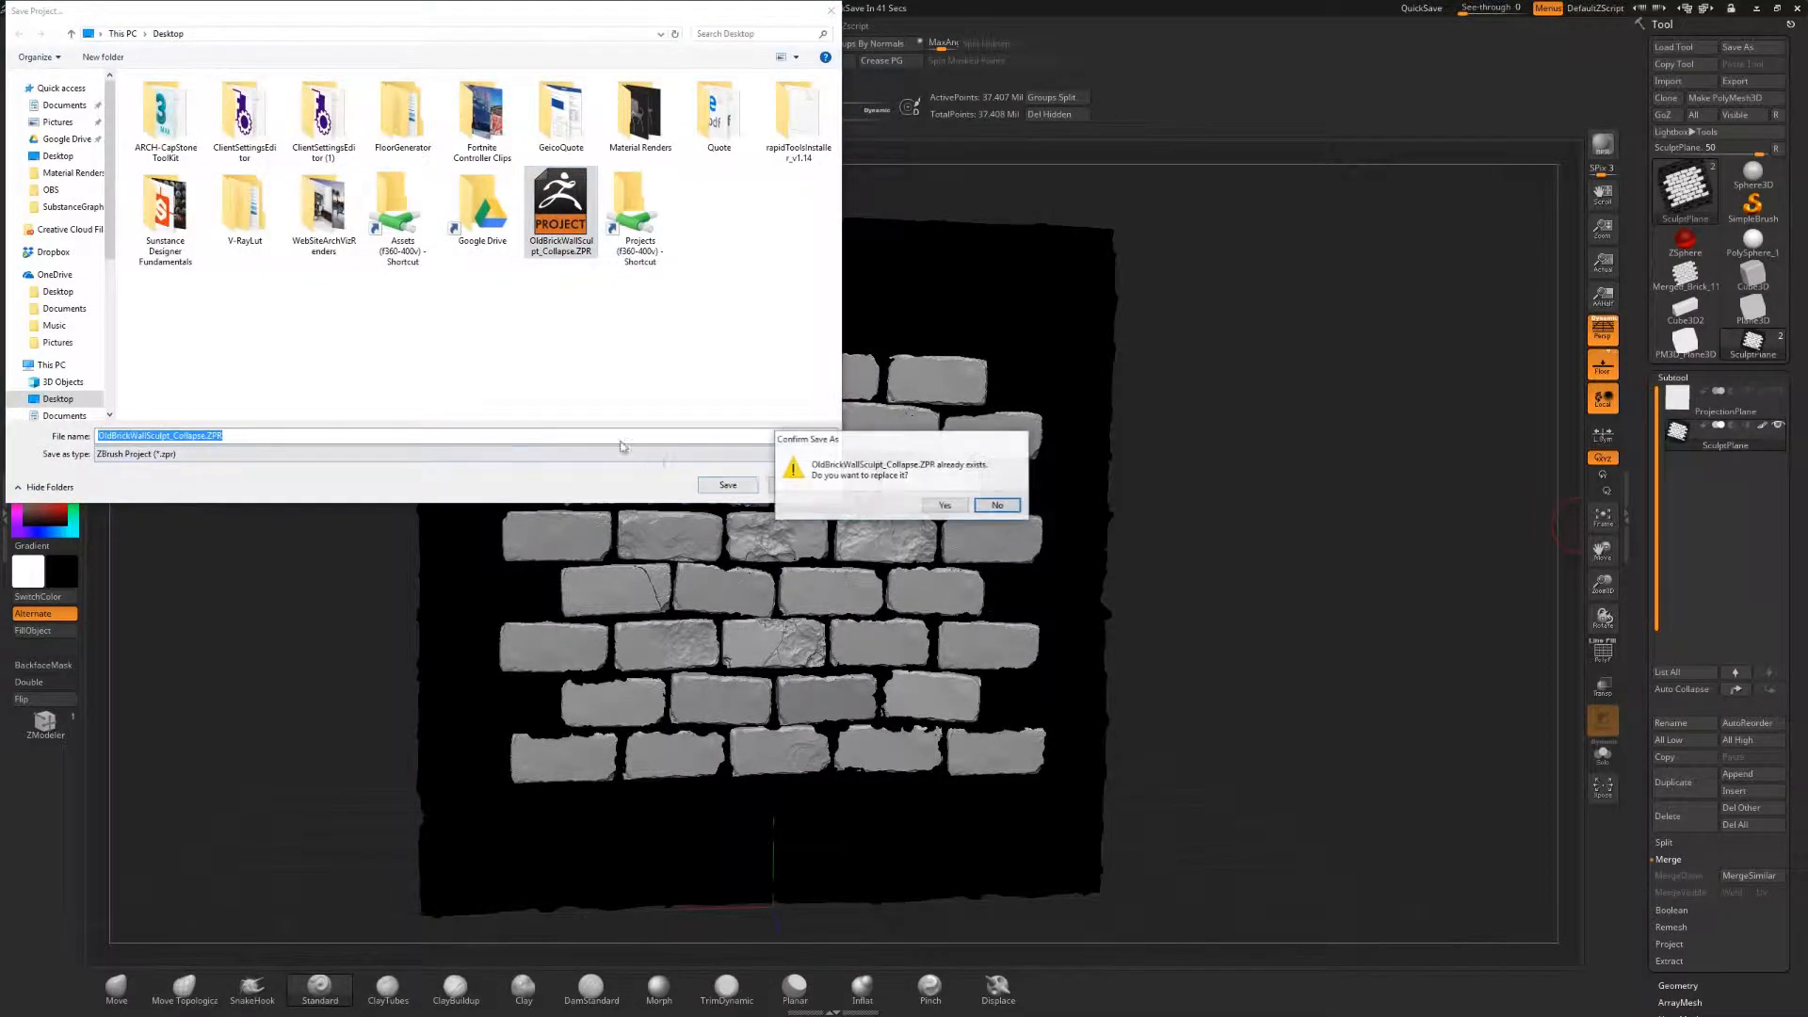
pyautogui.click(946, 506)
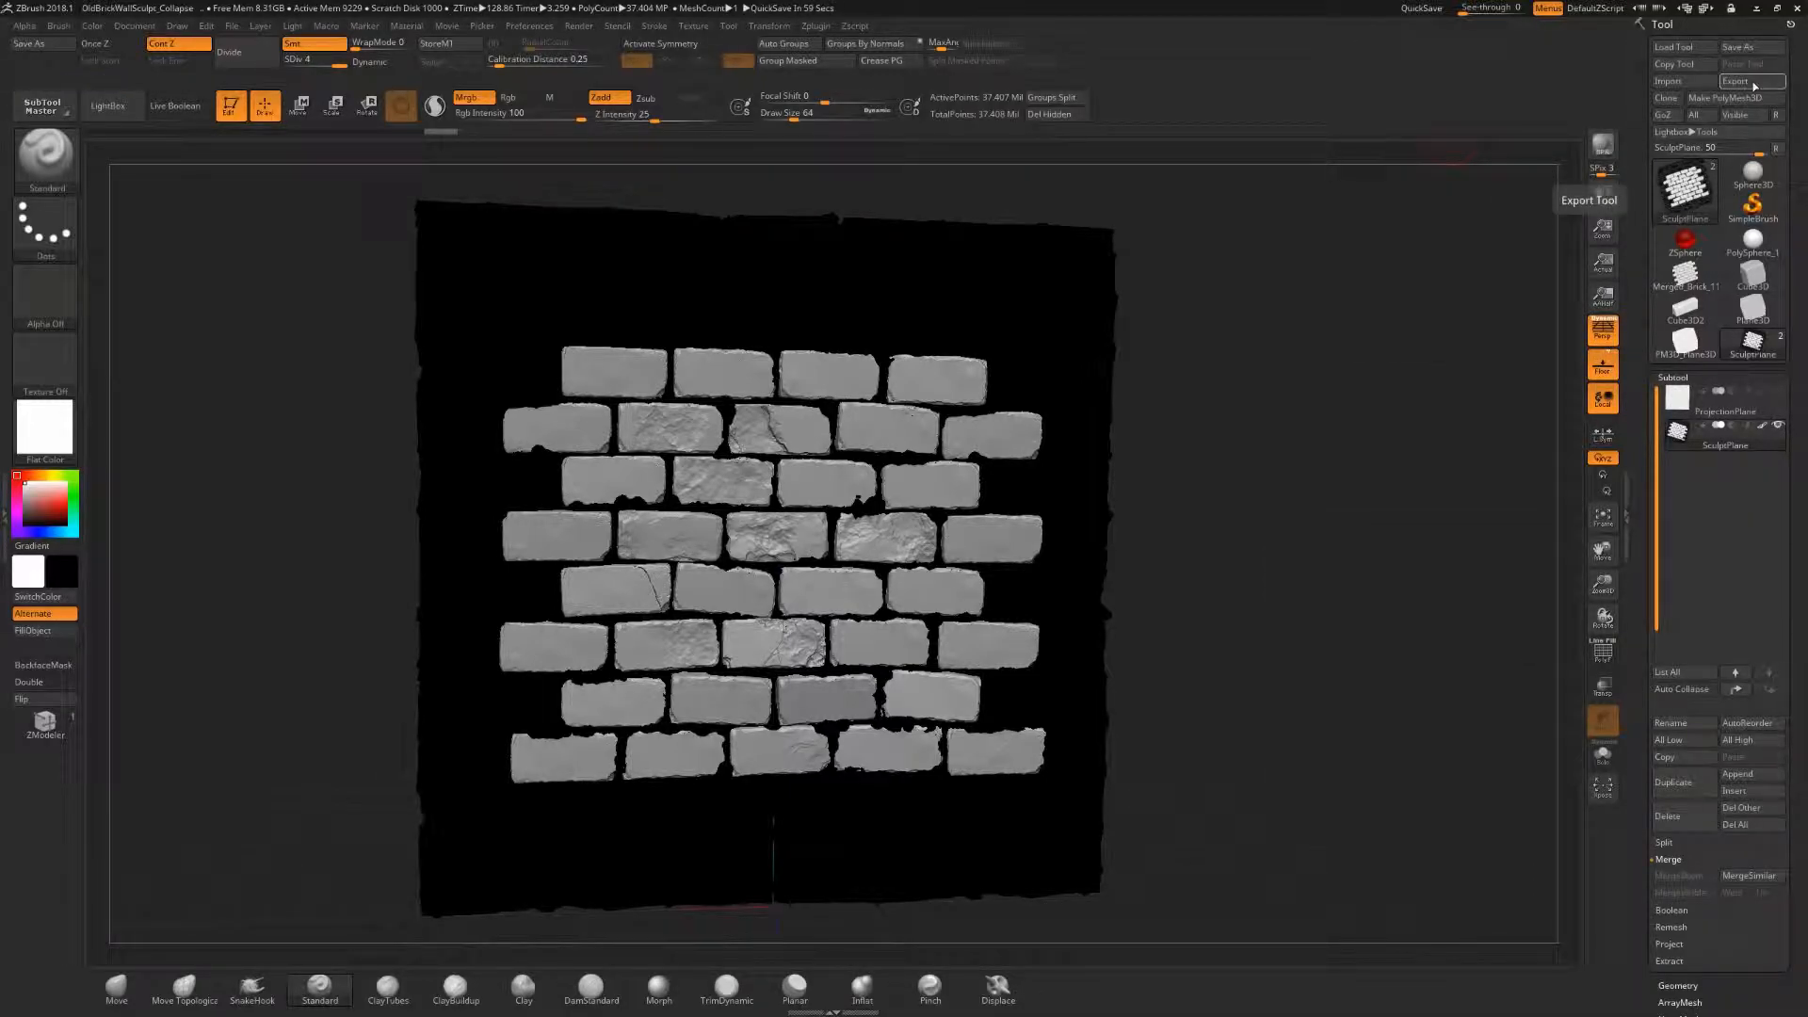
# - Export the merged SculptPlane mesh to the Desktop in OBJ format as SculptPlane.obj
pyautogui.click(1753, 82)
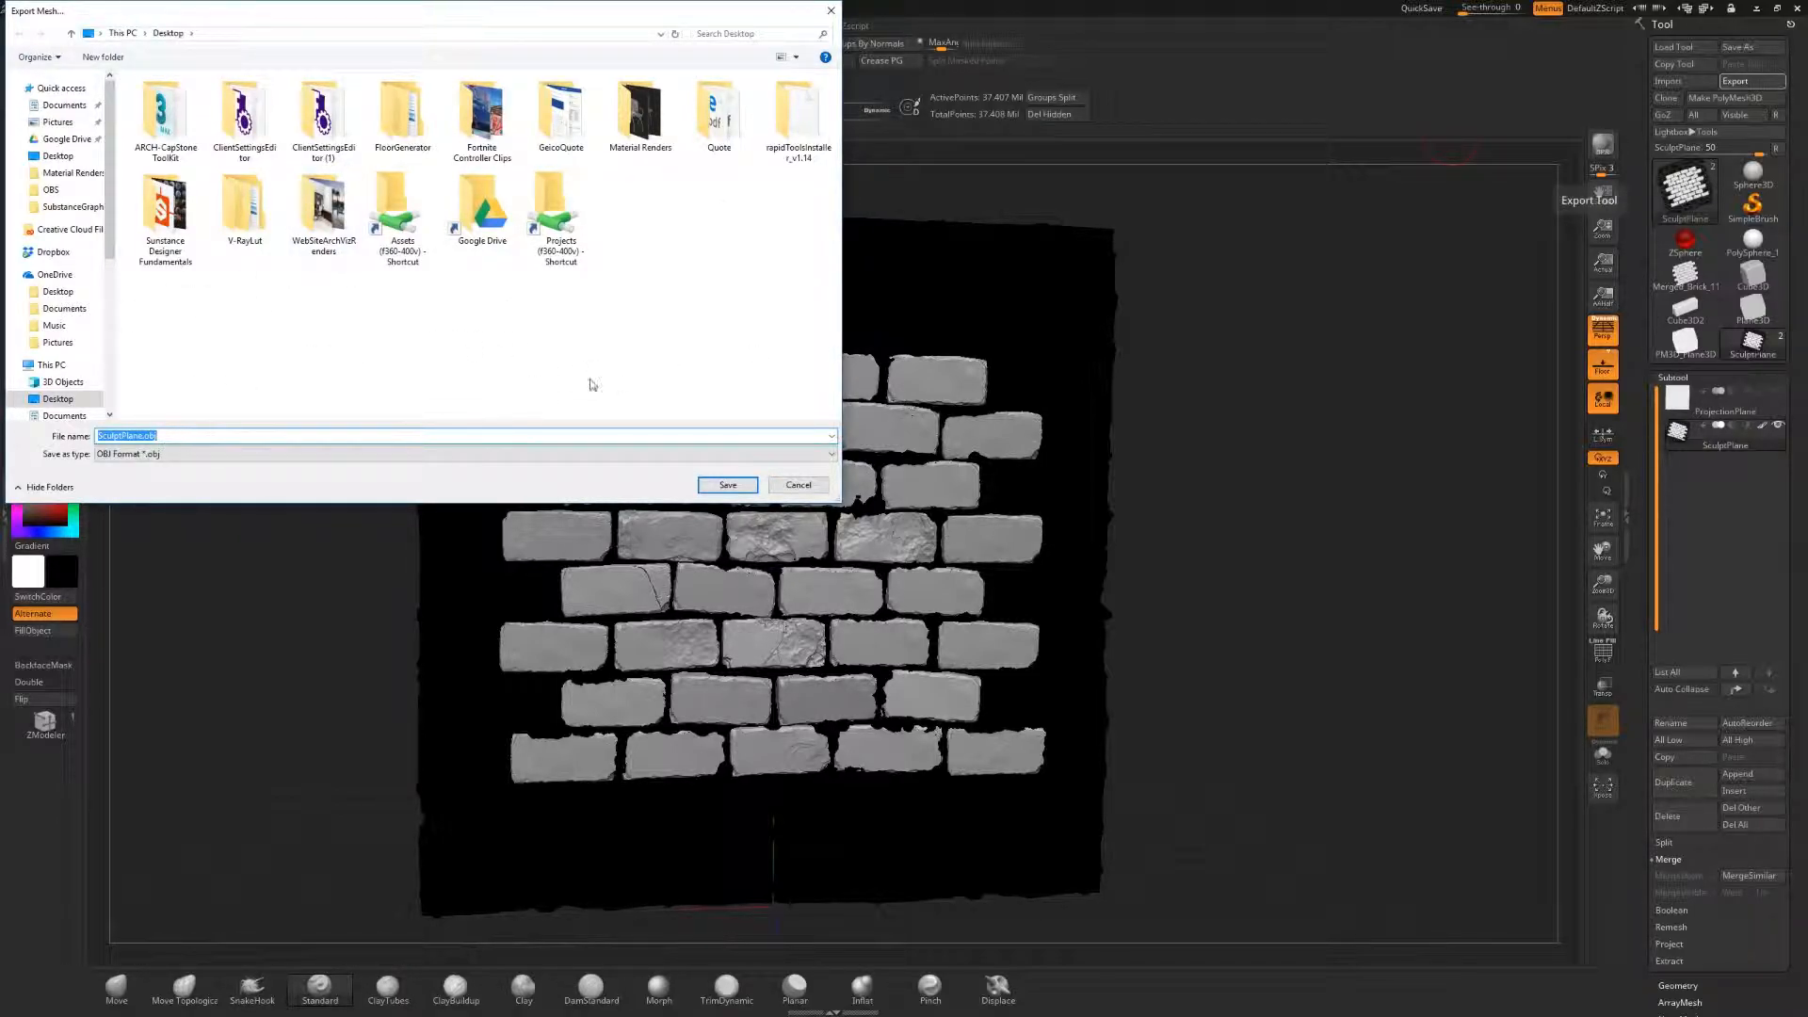
pyautogui.click(734, 488)
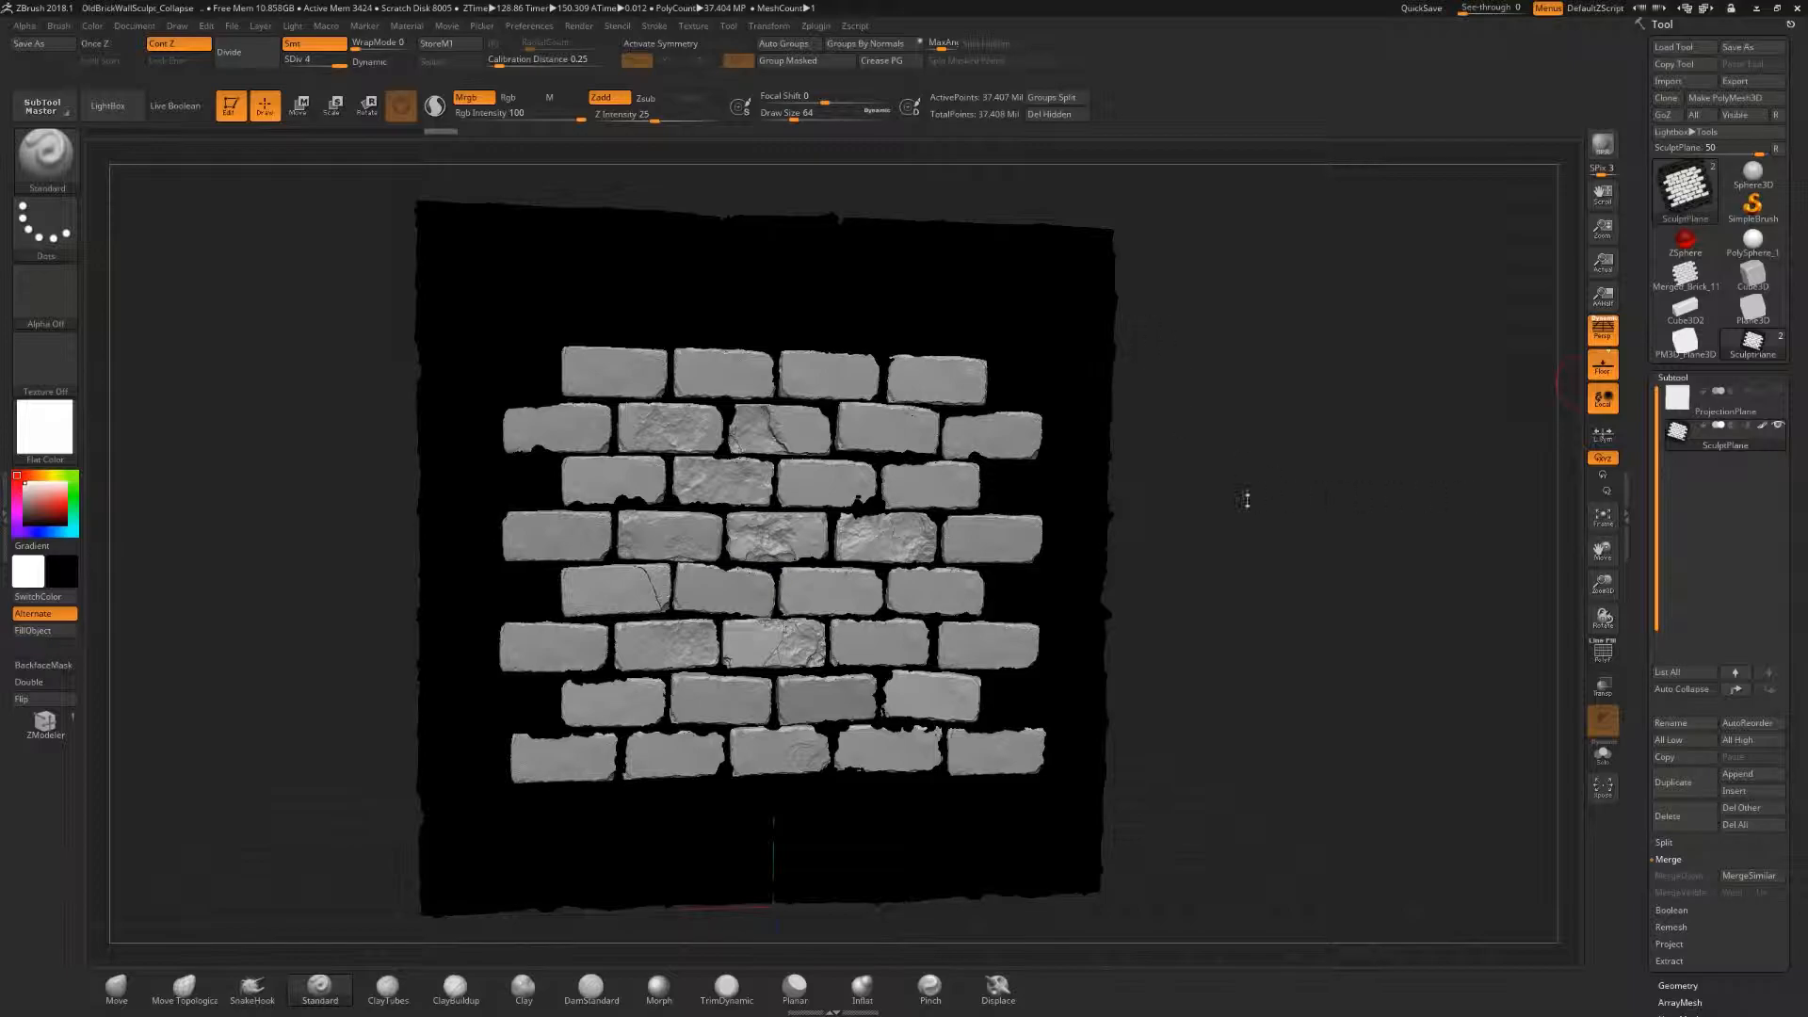
# - Select the ProjectionPlane subtool, hide the SculptPlane, and export the plane to the Desktop as ProjectionPlane.OBJ
pyautogui.click(1710, 405)
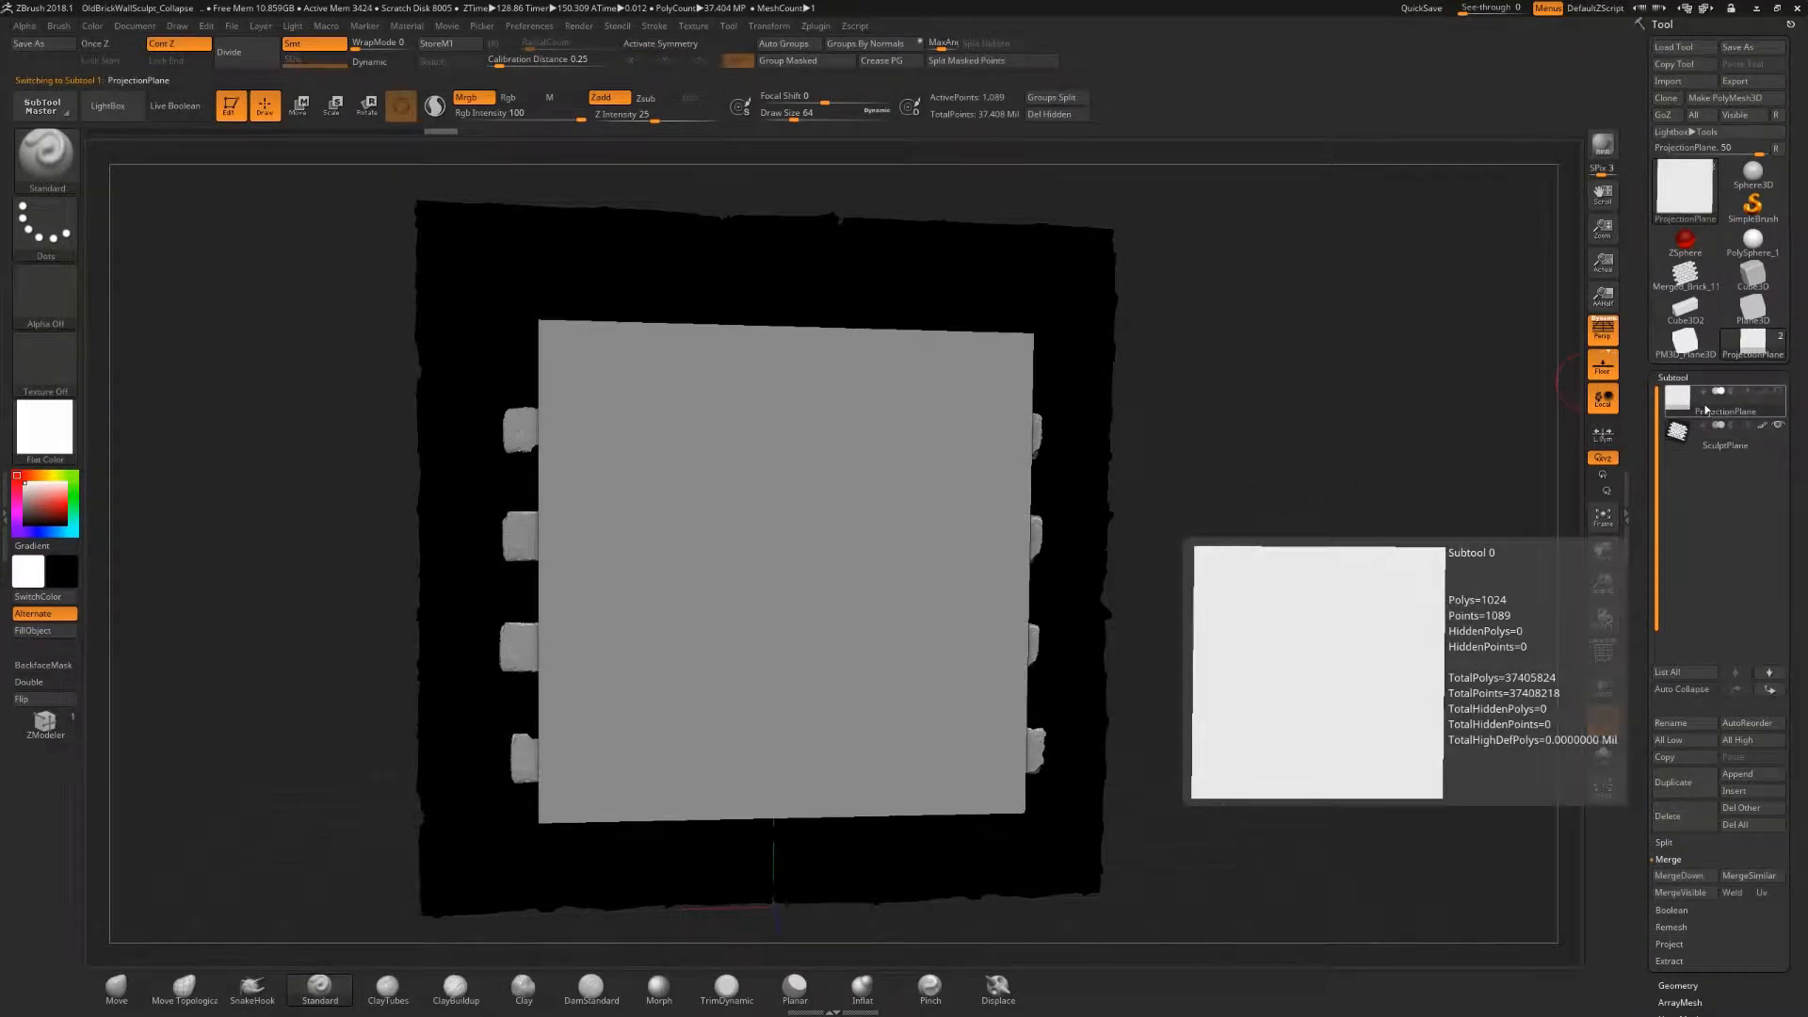
pyautogui.click(1778, 425)
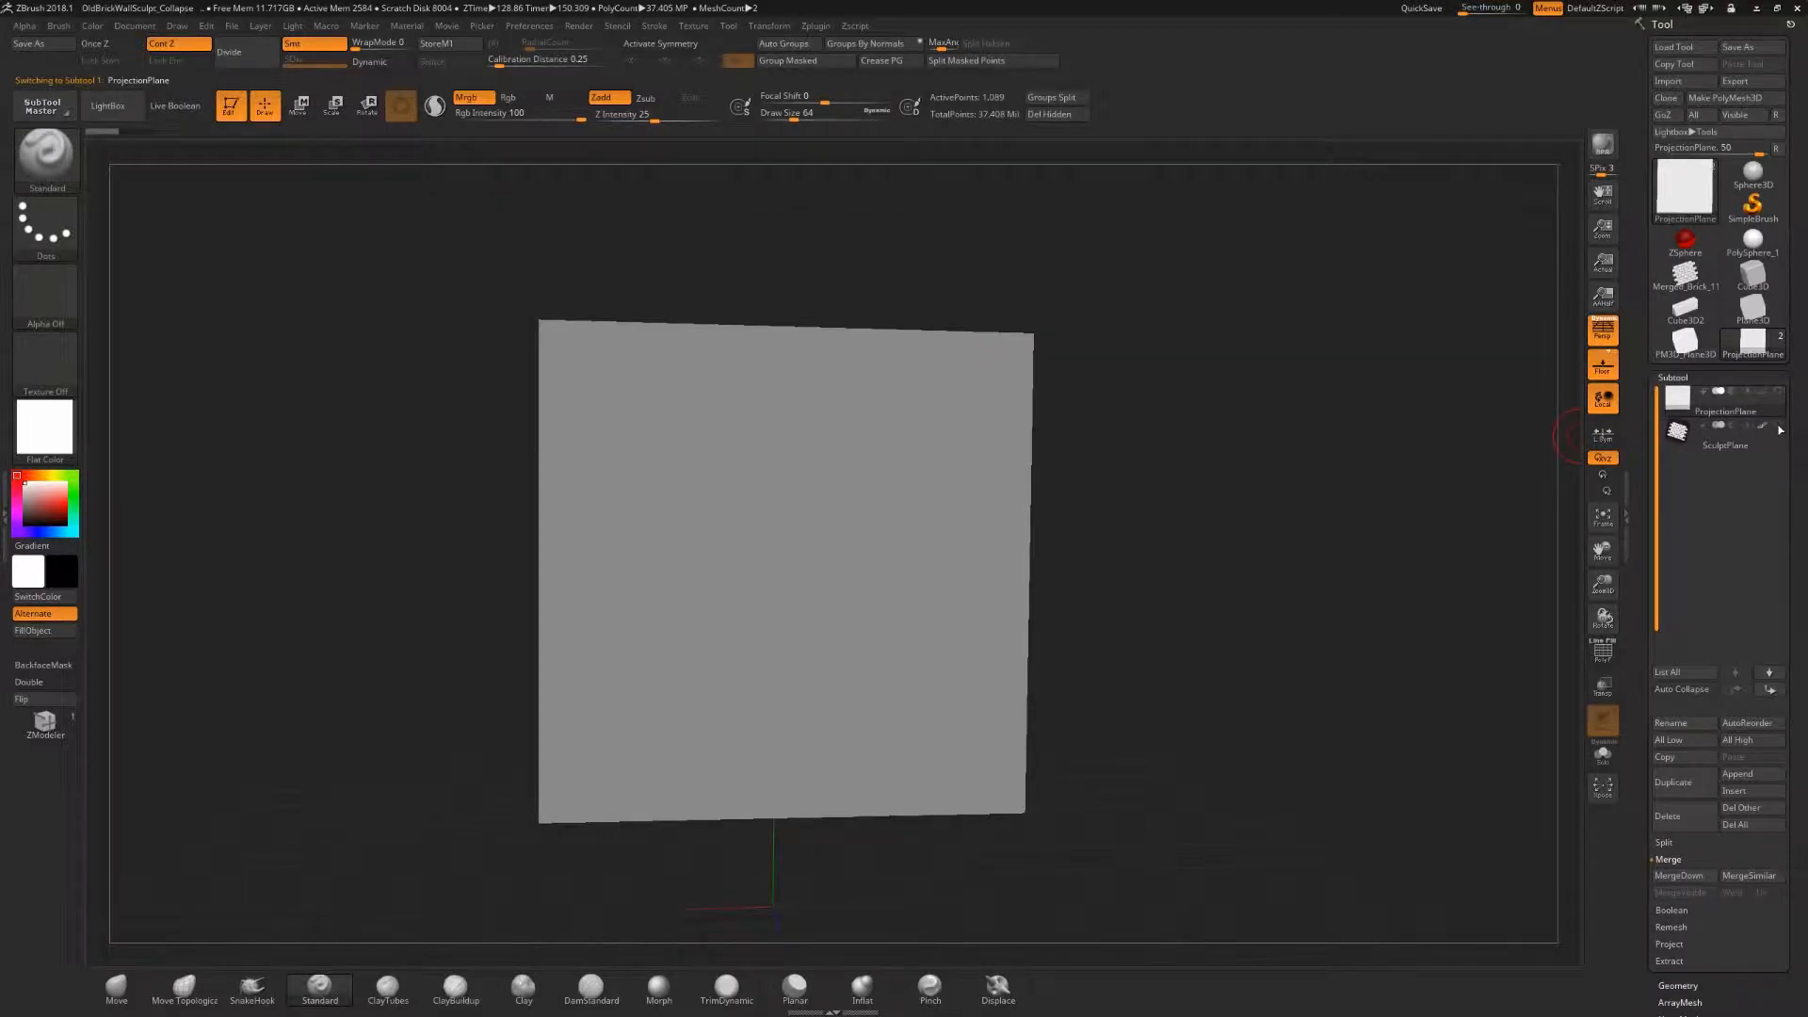
pyautogui.click(1735, 81)
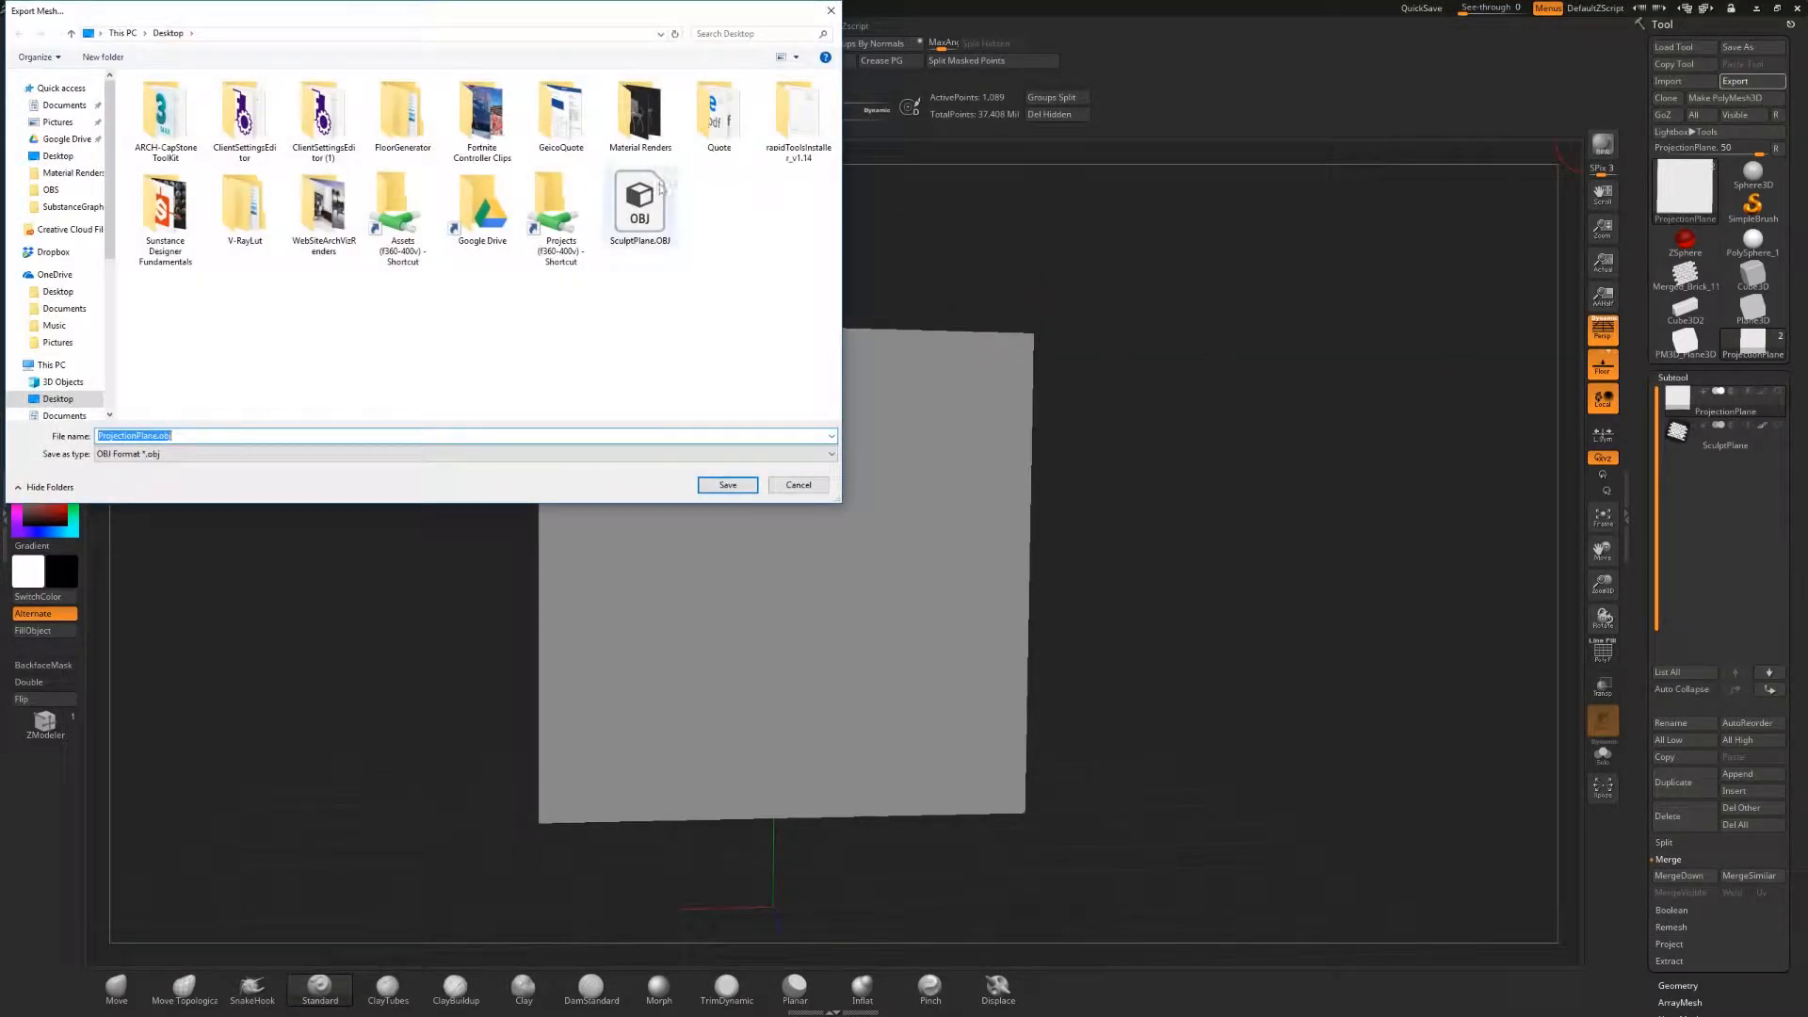
pyautogui.doubleClick(95, 437)
pyautogui.click(121, 436)
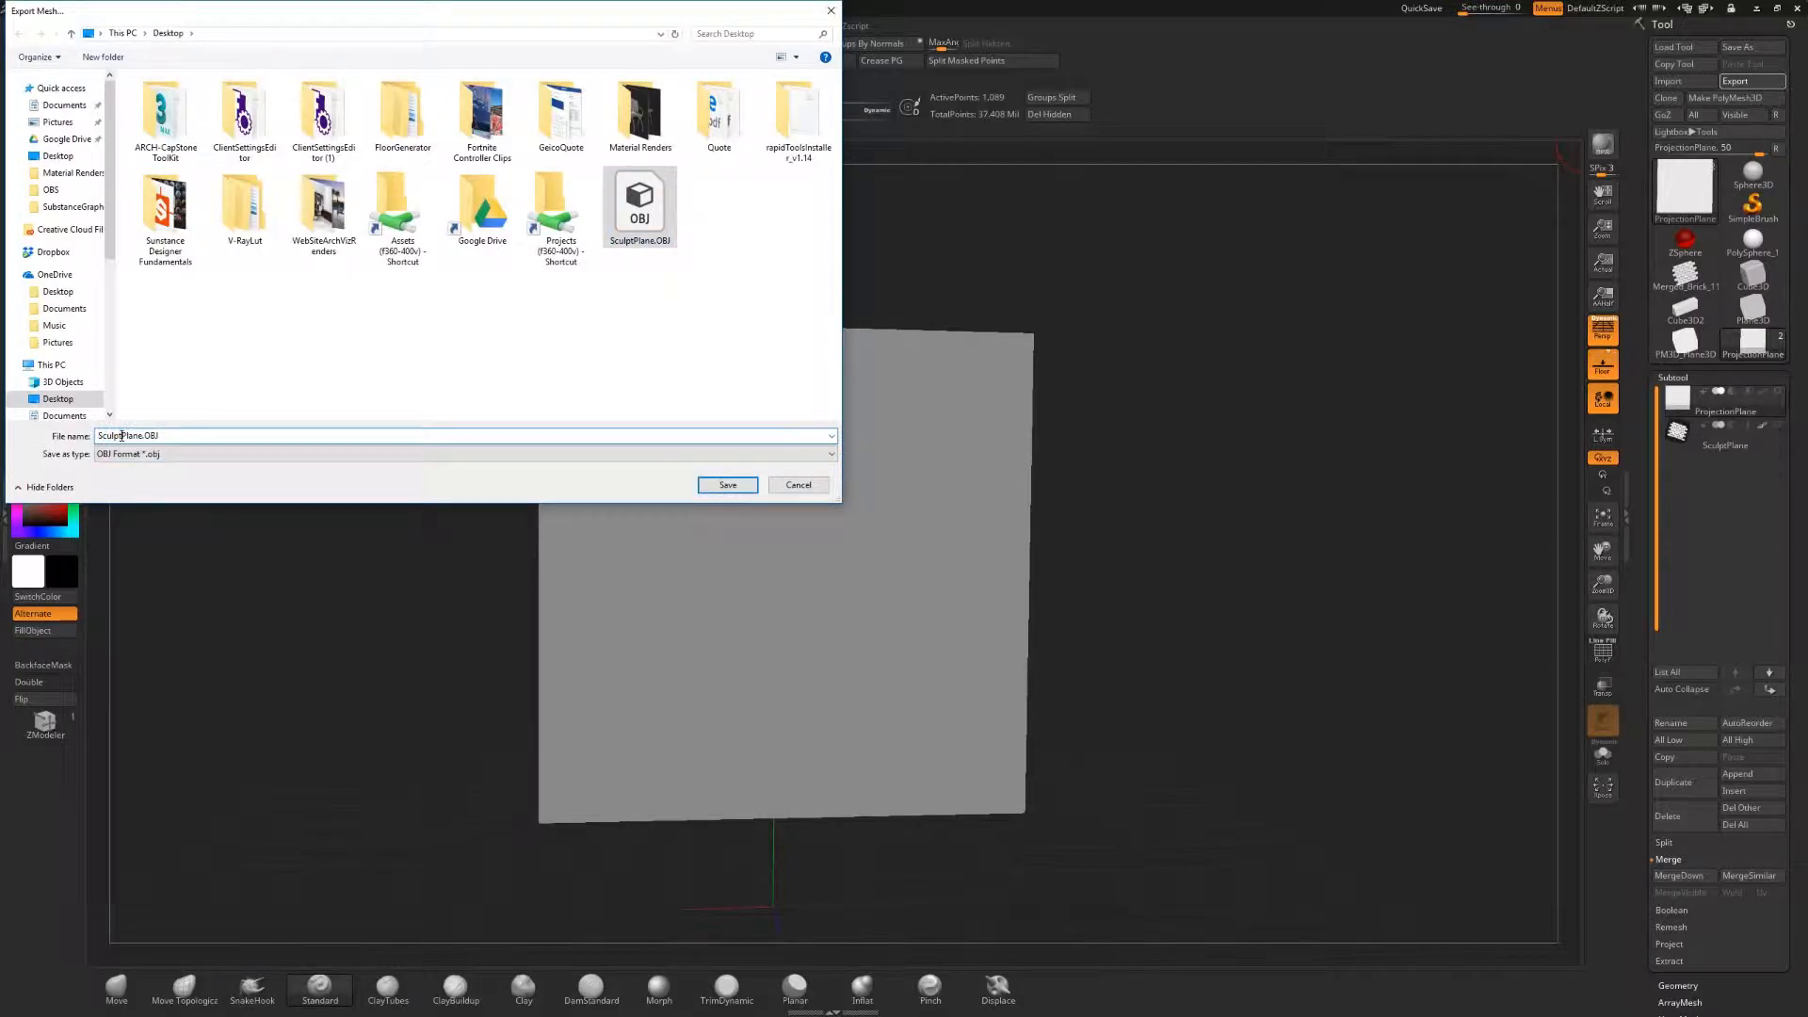
pyautogui.press('BackSpace')
pyautogui.press('BackSpace')
pyautogui.press('BackSpace')
pyautogui.press('BackSpace')
pyautogui.press('BackSpace')
pyautogui.press('BackSpace')
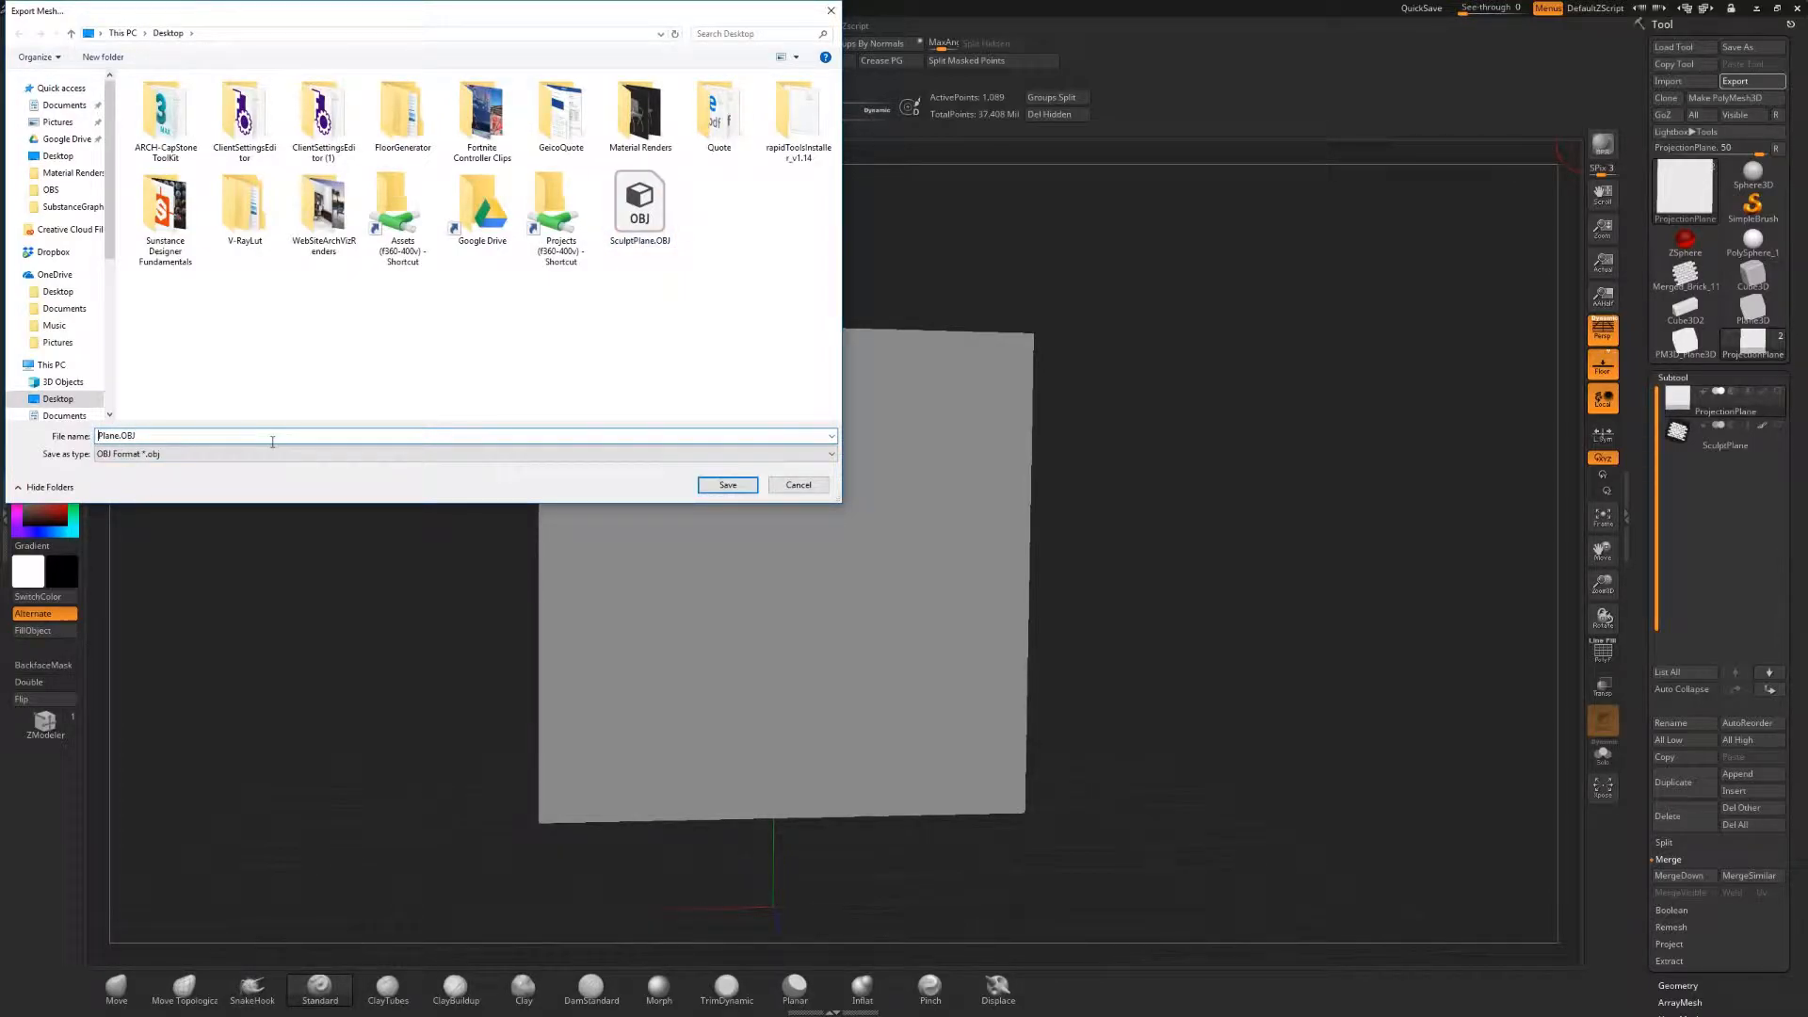
pyautogui.write('Projection')
pyautogui.click(728, 485)
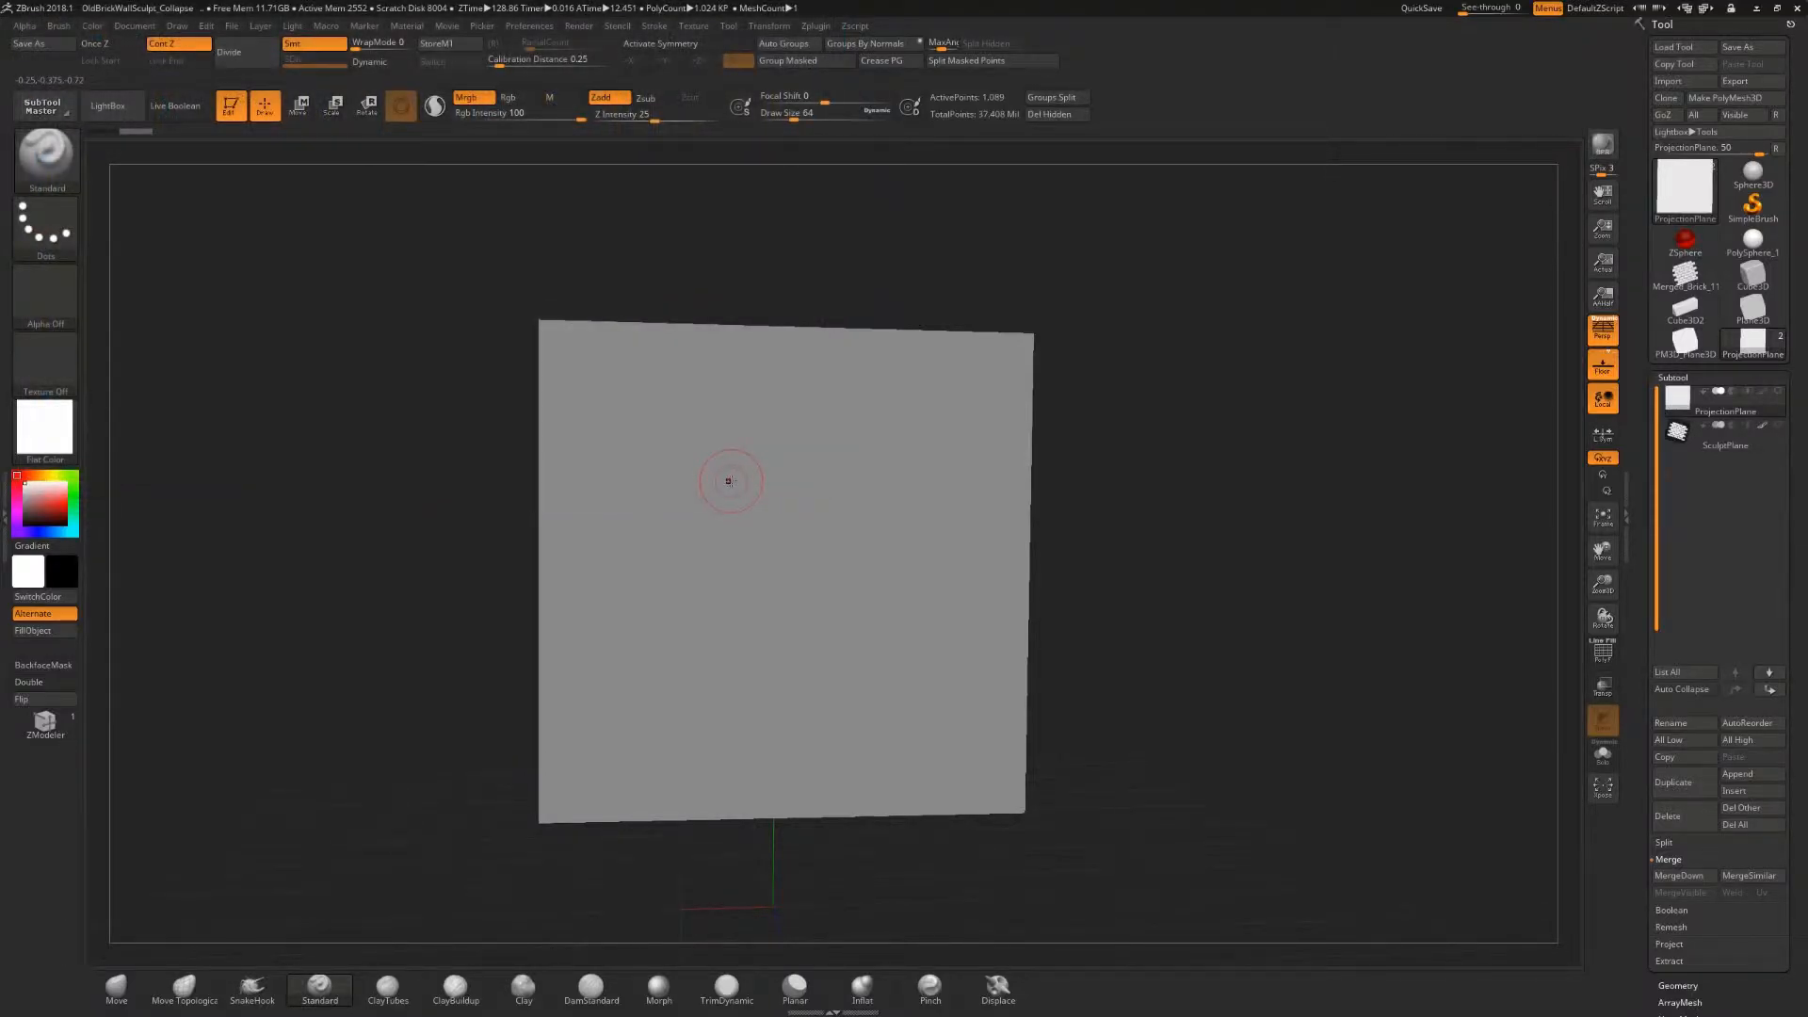